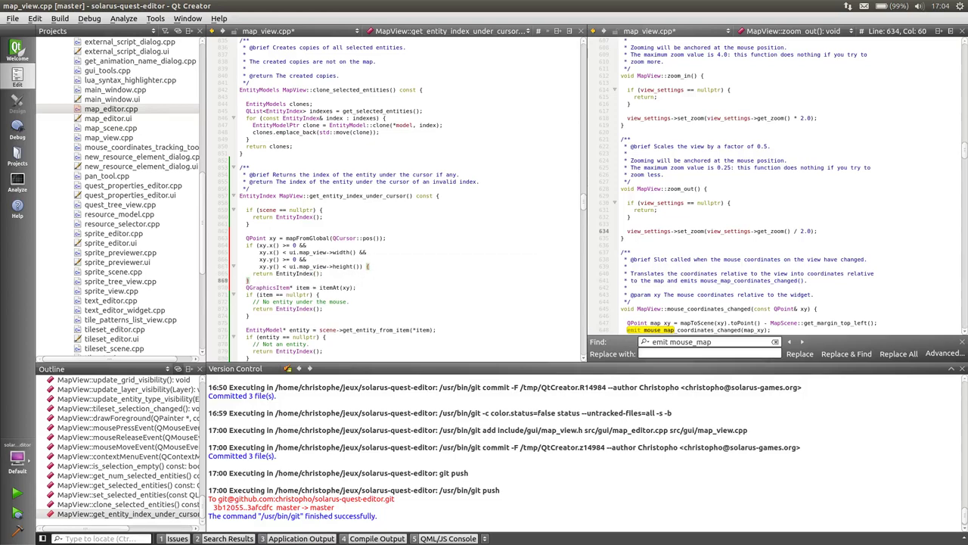
Add a comment above the outside-widget check in get_entity_index_under_cursor
{"action": "key", "text": "Return"}
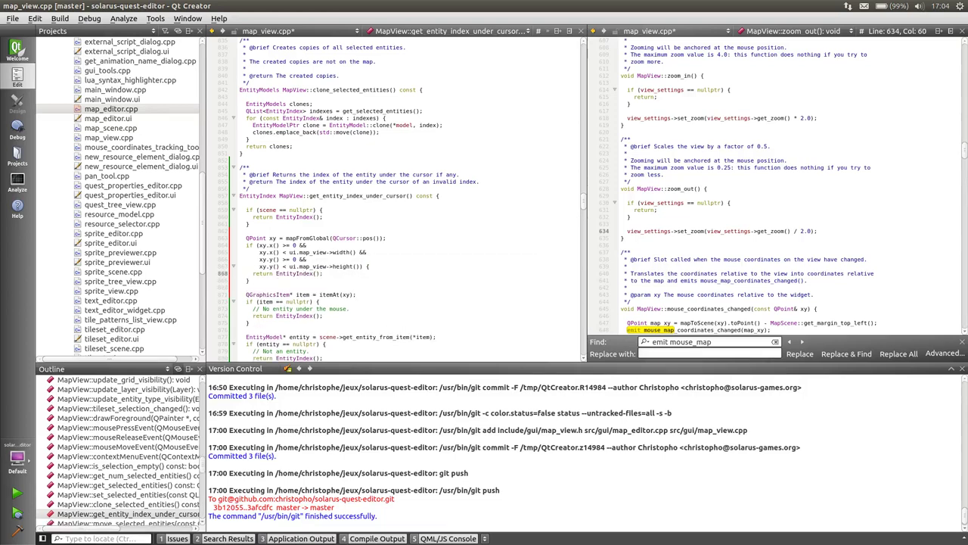
{"action": "key", "text": "Return"}
{"action": "type", "text": "// The mouse"}
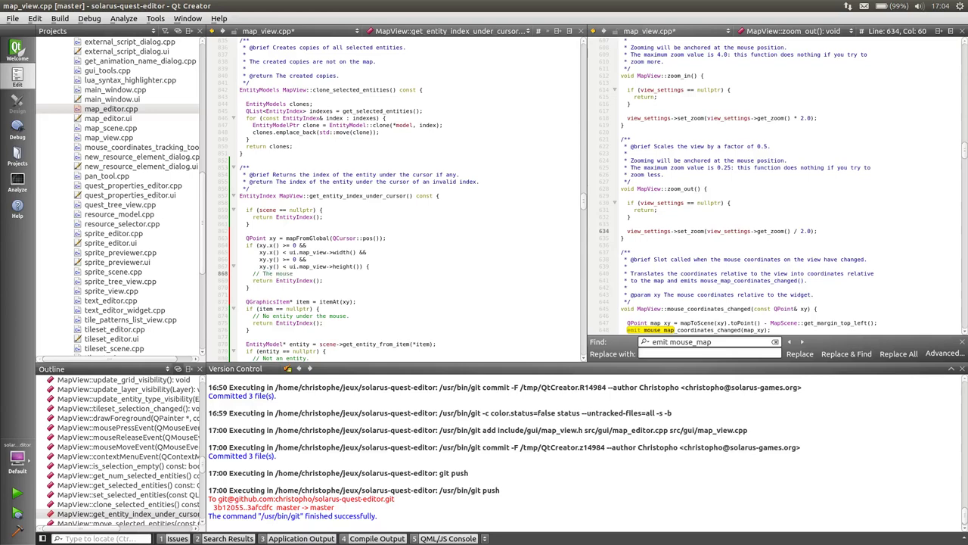
{"action": "type", "text": "is outside the widget."}
{"action": "scroll", "coordinate": [437, 204], "scroll_direction": "down", "scroll_amount": 3}
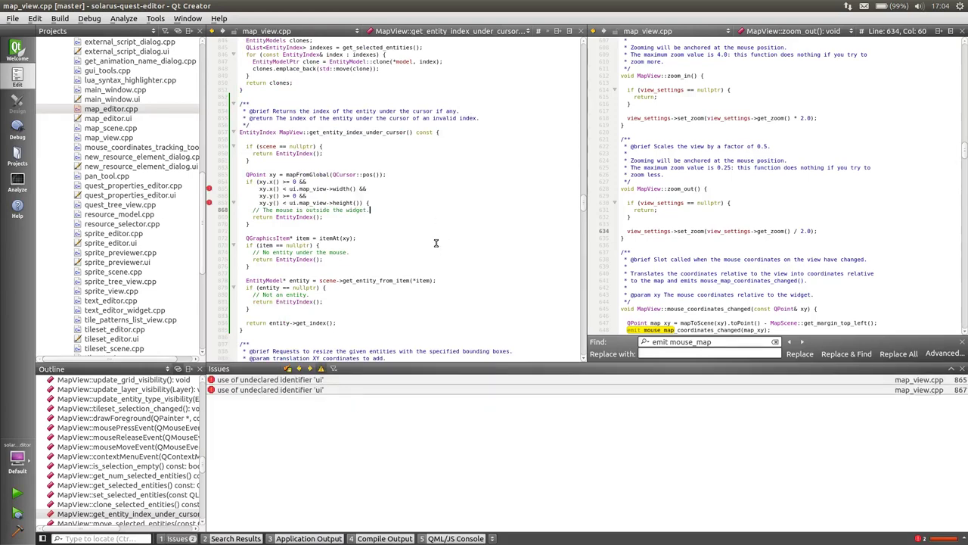
Remove the undeclared ui.map_view-> prefix on line 865, save map_view.cpp, and run the quest editor
{"action": "left_click", "coordinate": [333, 382]}
{"action": "mouse_move", "coordinate": [290, 195]}
{"action": "left_mouse_down"}
{"action": "mouse_move", "coordinate": [325, 195]}
{"action": "mouse_move", "coordinate": [326, 210]}
{"action": "left_mouse_up"}
{"action": "key", "text": "BackSpace"}
{"action": "key", "text": "BackSpace"}
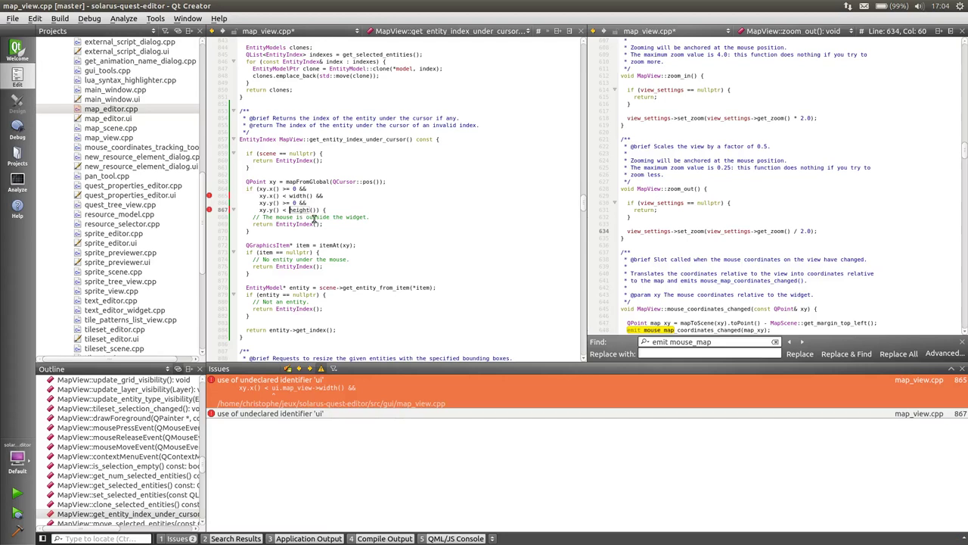
{"action": "key", "text": "ctrl+s"}
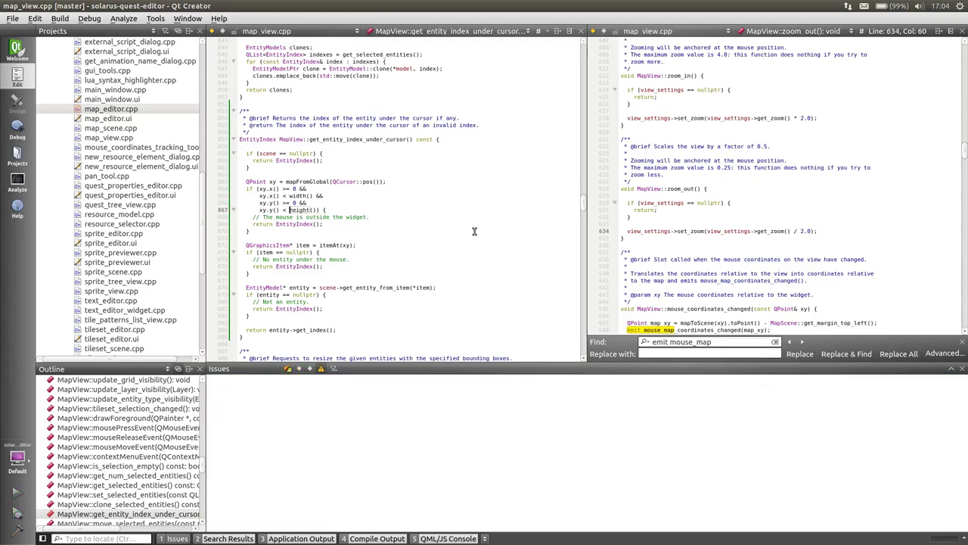
{"action": "key", "text": "ctrl+r"}
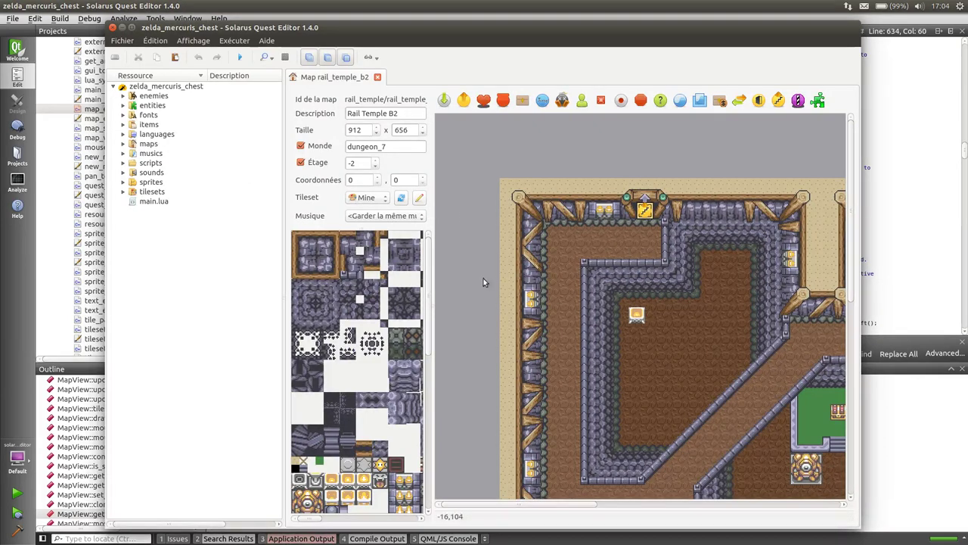
Select then deselect the inner floor tile on Rail Temple B2, then leave the quest editor
{"action": "left_click", "coordinate": [710, 306]}
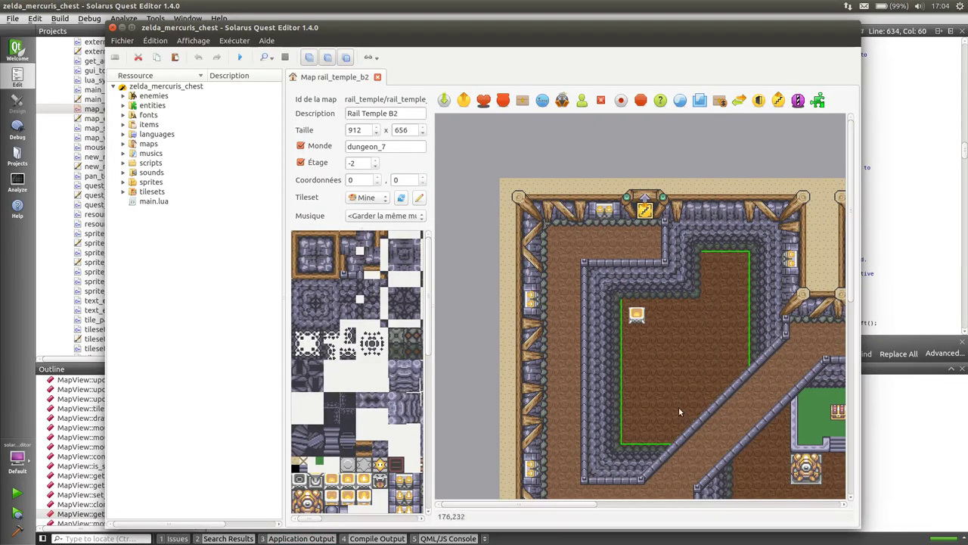
{"action": "key", "text": "Escape"}
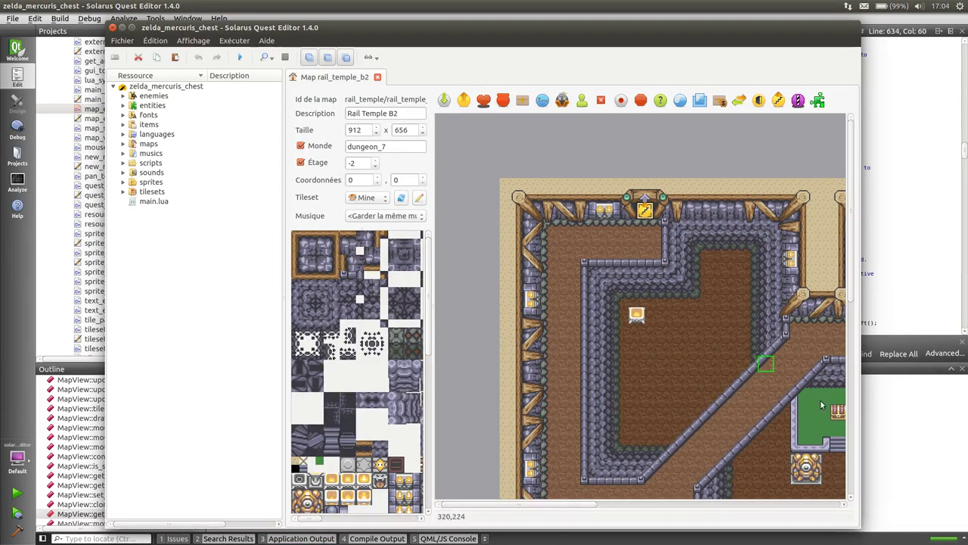
{"action": "key", "text": "alt+Tab"}
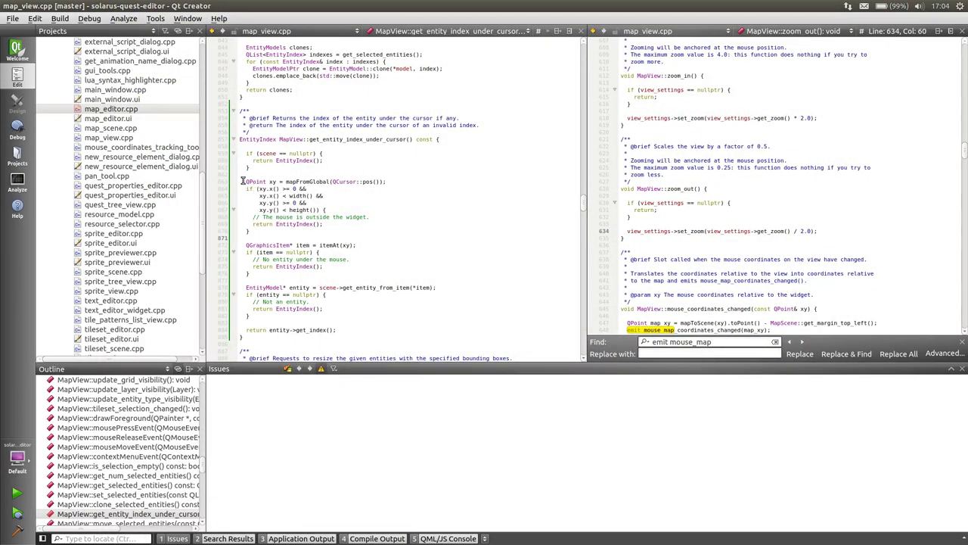
Rewrite lines 864–867 to test < 0 and >= width()/height() joined by ||, then save
{"action": "left_click", "coordinate": [425, 180]}
{"action": "left_click", "coordinate": [283, 189]}
{"action": "key", "text": "Delete"}
{"action": "key", "text": "Delete"}
{"action": "type", "text": "<"}
{"action": "type", "text": "="}
{"action": "key", "text": "Down"}
{"action": "key", "text": "BackSpace"}
{"action": "key", "text": "BackSpace"}
{"action": "key", "text": "BackSpace"}
{"action": "type", "text": ">="}
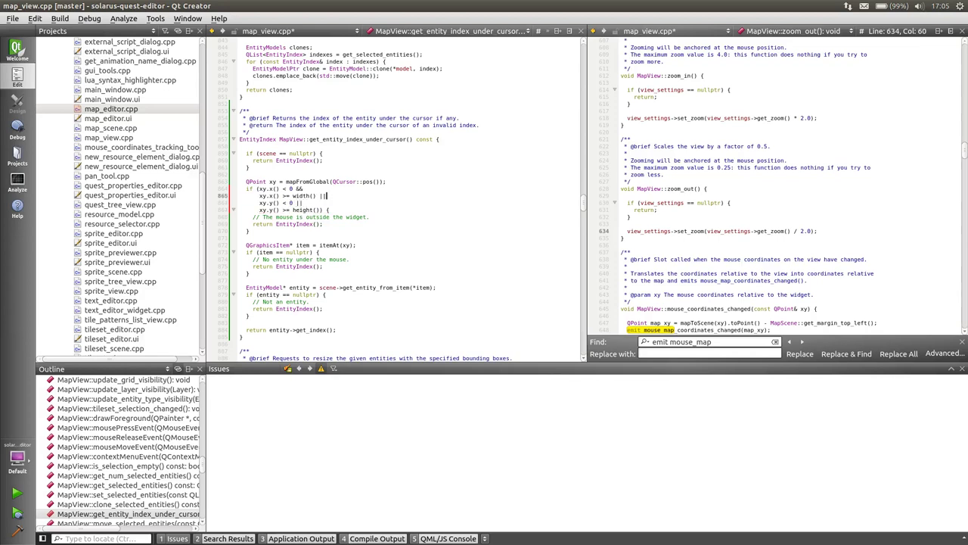
{"action": "key", "text": "Up"}
{"action": "key", "text": "ctrl+s"}
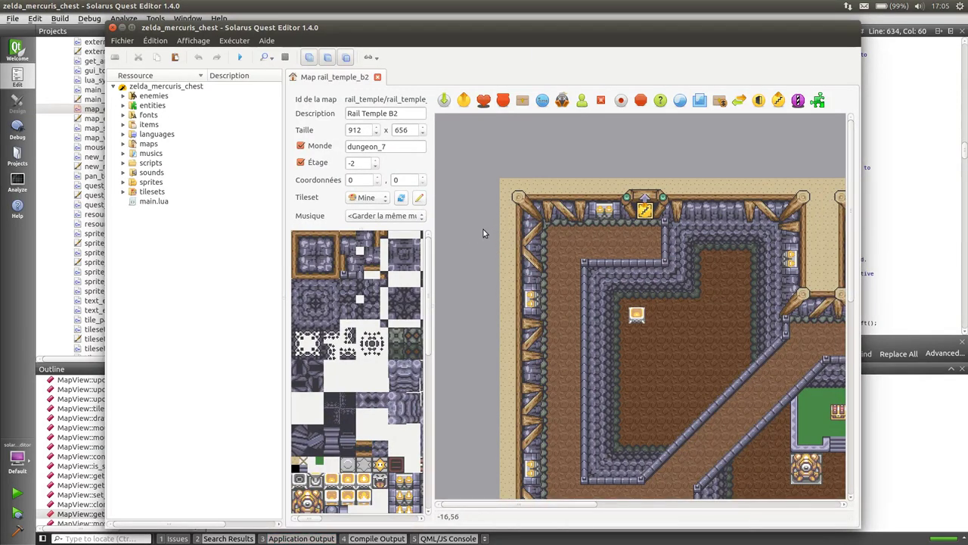
{"action": "left_click", "coordinate": [16, 528]}
{"action": "left_click_drag", "start_coordinate": [703, 30], "coordinate": [686, 23]}
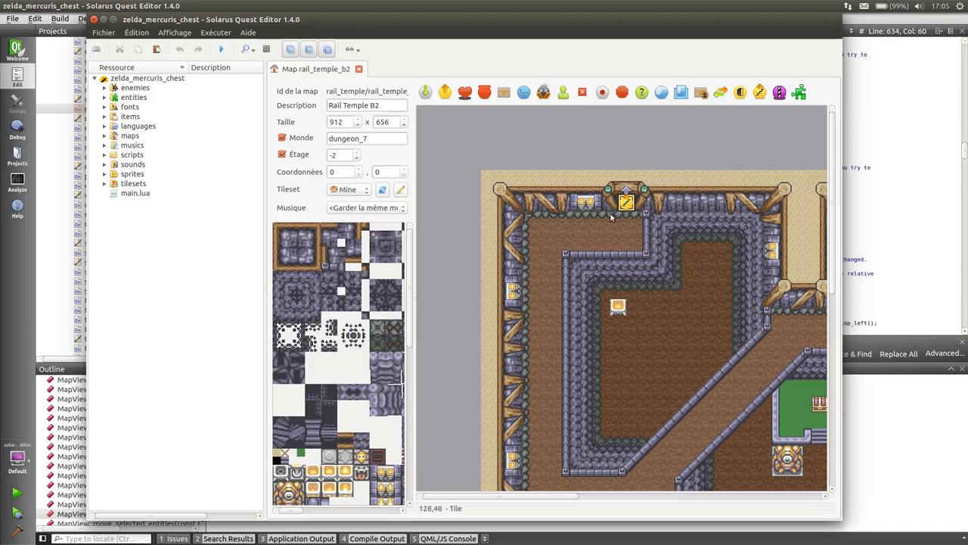
{"action": "left_click_drag", "start_coordinate": [626, 203], "coordinate": [628, 221]}
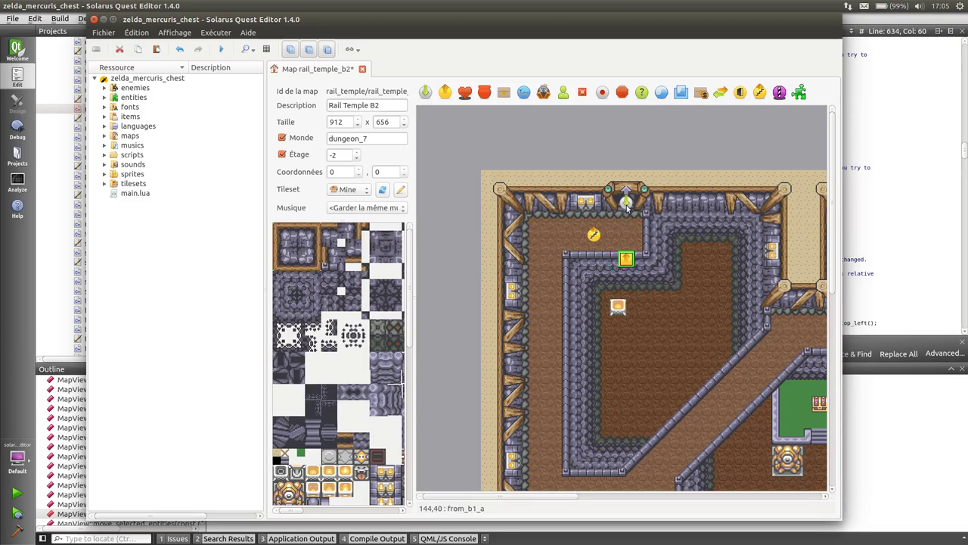
{"action": "left_click", "coordinate": [93, 19]}
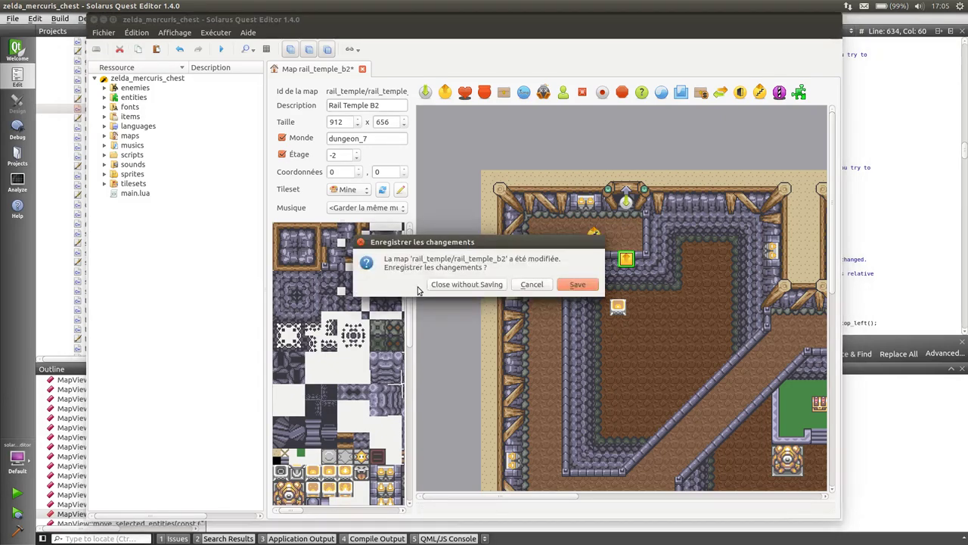
{"action": "left_click", "coordinate": [510, 306]}
{"action": "double_click", "coordinate": [291, 203]}
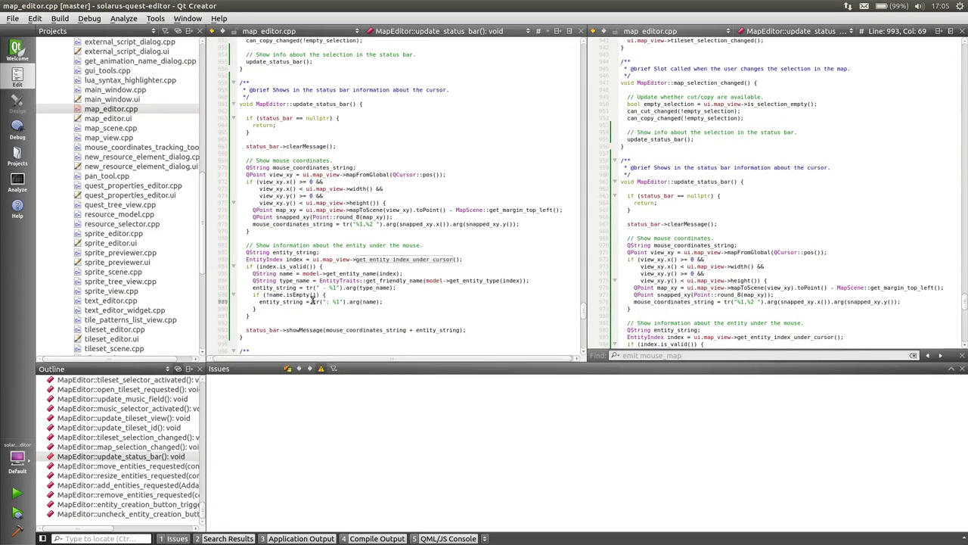
Change line 989's = to +=, nudge a teleporter in the editor, then quit without saving
{"action": "left_click", "coordinate": [306, 301]}
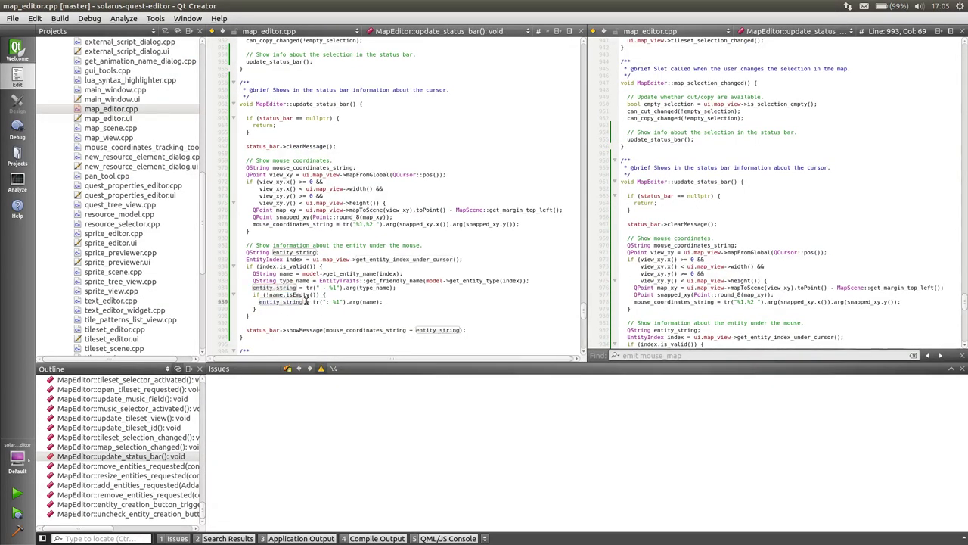
{"action": "type", "text": "+"}
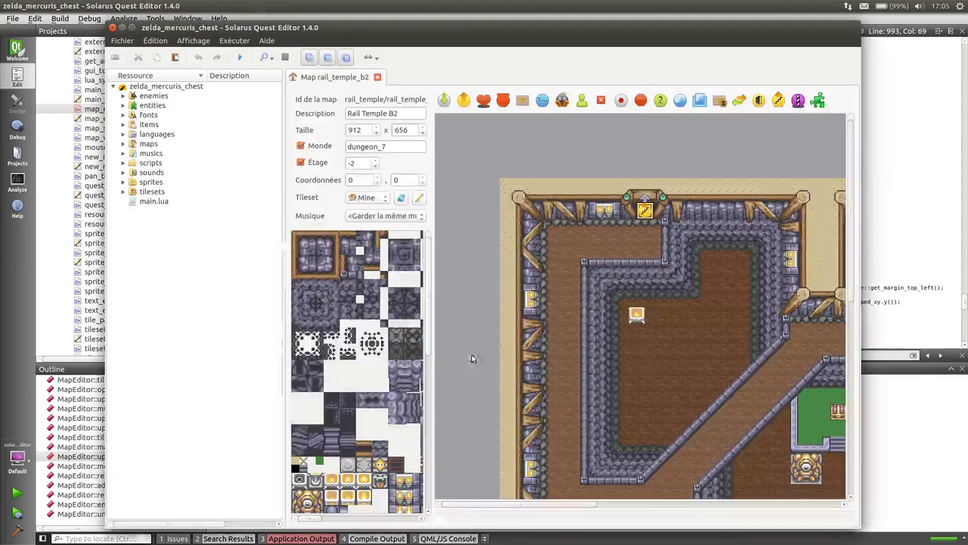
{"action": "key", "text": "Left"}
{"action": "key", "text": "Left"}
{"action": "key", "text": "Left"}
{"action": "key", "text": "Down"}
{"action": "key", "text": "Down"}
{"action": "key", "text": "Down"}
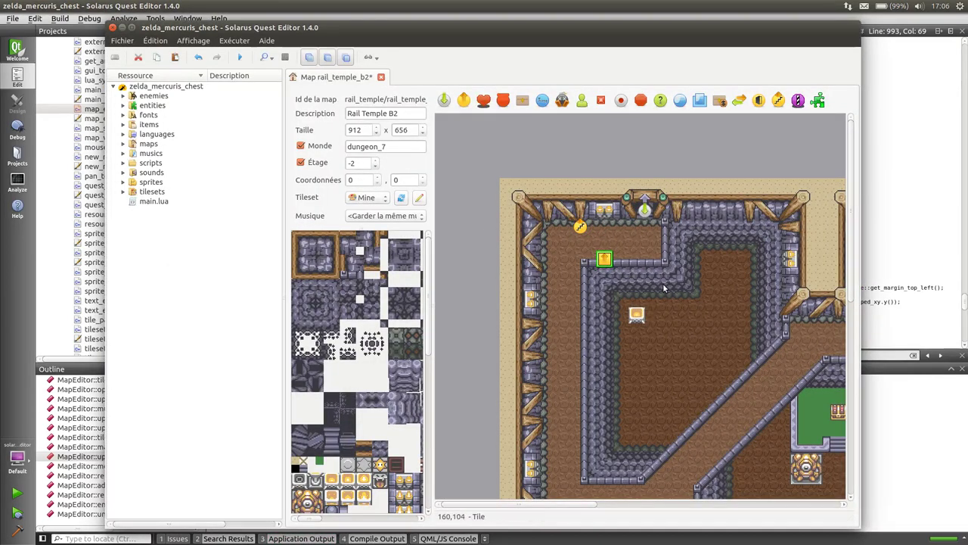
{"action": "key", "text": "ctrl+q"}
{"action": "left_click", "coordinate": [490, 283]}
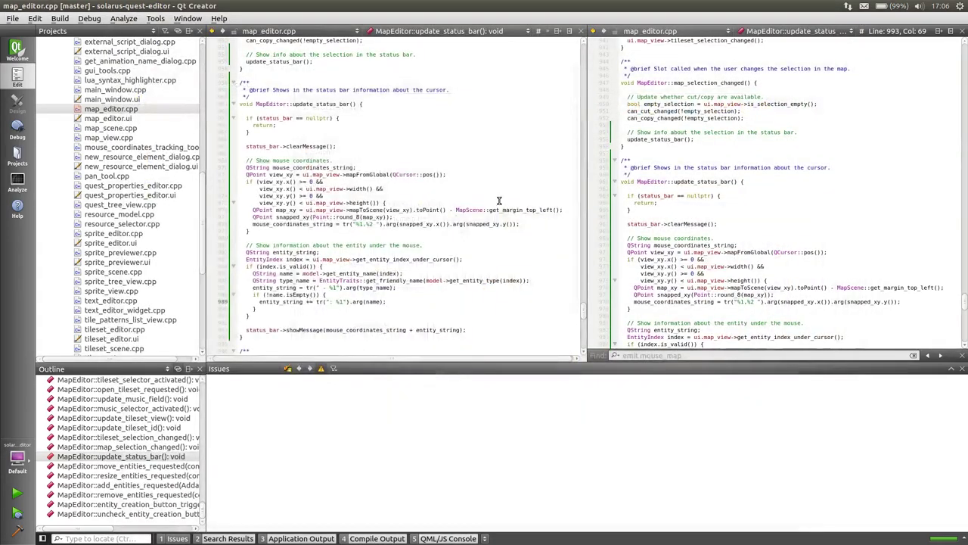
Scroll to build_status_bar and follow its mouse_left connection to the signal declaration
{"action": "scroll", "coordinate": [499, 201], "scroll_direction": "up", "scroll_amount": 5}
{"action": "mouse_move", "coordinate": [583, 303]}
{"action": "left_mouse_down"}
{"action": "mouse_move", "coordinate": [580, 28]}
{"action": "mouse_move", "coordinate": [594, 191]}
{"action": "left_mouse_up"}
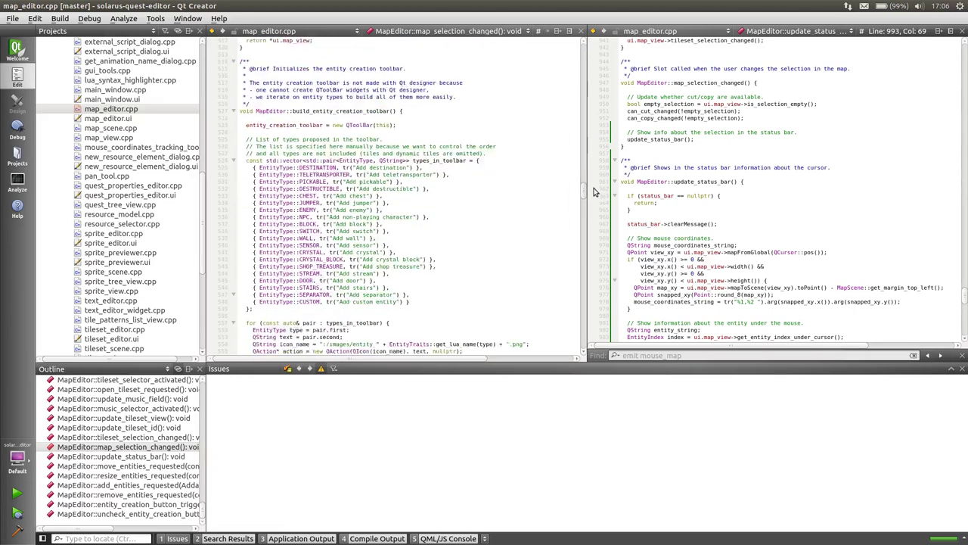
{"action": "scroll", "coordinate": [480, 201], "scroll_direction": "down", "scroll_amount": 2}
{"action": "scroll", "coordinate": [451, 201], "scroll_direction": "down", "scroll_amount": 2}
{"action": "scroll", "coordinate": [450, 199], "scroll_direction": "down", "scroll_amount": 4}
{"action": "scroll", "coordinate": [450, 198], "scroll_direction": "down", "scroll_amount": 2}
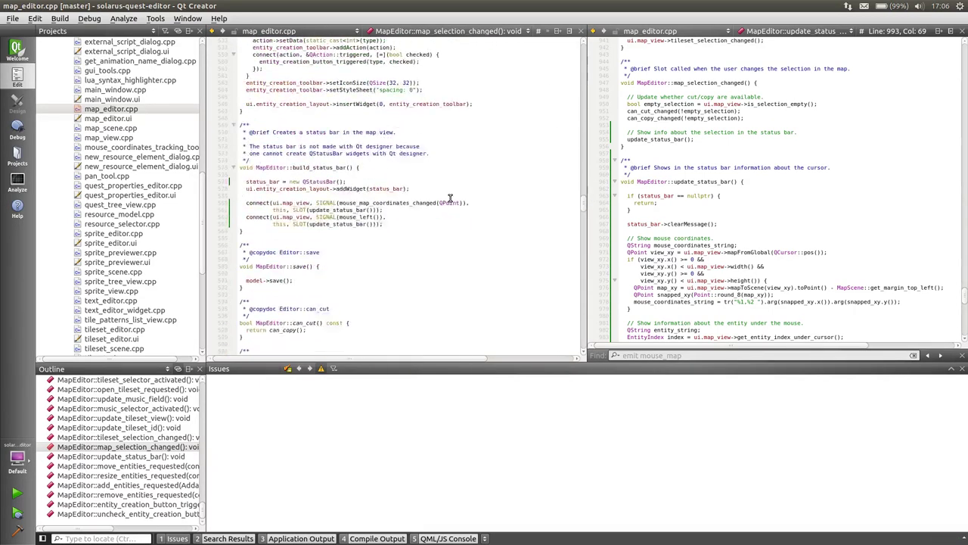
{"action": "scroll", "coordinate": [449, 195], "scroll_direction": "down", "scroll_amount": 5}
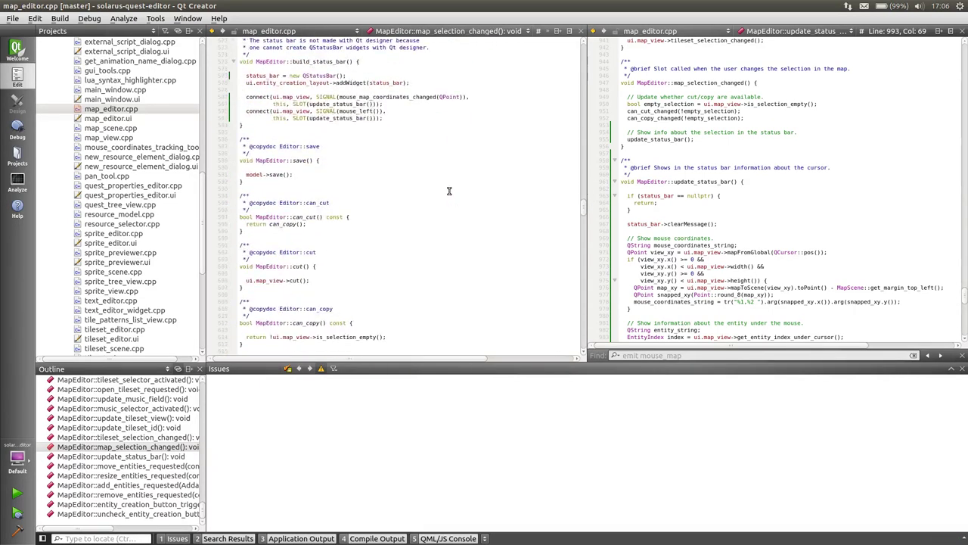
{"action": "left_click", "coordinate": [356, 111]}
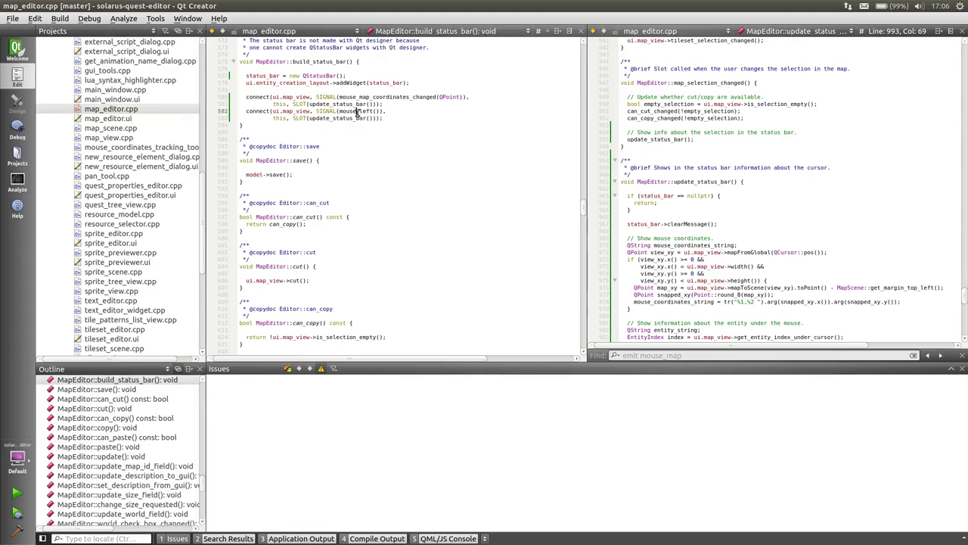
{"action": "left_click", "coordinate": [356, 111], "text": "ctrl"}
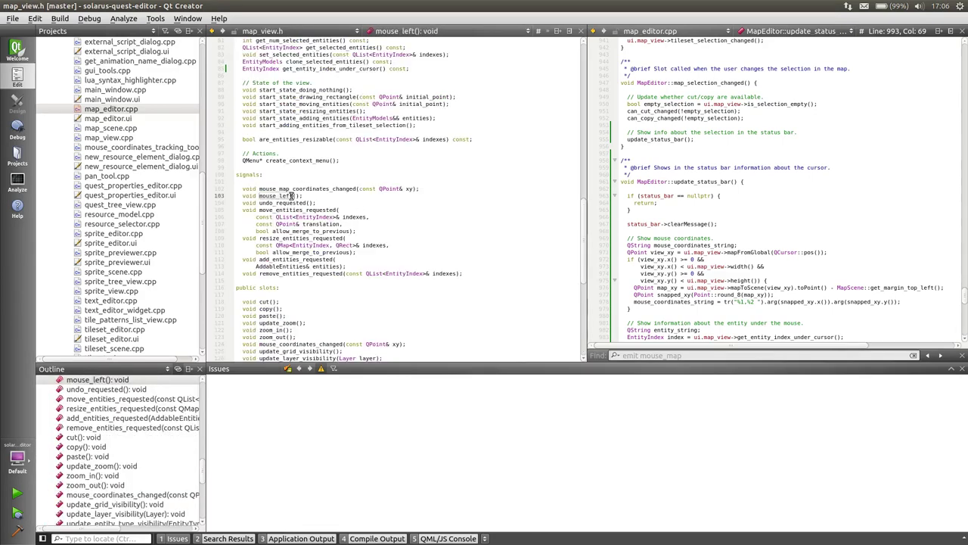
Search map_view.cpp for mouse_left around get_entity_index_under_cursor
{"action": "key", "text": "F4"}
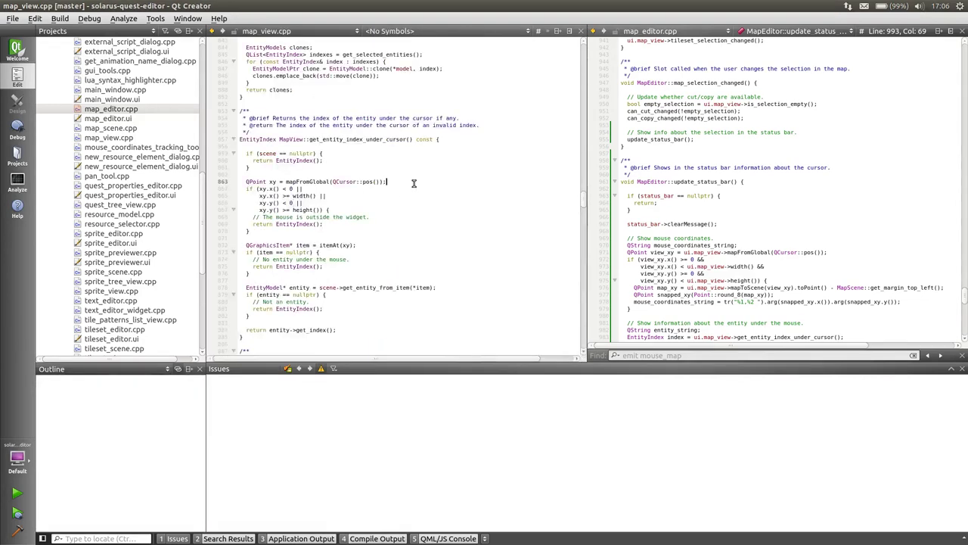
{"action": "key", "text": "ctrl+f"}
{"action": "type", "text": "mouse_left"}
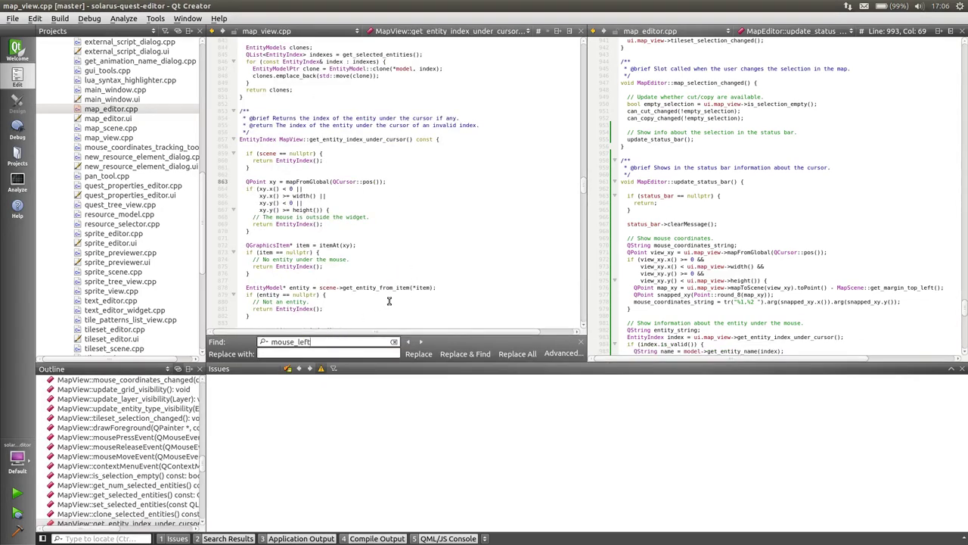
{"action": "scroll", "coordinate": [388, 301], "scroll_direction": "up", "scroll_amount": 3}
{"action": "left_click", "coordinate": [453, 310]}
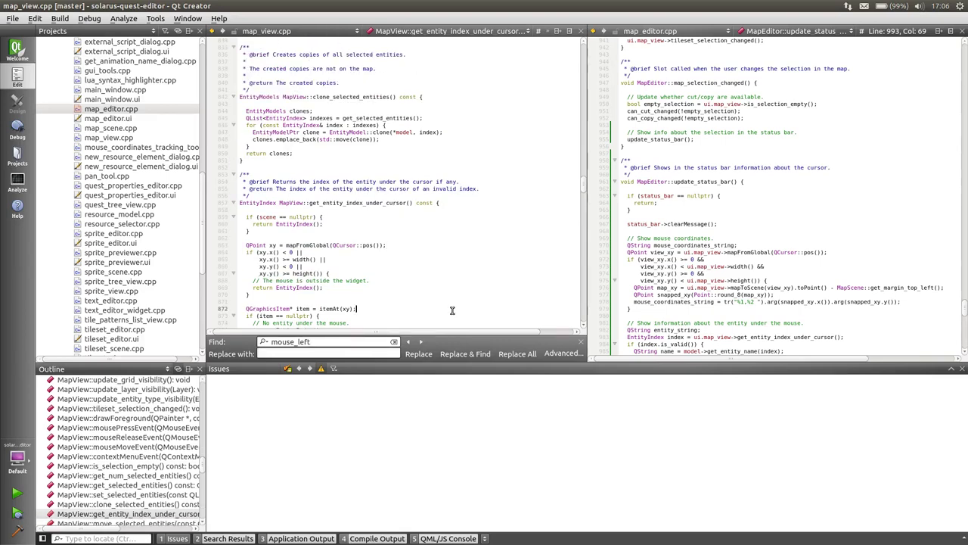
{"action": "key", "text": "Escape"}
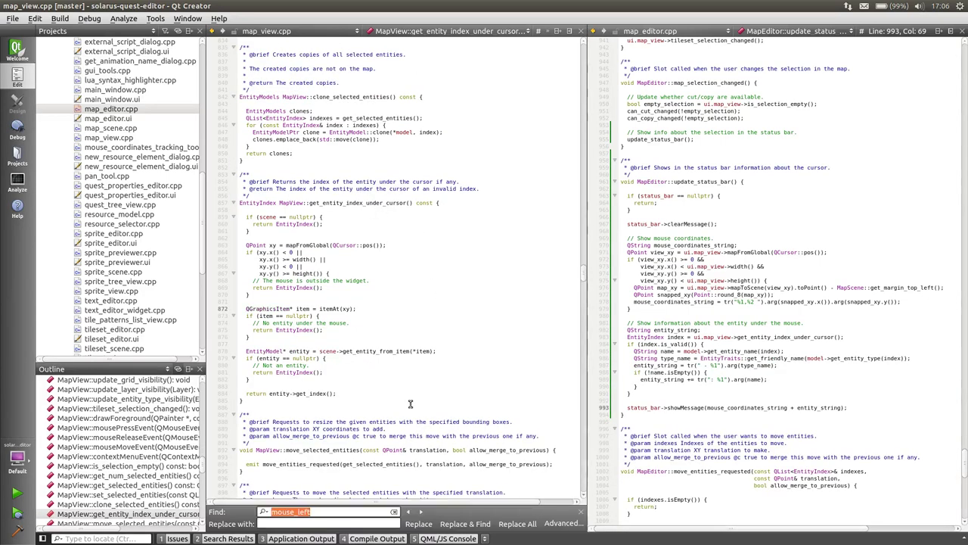
{"action": "key", "text": "Escape"}
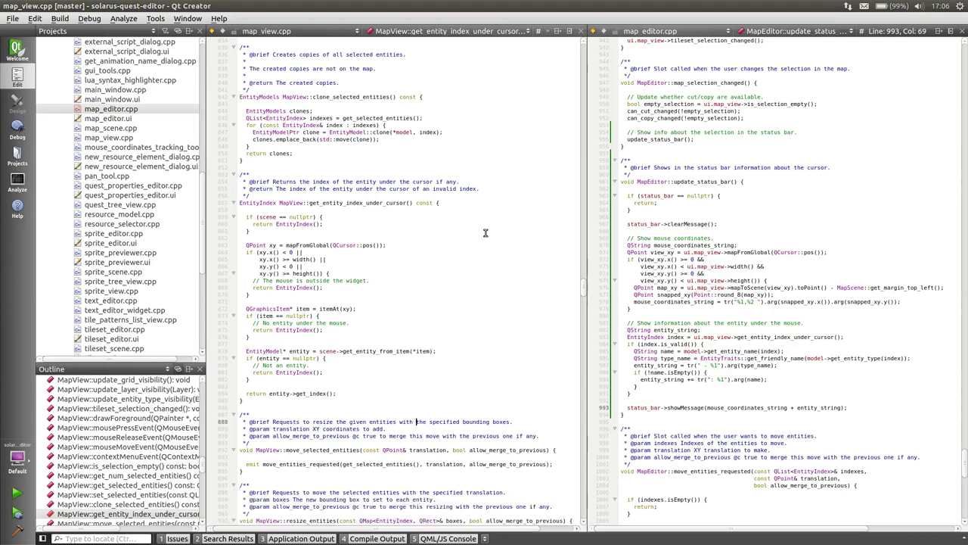
Follow mouse_left to its signal declaration in map_view.h and browse the surrounding code
{"action": "scroll", "coordinate": [476, 227], "scroll_direction": "up", "scroll_amount": 5}
{"action": "scroll", "coordinate": [566, 281], "scroll_direction": "up", "scroll_amount": 2}
{"action": "key", "text": "F4"}
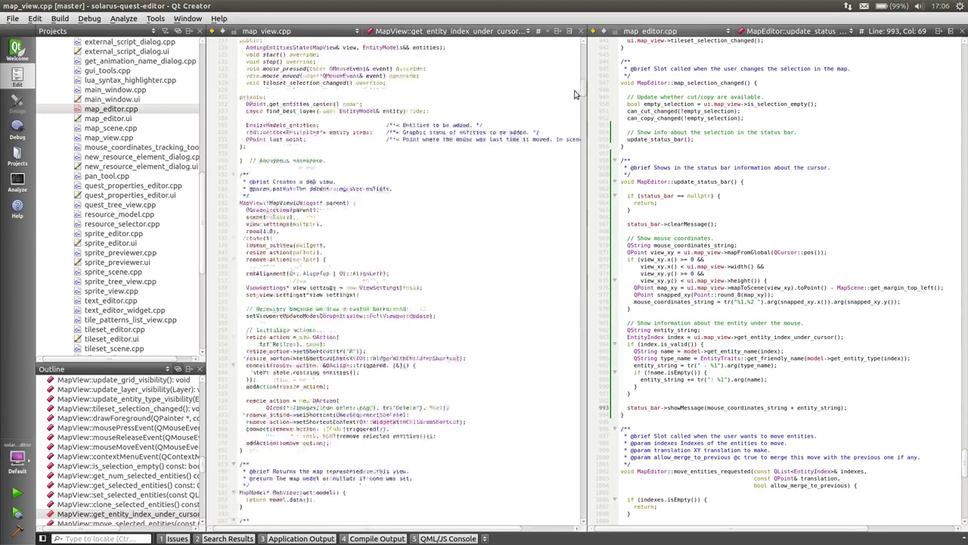
{"action": "left_click", "coordinate": [290, 195]}
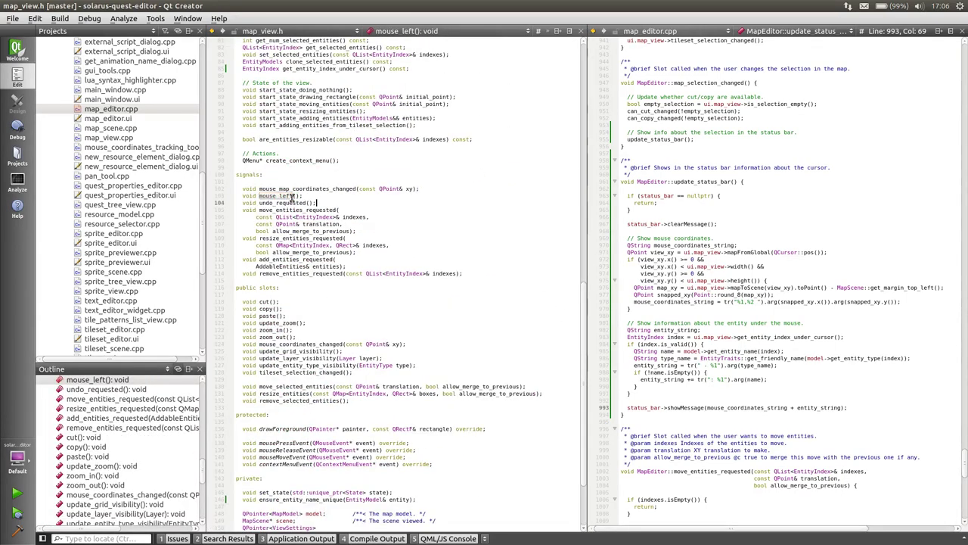
{"action": "scroll", "coordinate": [374, 223], "scroll_direction": "up", "scroll_amount": 1}
{"action": "scroll", "coordinate": [374, 223], "scroll_direction": "up", "scroll_amount": 4}
{"action": "scroll", "coordinate": [375, 223], "scroll_direction": "up", "scroll_amount": 4}
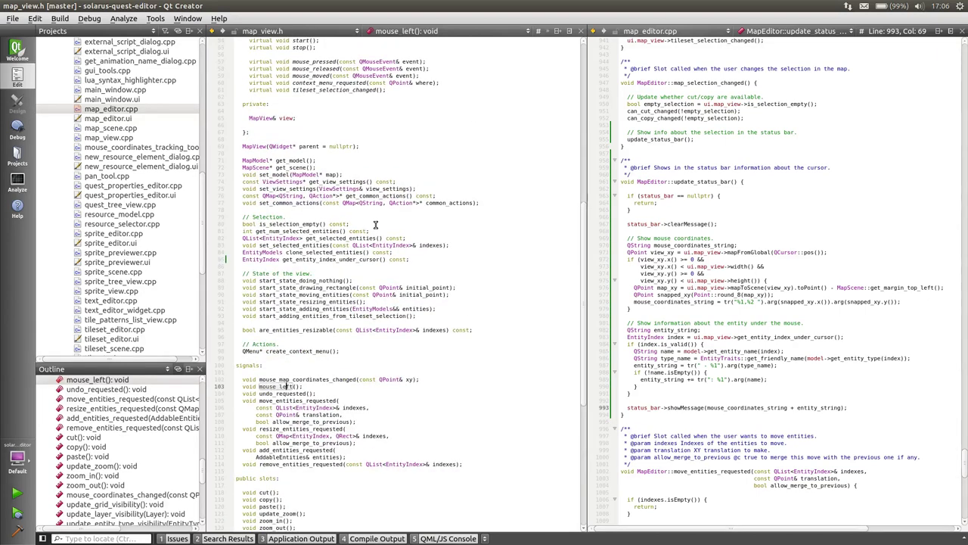
{"action": "scroll", "coordinate": [374, 225], "scroll_direction": "up", "scroll_amount": 5}
{"action": "scroll", "coordinate": [377, 319], "scroll_direction": "down", "scroll_amount": 6}
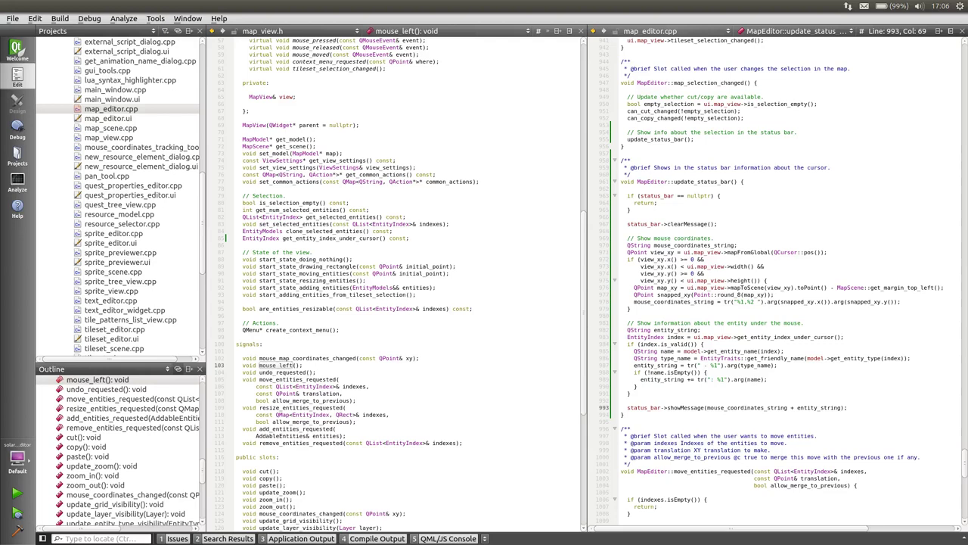
Open mouse_coordinates_tracking_tool.cpp and show context help for QEvent::Leave in eventFilter
{"action": "scroll", "coordinate": [152, 261], "scroll_direction": "up", "scroll_amount": 5}
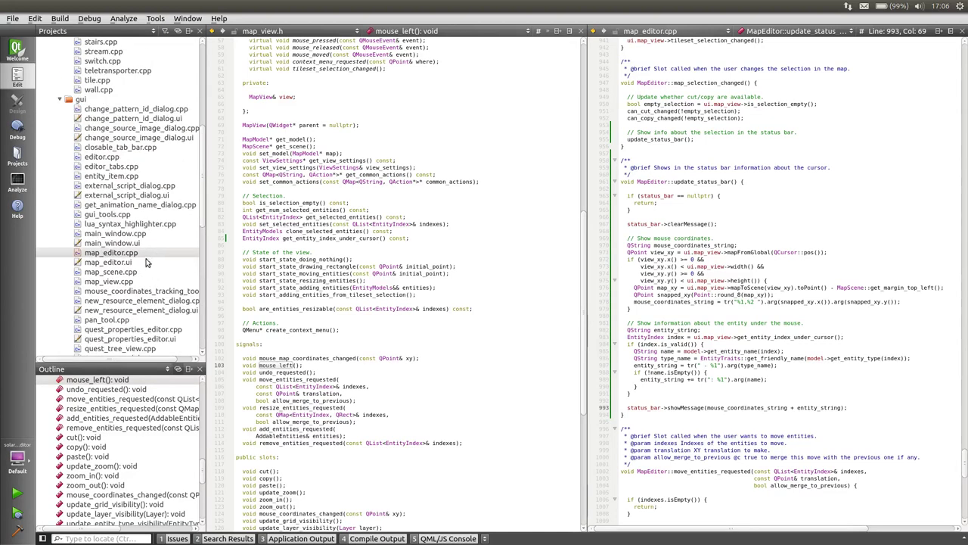
{"action": "left_click", "coordinate": [173, 291]}
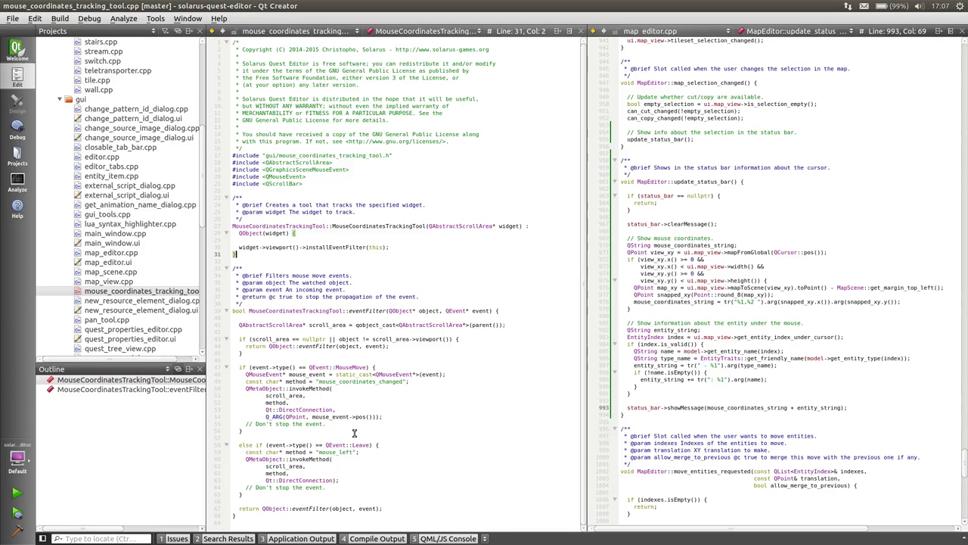
{"action": "left_click", "coordinate": [378, 443]}
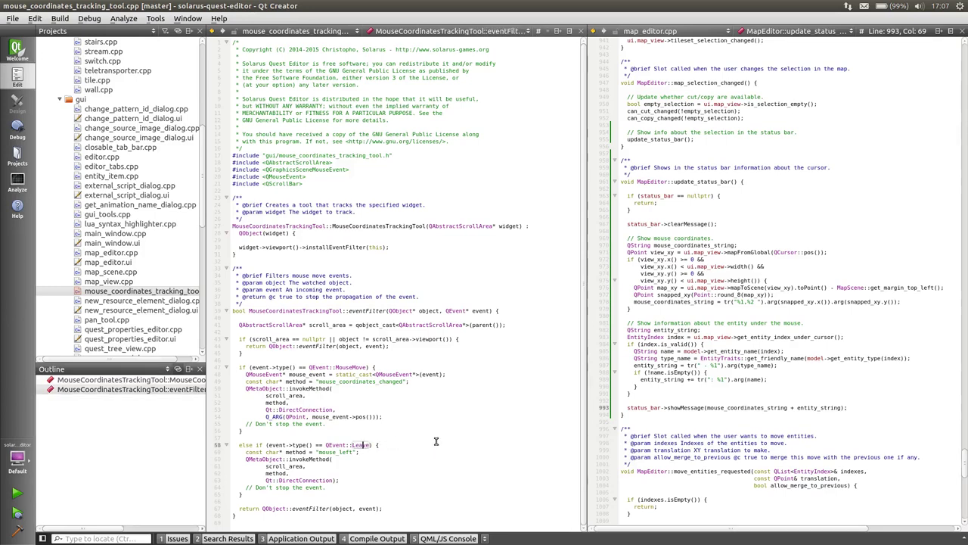
{"action": "key", "text": "F1"}
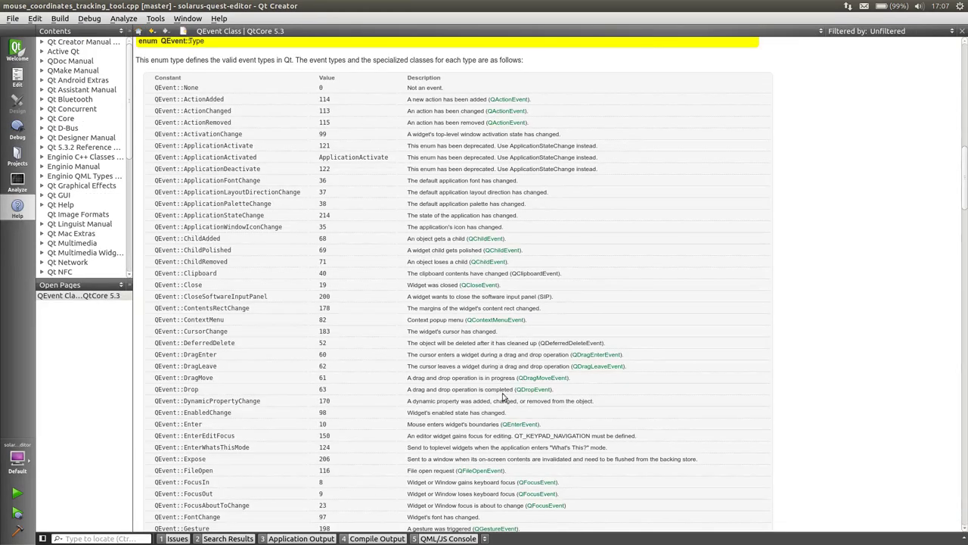
{"action": "scroll", "coordinate": [296, 370], "scroll_direction": "down", "scroll_amount": 3}
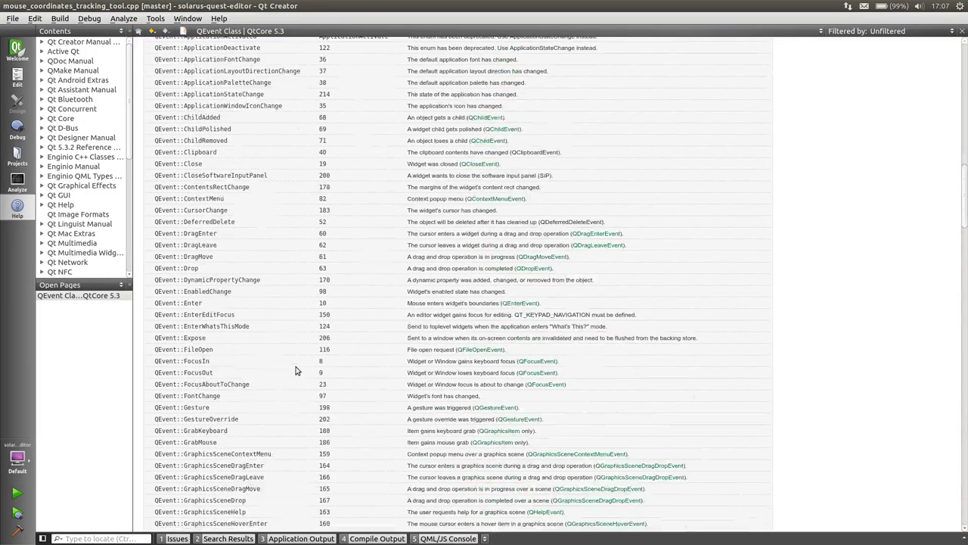
{"action": "scroll", "coordinate": [289, 287], "scroll_direction": "down", "scroll_amount": 5}
{"action": "scroll", "coordinate": [289, 297], "scroll_direction": "down", "scroll_amount": 3}
{"action": "scroll", "coordinate": [289, 297], "scroll_direction": "down", "scroll_amount": 5}
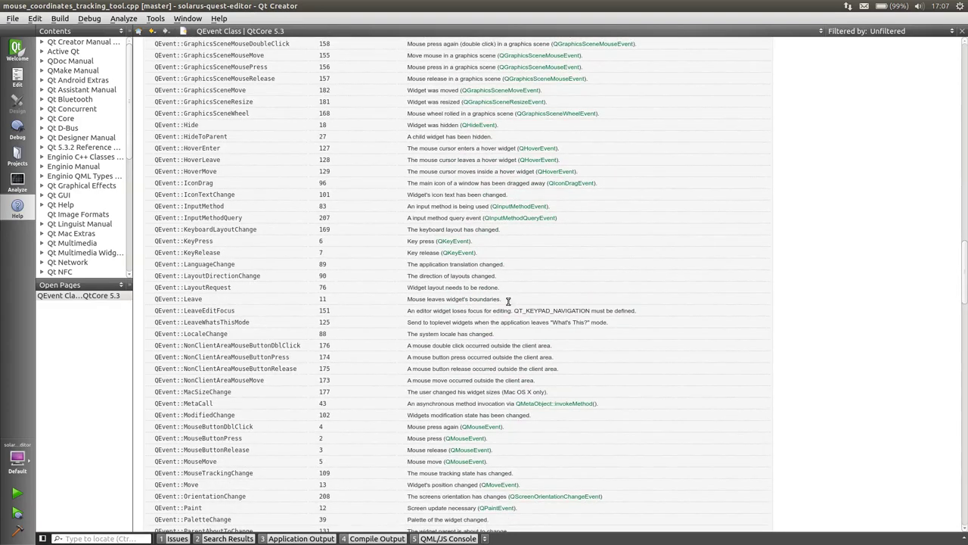
{"action": "left_click_drag", "start_coordinate": [508, 301], "coordinate": [307, 309]}
{"action": "left_click", "coordinate": [307, 309]}
{"action": "scroll", "coordinate": [603, 321], "scroll_direction": "down", "scroll_amount": 7}
{"action": "scroll", "coordinate": [605, 321], "scroll_direction": "down", "scroll_amount": 3}
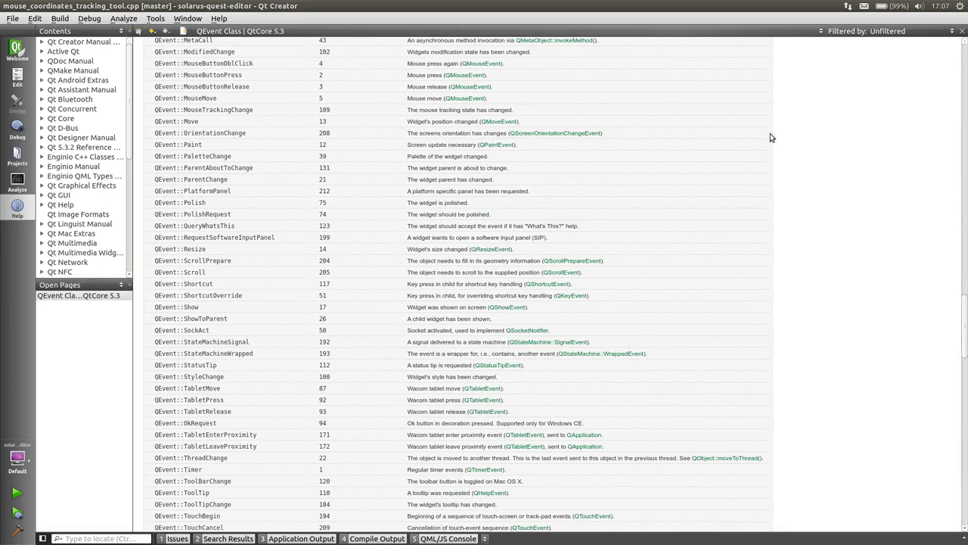
{"action": "key", "text": "Escape"}
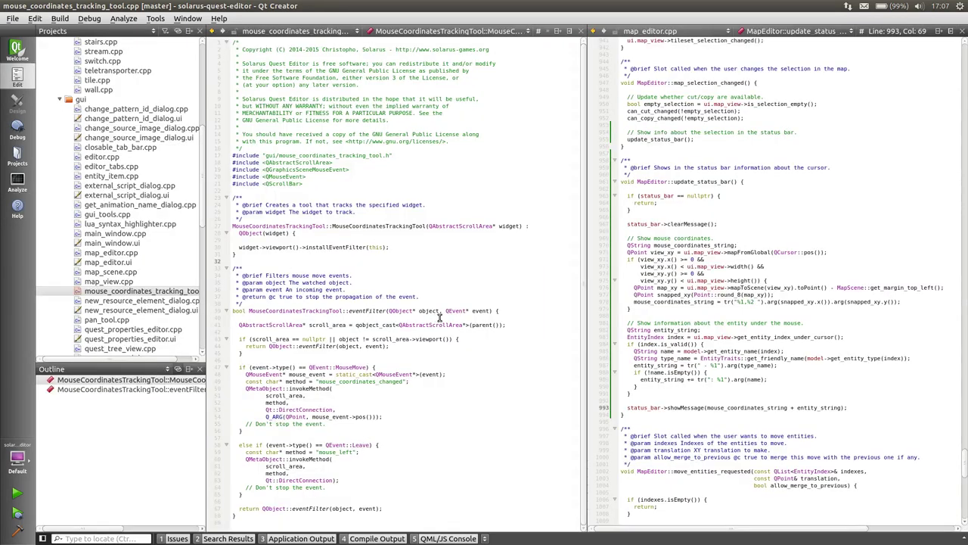
Glance at the quest editor map, return to the code, and collapse the src project folder
{"action": "key", "text": "alt+Tab"}
{"action": "left_click", "coordinate": [432, 225]}
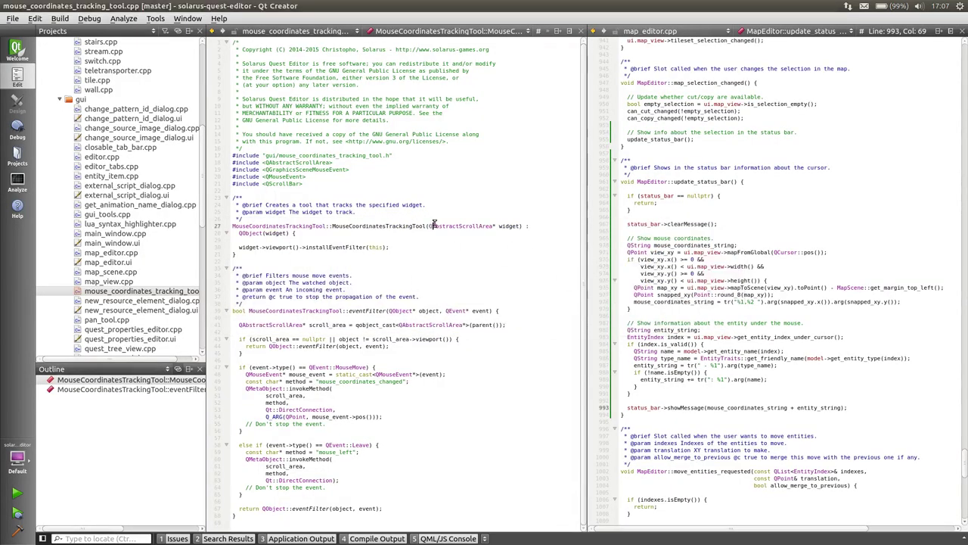
{"action": "key", "text": "alt+Tab"}
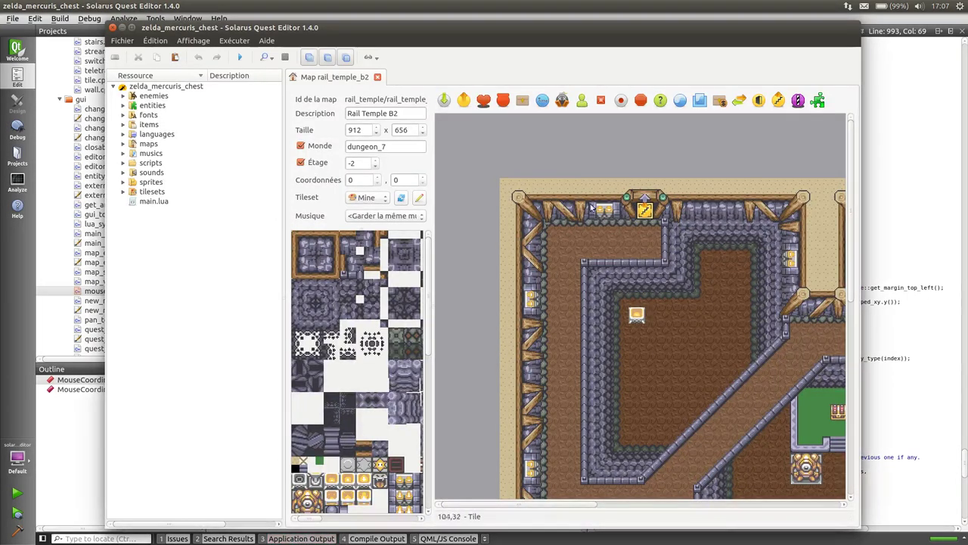
{"action": "key", "text": "alt+Tab"}
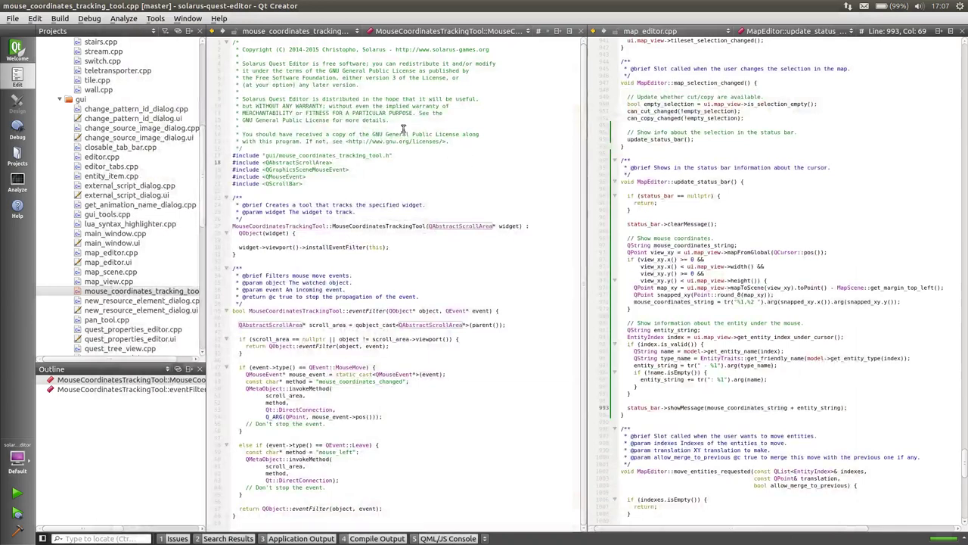
{"action": "scroll", "coordinate": [161, 212], "scroll_direction": "up", "scroll_amount": 5}
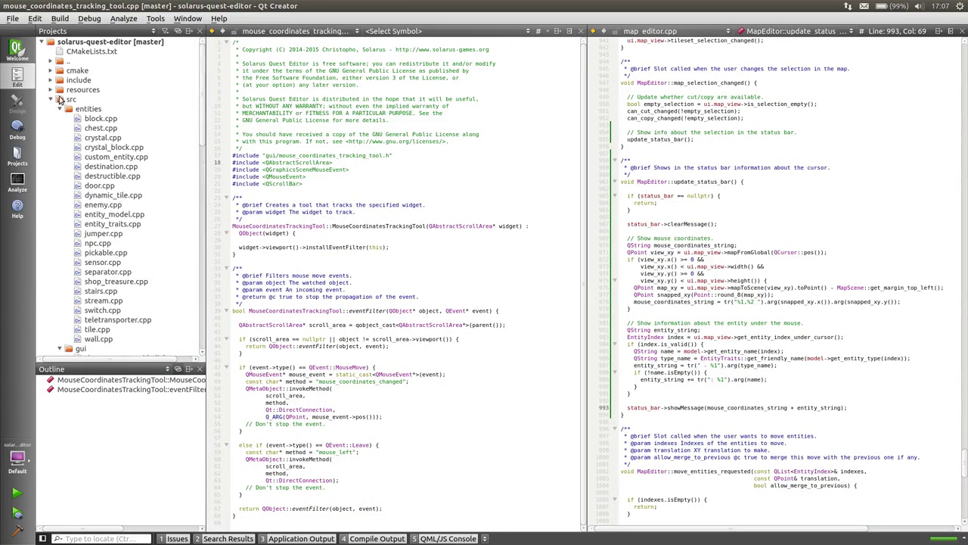
{"action": "left_click", "coordinate": [54, 99]}
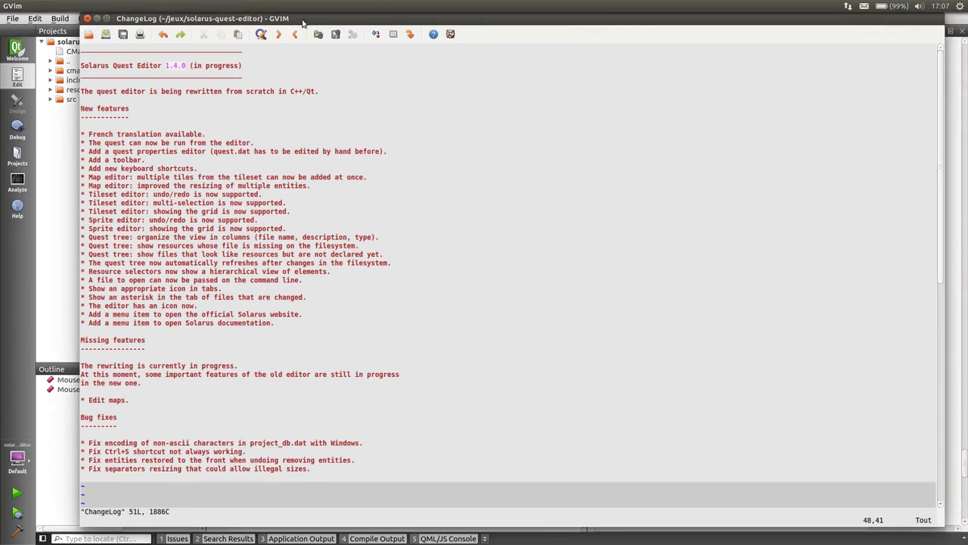
Maximize GVim and start a new status-bar line below 'Add a toolbar.' in the ChangeLog
{"action": "double_click", "coordinate": [303, 21]}
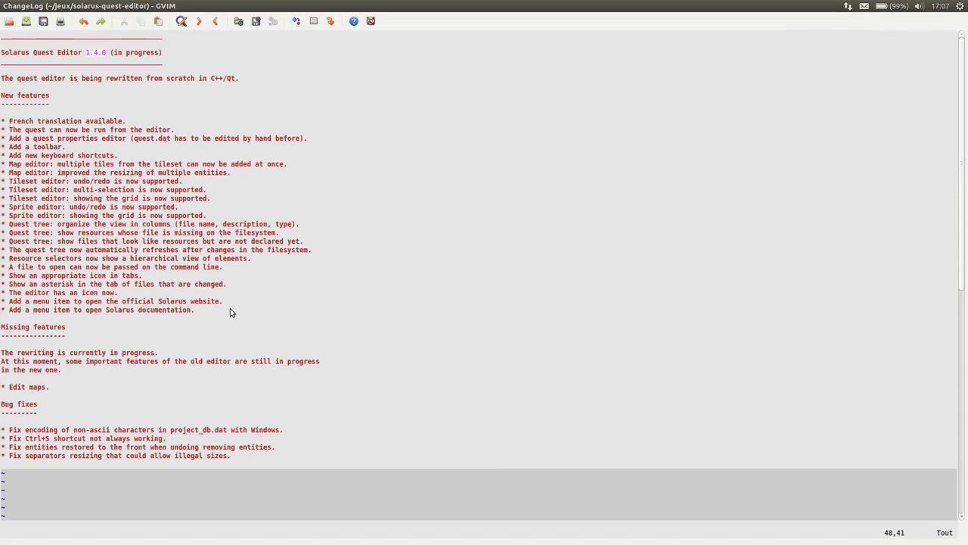
{"action": "left_click", "coordinate": [224, 149]}
{"action": "key", "text": "o"}
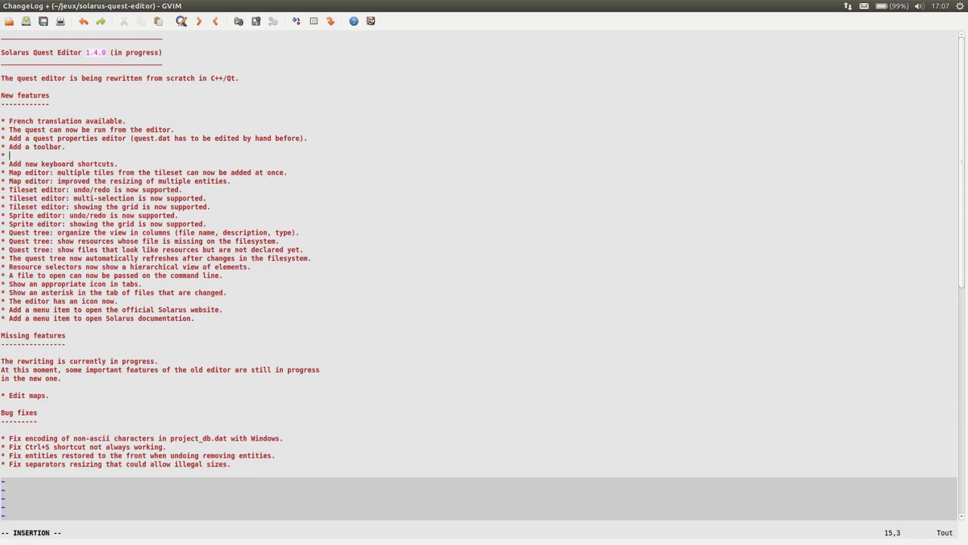
{"action": "type", "text": "a status "}
{"action": "type", "text": "ba"}
{"action": "key", "text": "Escape"}
Move the new line under the map editor entries, prefixed '* Map editor:'
{"action": "key", "text": "d"}
{"action": "key", "text": "d"}
{"action": "key", "text": "j"}
{"action": "key", "text": "j"}
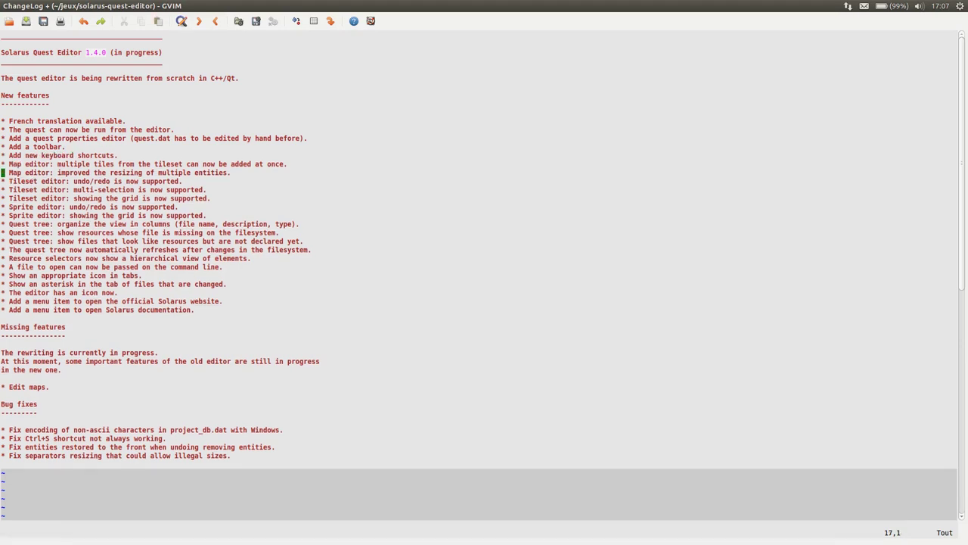
{"action": "type", "text": "pi* Ma"}
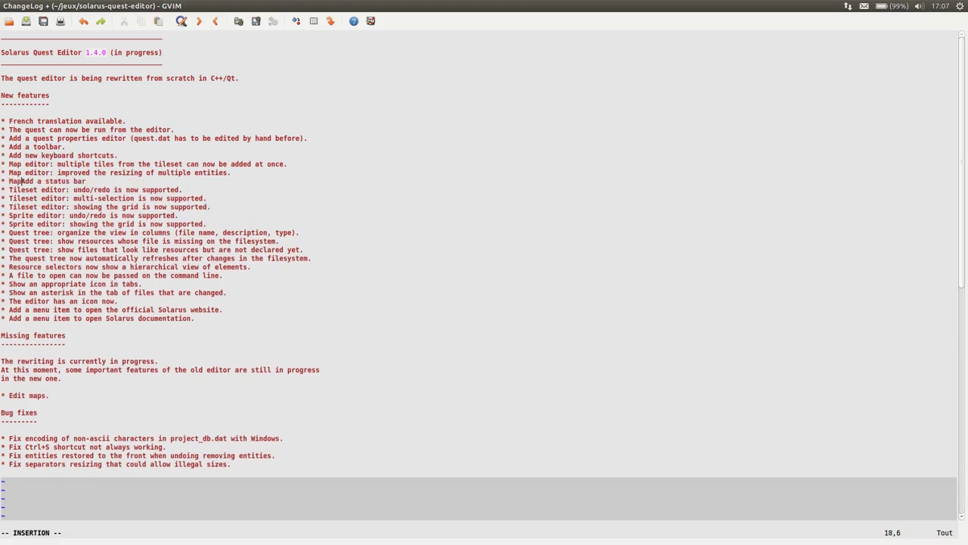
{"action": "type", "text": "p editor: a"}
{"action": "key", "text": "End"}
{"action": "type", "text": "with in"}
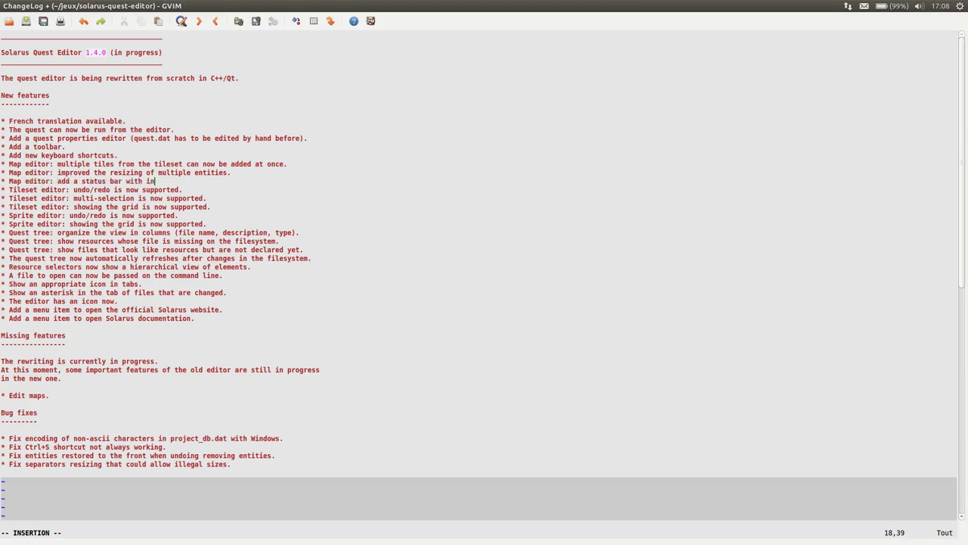
{"action": "type", "text": "fo"}
{"action": "key", "text": "Escape"}
Reword the entry to 'show information about the entity under the cursor.', save, and return to Qt Creator
{"action": "key", "text": "b"}
{"action": "key", "text": "b"}
{"action": "key", "text": "b"}
{"action": "key", "text": "b"}
{"action": "key", "text": "b"}
{"action": "key", "text": "shift+c"}
{"action": "type", "text": "show in"}
{"action": "type", "text": "formation about "}
{"action": "type", "text": "the entity "}
{"action": "type", "text": "under o"}
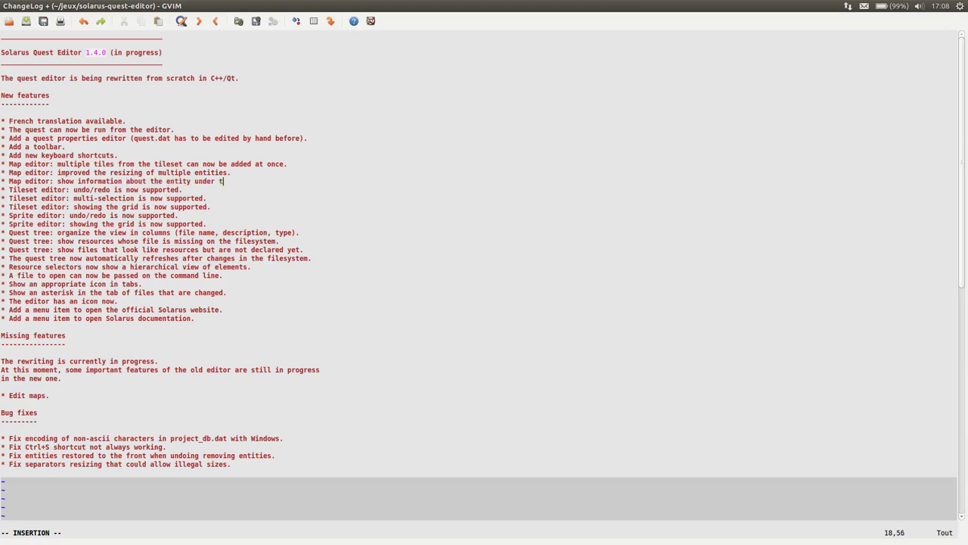
{"action": "type", "text": "cursor"}
{"action": "key", "text": "Escape"}
{"action": "type", "text": "a"}
{"action": "type", "text": "."}
{"action": "key", "text": "Escape"}
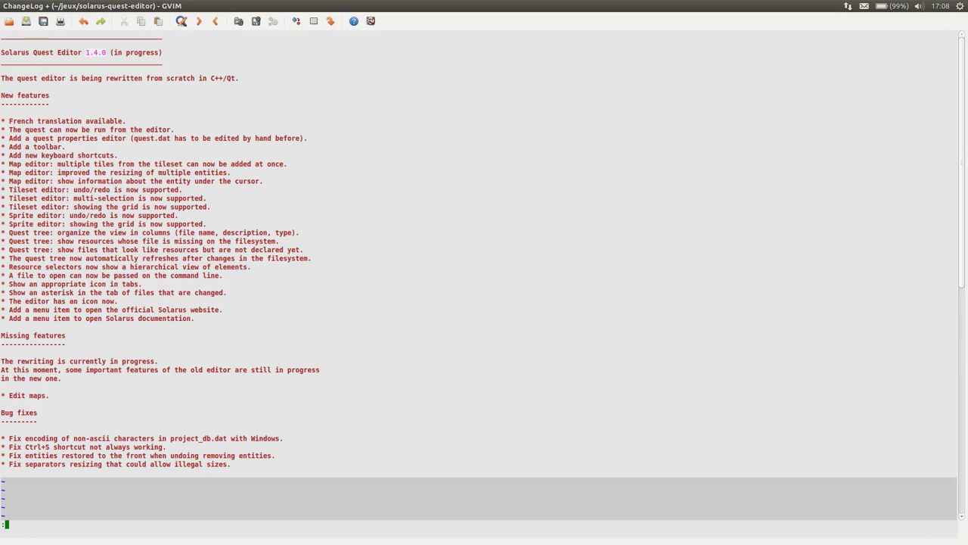
{"action": "type", "text": ":w"}
{"action": "key", "text": "Return"}
{"action": "key", "text": "alt+Tab"}
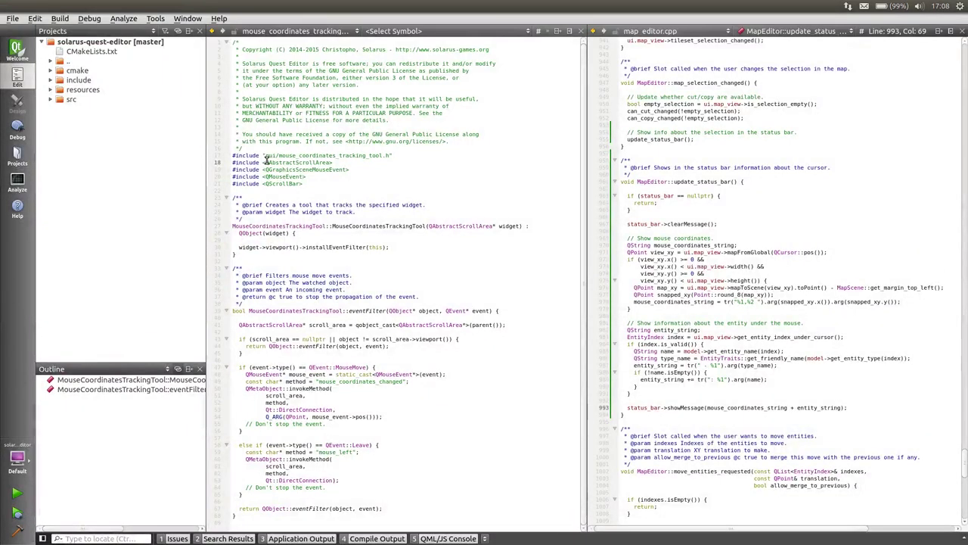
{"action": "left_click", "coordinate": [155, 18]}
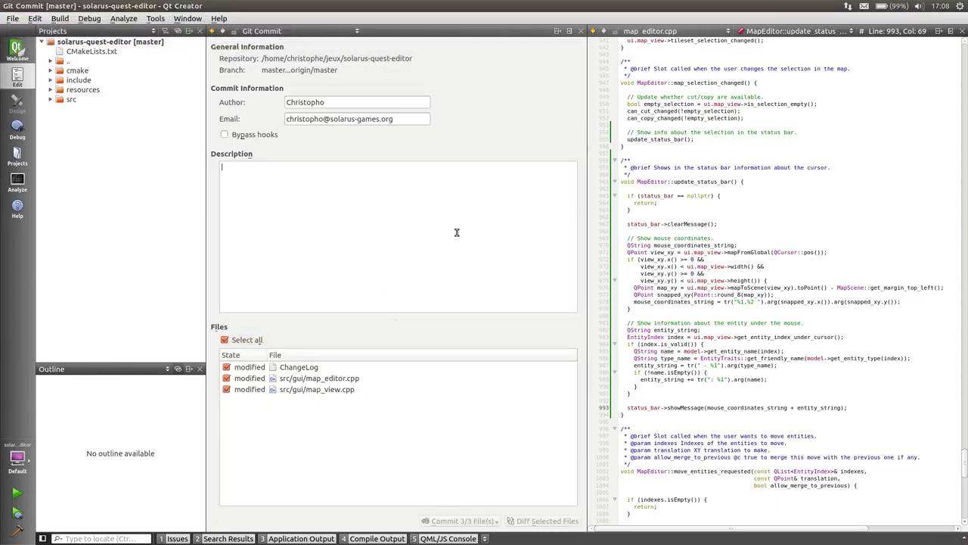
Enter a commit description and commit ChangeLog, map_editor.cpp and map_view.cpp
{"action": "type", "text": "Improve status bar."}
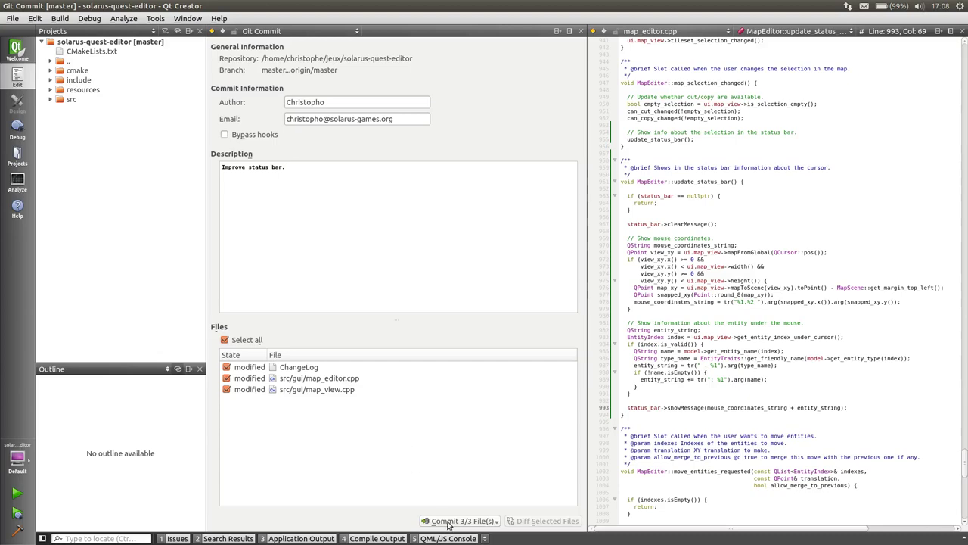
{"action": "left_click", "coordinate": [452, 521]}
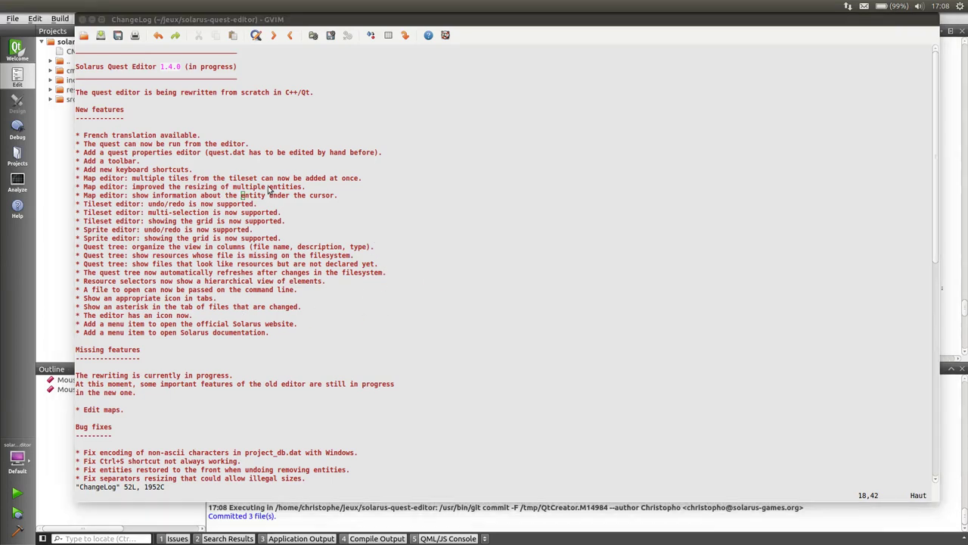
Back in GVim, move to the end of the ChangeLog's quest properties entry
{"action": "left_click", "coordinate": [496, 292]}
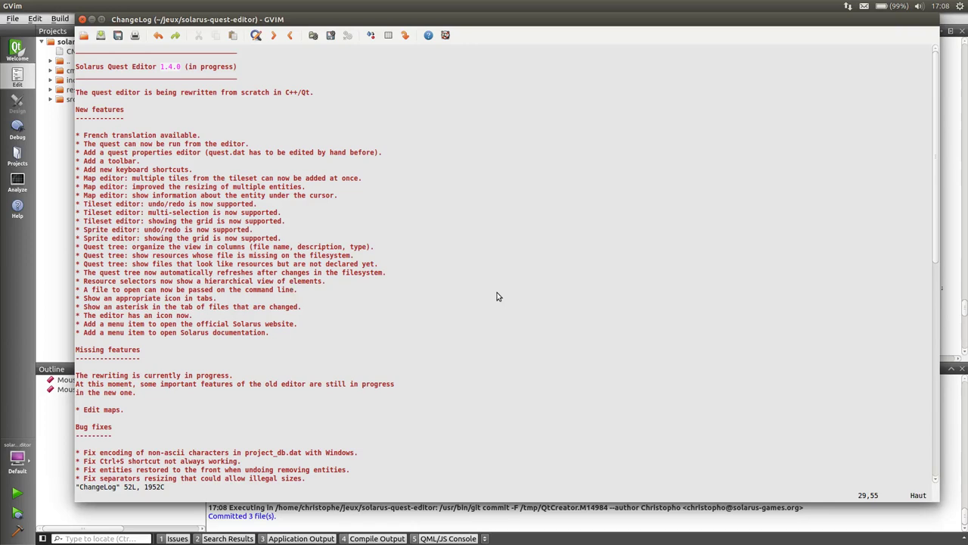
{"action": "scroll", "coordinate": [342, 308], "scroll_direction": "down", "scroll_amount": 3}
{"action": "scroll", "coordinate": [303, 333], "scroll_direction": "up", "scroll_amount": 2}
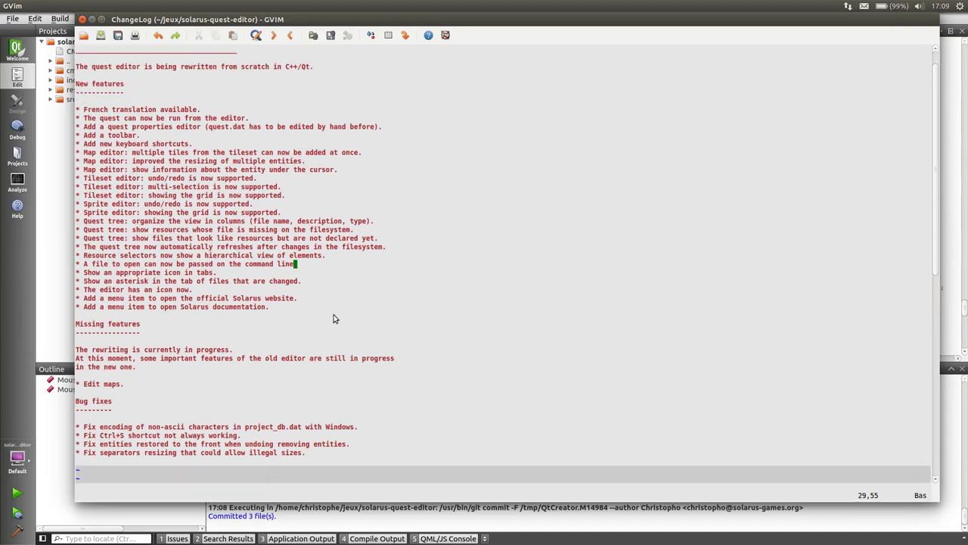
{"action": "left_click", "coordinate": [437, 258]}
{"action": "left_click", "coordinate": [441, 249]}
{"action": "left_click", "coordinate": [399, 238]}
{"action": "left_click", "coordinate": [393, 127]}
Add a strings editor line below it and duplicate it as a dialogs editor line
{"action": "key", "text": "o"}
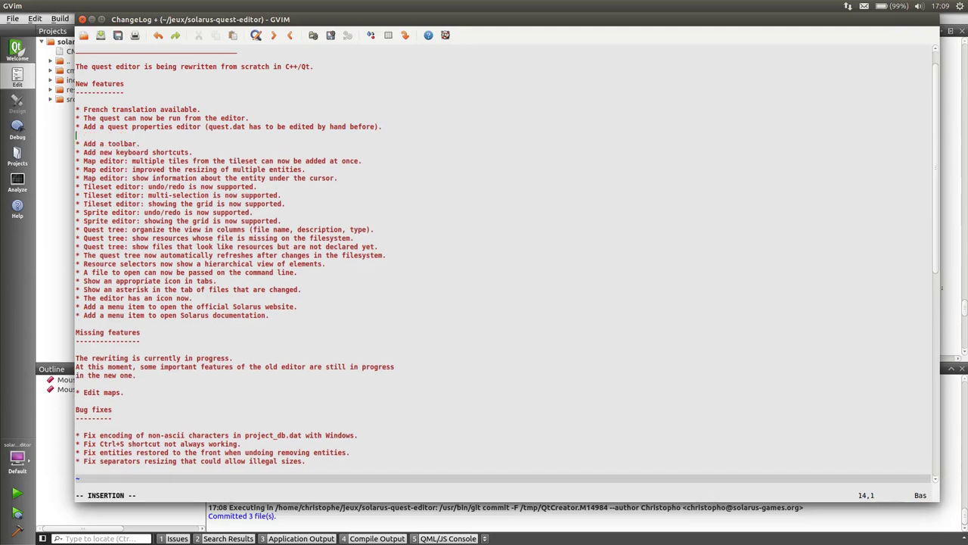
{"action": "type", "text": "* Add a "}
{"action": "type", "text": "strings editor"}
{"action": "key", "text": "Escape"}
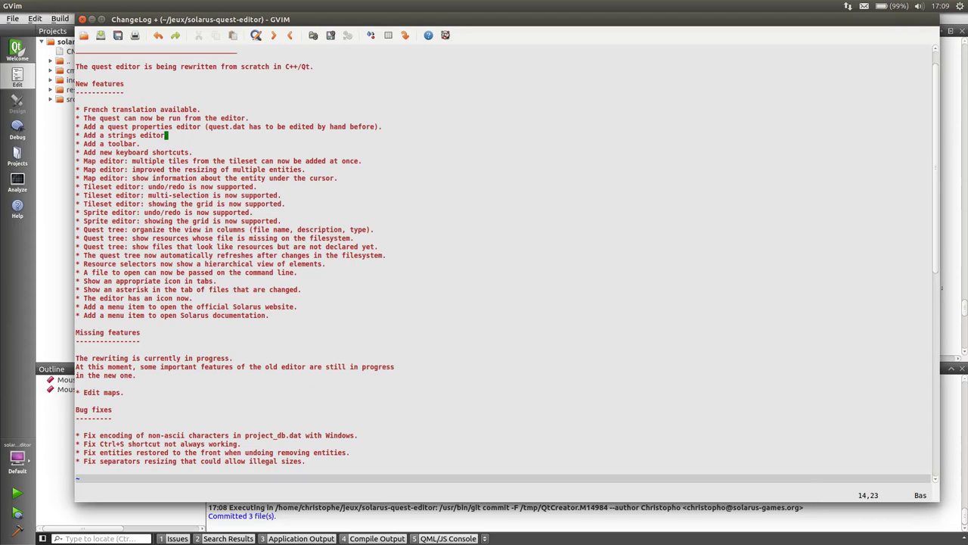
{"action": "key", "text": "y"}
{"action": "key", "text": "y"}
{"action": "key", "text": "p"}
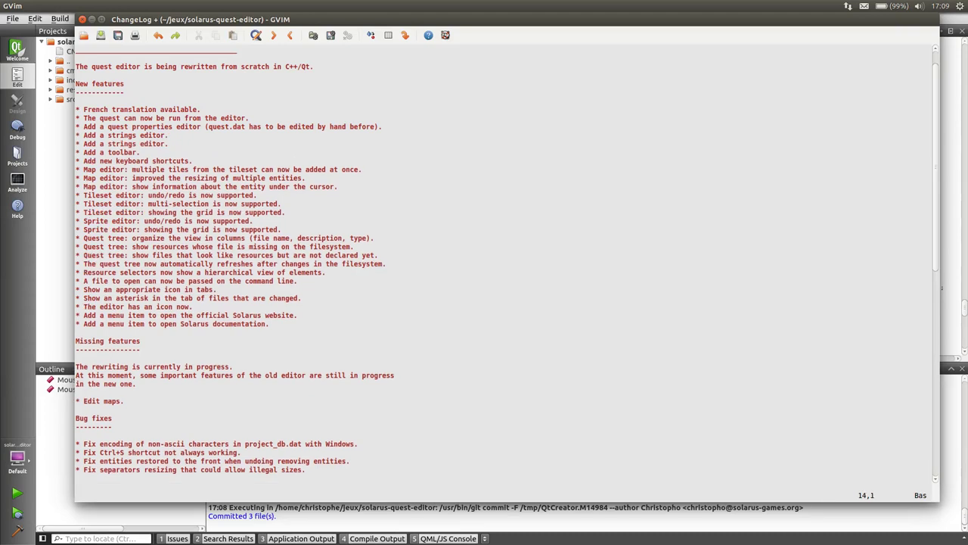
{"action": "key", "text": "j"}
{"action": "key", "text": "w"}
{"action": "key", "text": "w"}
{"action": "key", "text": "w"}
{"action": "type", "text": "cwdialogs"}
{"action": "key", "text": "Escape"}
Append a '(by Maxs)' credit to the dialogs and strings editor lines
{"action": "key", "text": "shift+a"}
{"action": "type", "text": "Maxs)"}
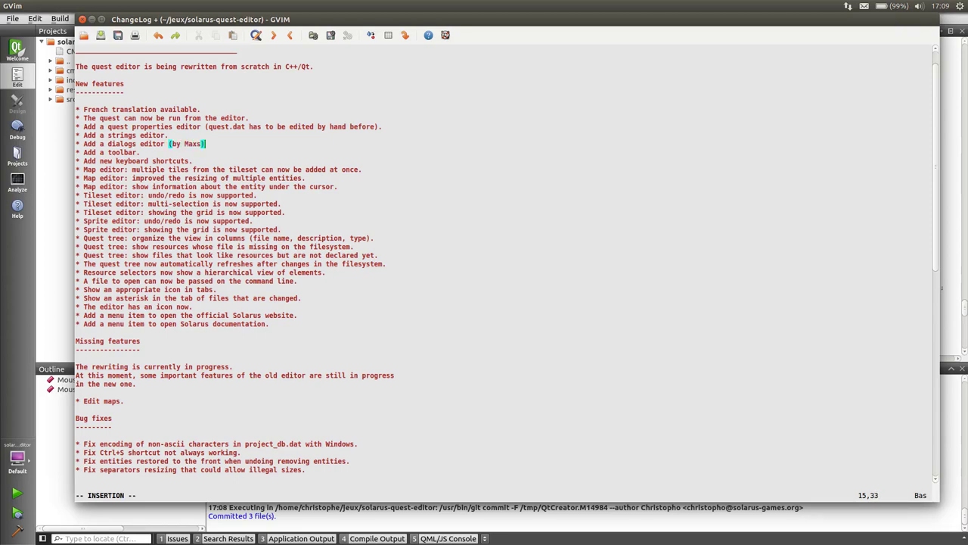
{"action": "key", "text": "Escape"}
{"action": "key", "text": "a"}
{"action": "key", "text": "Escape"}
{"action": "type", "text": "ki ("}
{"action": "type", "text": "by Maxs)"}
{"action": "key", "text": "Escape"}
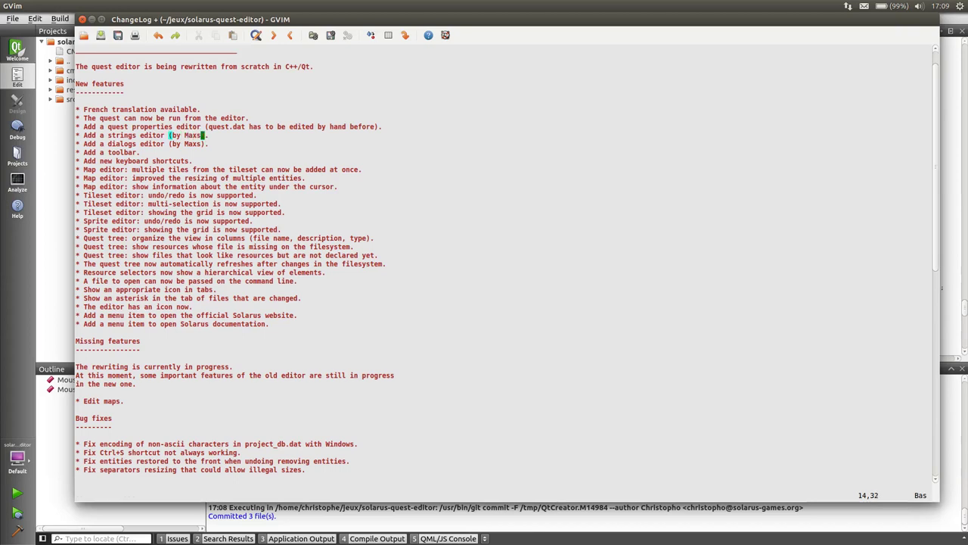
End the quest properties entry with a period, then save and quit with :wq
{"action": "key", "text": "k"}
{"action": "key", "text": "shift+a"}
{"action": "key", "text": "Left"}
{"action": "key", "text": "Left"}
{"action": "key", "text": "Left"}
{"action": "key", "text": "Left"}
{"action": "key", "text": "Left"}
{"action": "key", "text": "Left"}
{"action": "key", "text": "Left"}
{"action": "key", "text": "Left"}
{"action": "key", "text": "Down"}
{"action": "key", "text": "Left"}
{"action": "key", "text": "Left"}
{"action": "key", "text": "Escape"}
{"action": "key", "text": "Up"}
{"action": "key", "text": "End"}
{"action": "type", "text": "."}
{"action": "key", "text": "Escape"}
{"action": "type", "text": ":wq"}
{"action": "key", "text": "Return"}
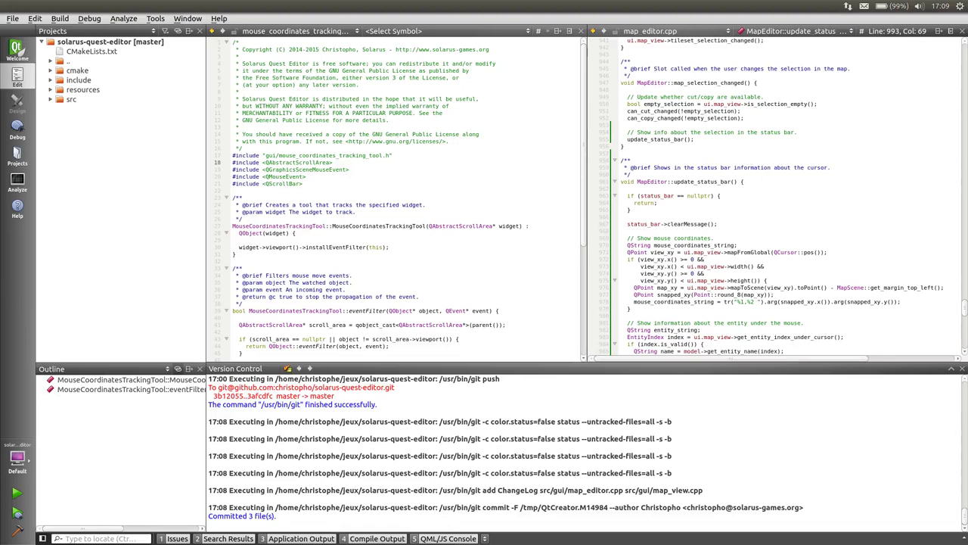
In Qt Creator, commit the modified ChangeLog with a short changelog update message
{"action": "left_click", "coordinate": [399, 241]}
{"action": "key", "text": "alt+g"}
{"action": "key", "text": "alt+c"}
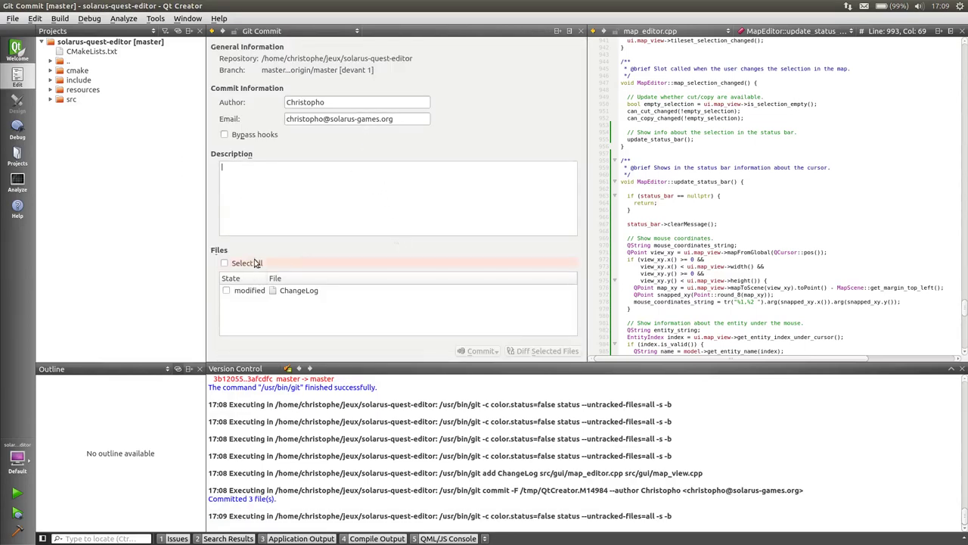
{"action": "left_click", "coordinate": [243, 263]}
{"action": "left_click", "coordinate": [346, 211]}
{"action": "type", "text": "Updat"}
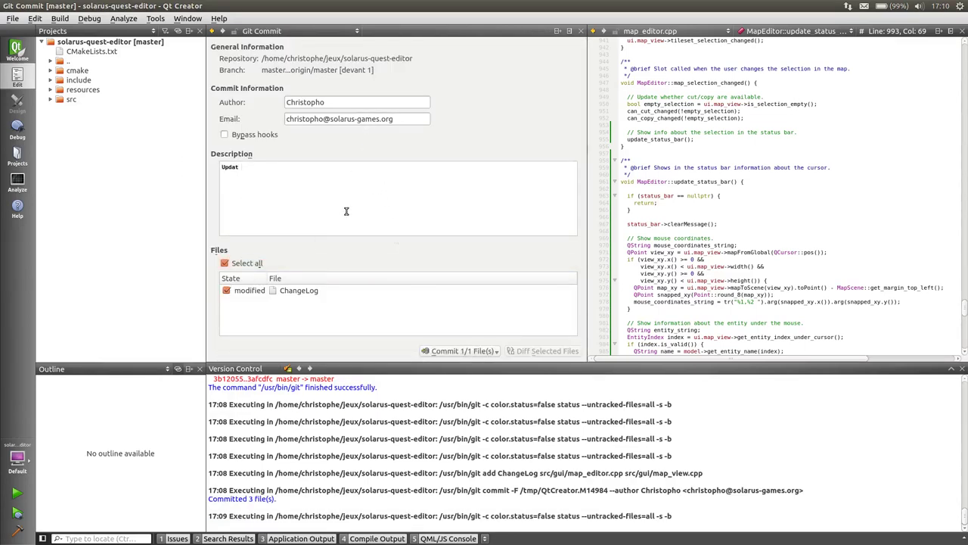
{"action": "type", "text": "e changelog about"}
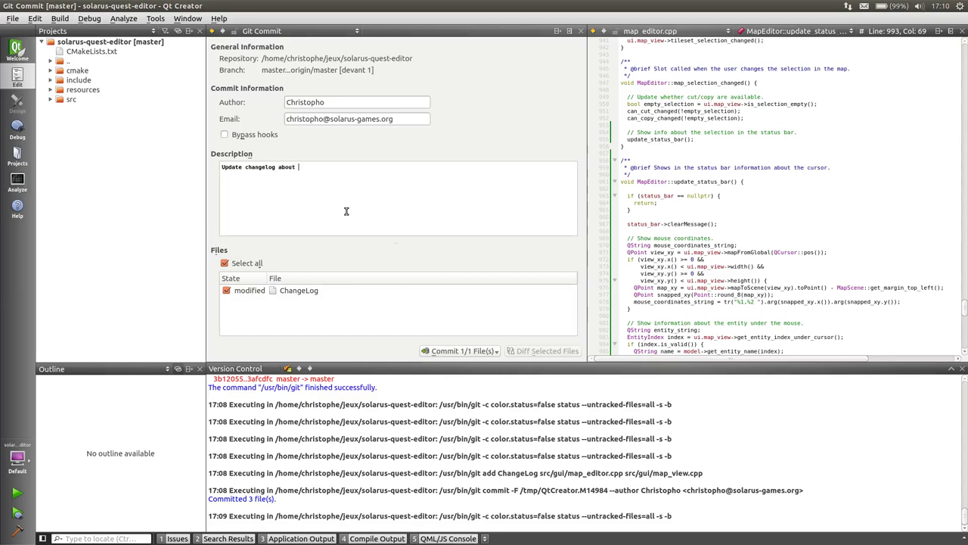
{"action": "type", "text": "dialg"}
{"action": "left_click", "coordinate": [460, 351]}
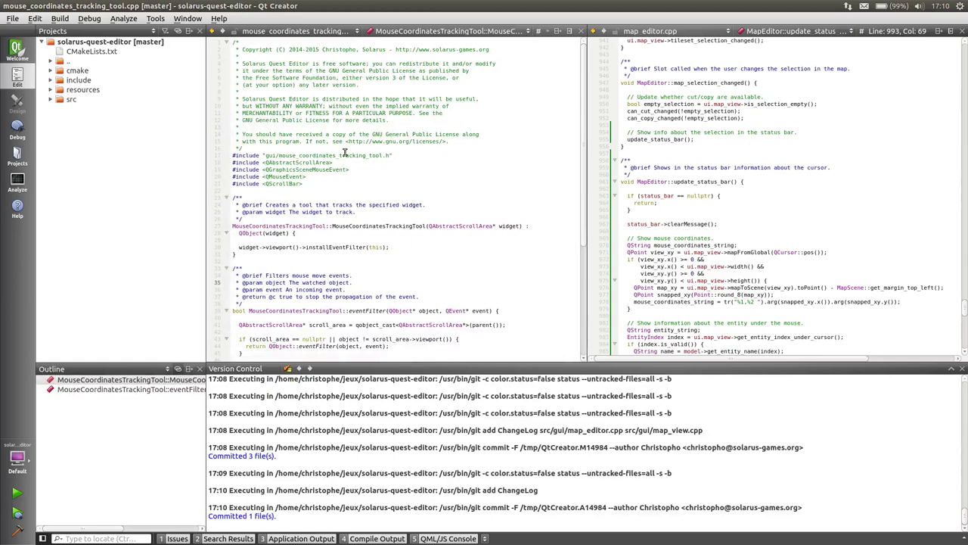
Push the commit to the remote repository and run the quest editor with Ctrl+R
{"action": "left_click", "coordinate": [156, 18]}
{"action": "mouse_move", "coordinate": [162, 88]}
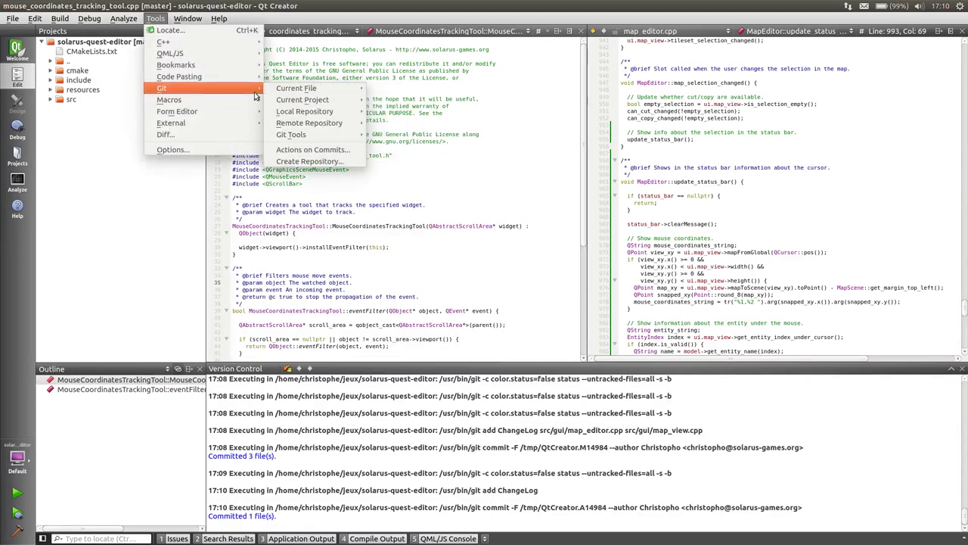
{"action": "mouse_move", "coordinate": [309, 122]}
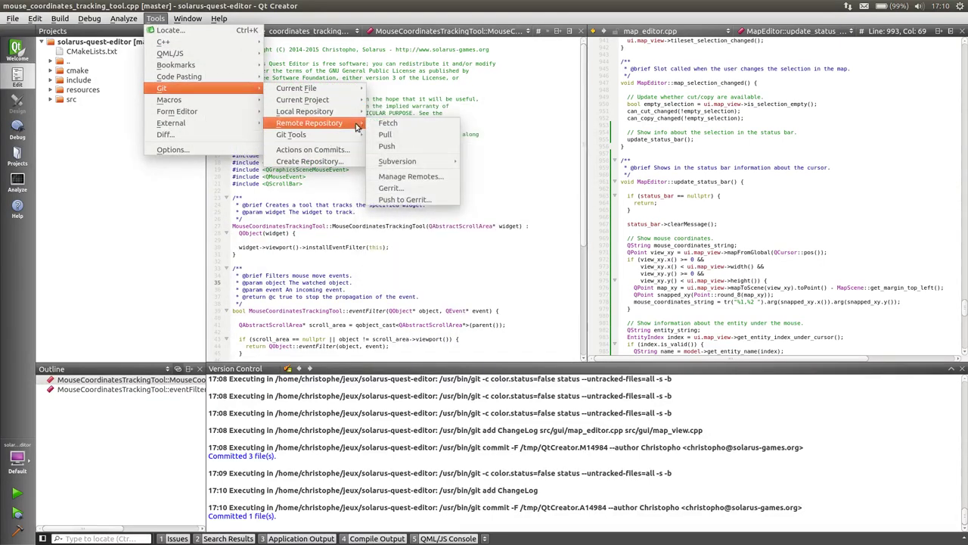
{"action": "left_click", "coordinate": [386, 146]}
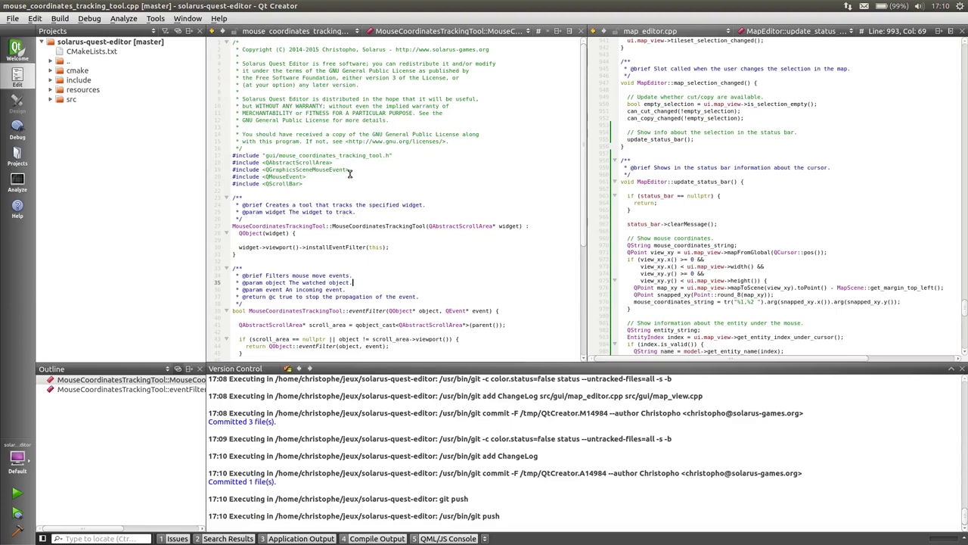
{"action": "key", "text": "ctrl+r"}
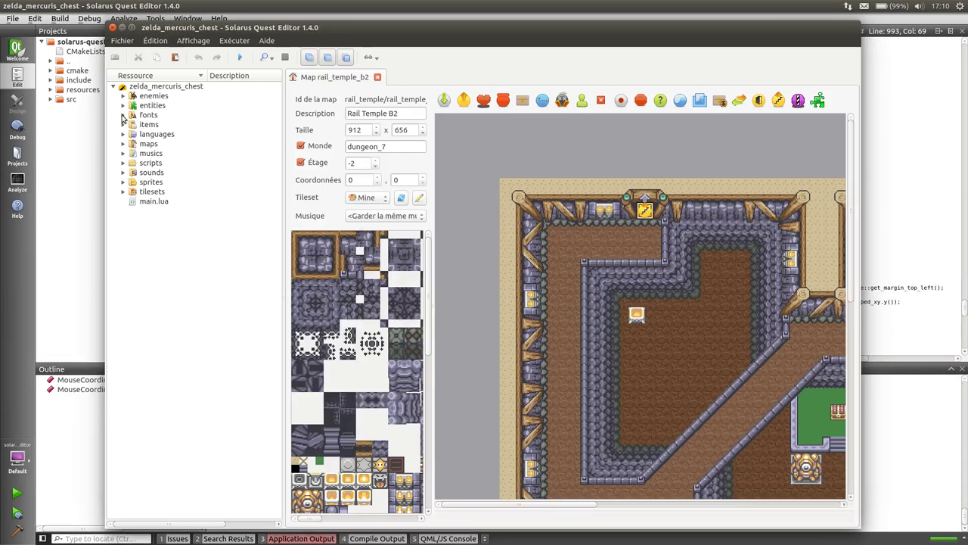
Load the zsdx quest from the jeux folder and expand its languages folder
{"action": "left_click", "coordinate": [122, 40]}
{"action": "left_click", "coordinate": [136, 64]}
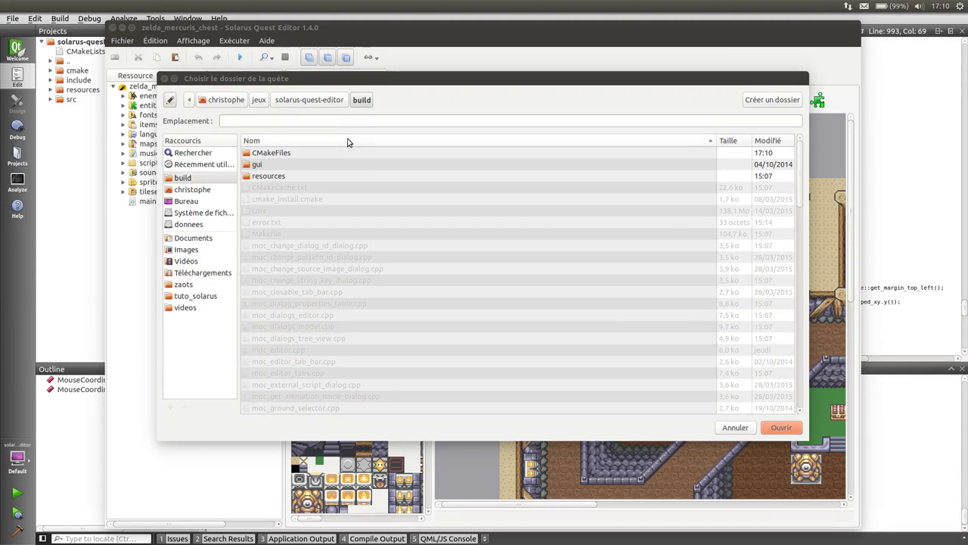
{"action": "left_click", "coordinate": [293, 101]}
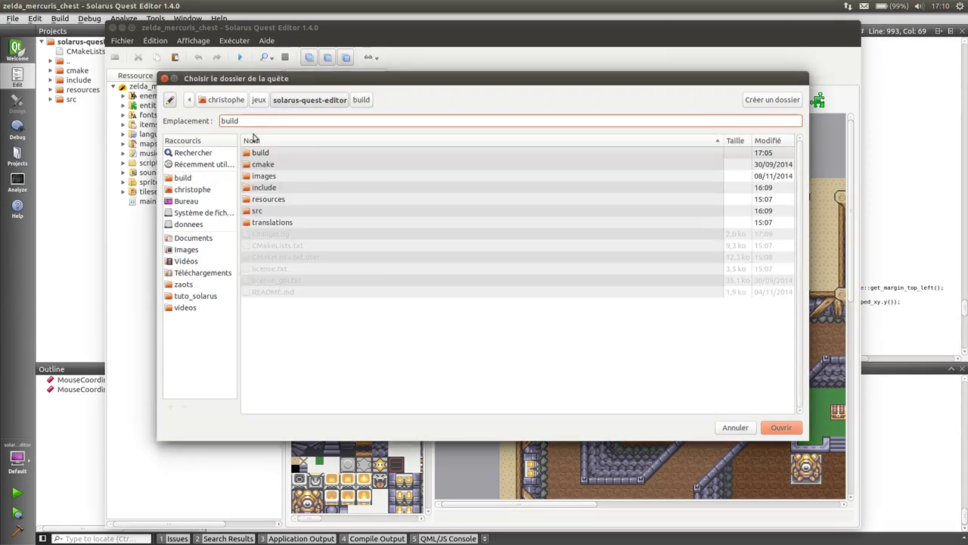
{"action": "left_click", "coordinate": [257, 103]}
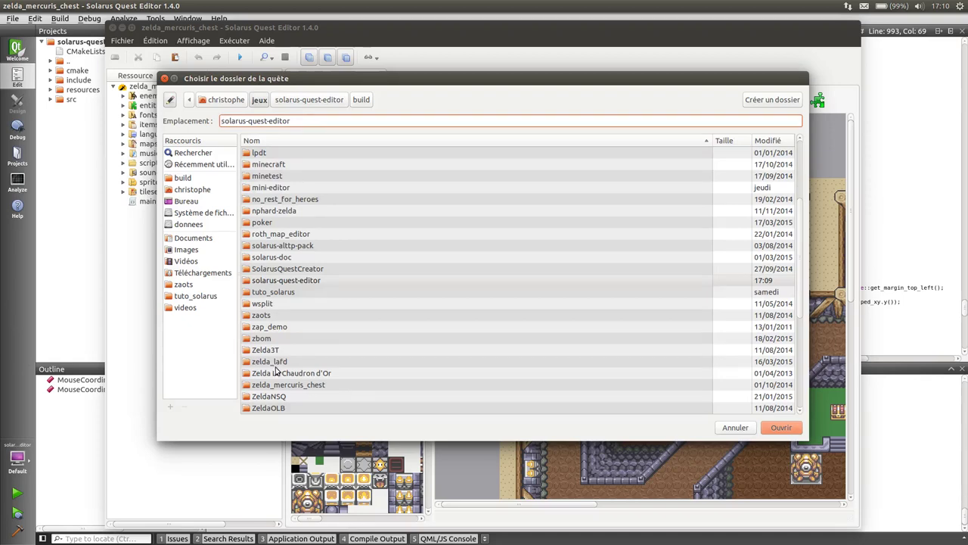
{"action": "scroll", "coordinate": [284, 323], "scroll_direction": "down", "scroll_amount": 3}
{"action": "scroll", "coordinate": [284, 324], "scroll_direction": "down", "scroll_amount": 4}
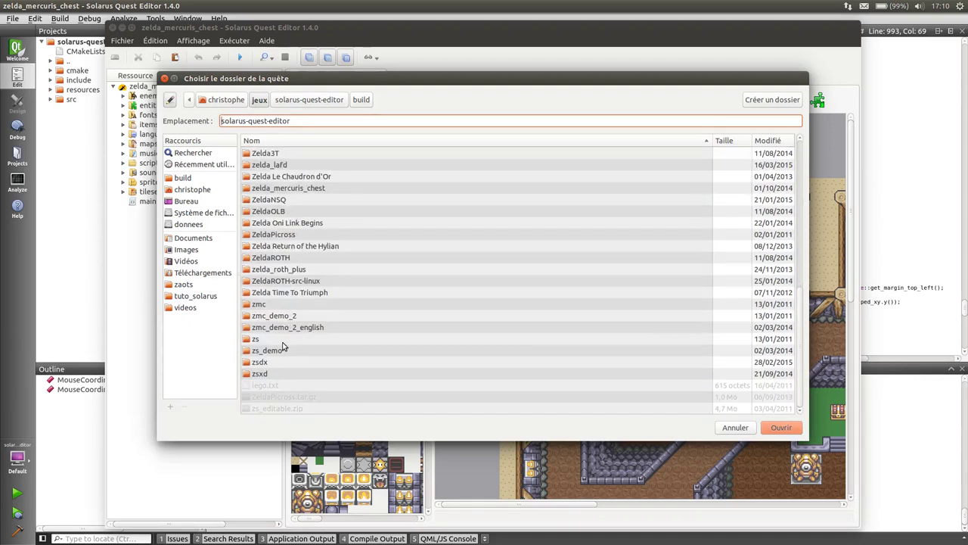
{"action": "double_click", "coordinate": [280, 363]}
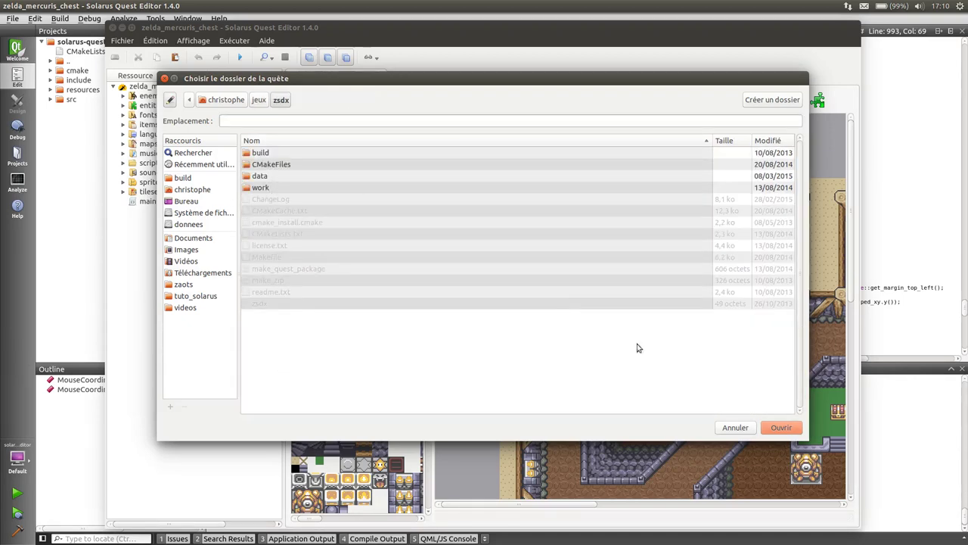
{"action": "left_click", "coordinate": [781, 428]}
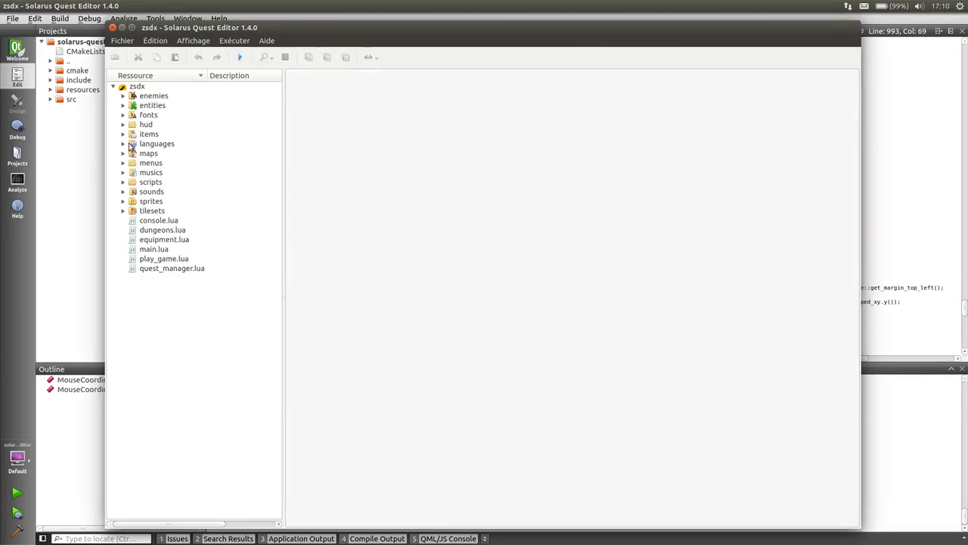
{"action": "left_click", "coordinate": [129, 145]}
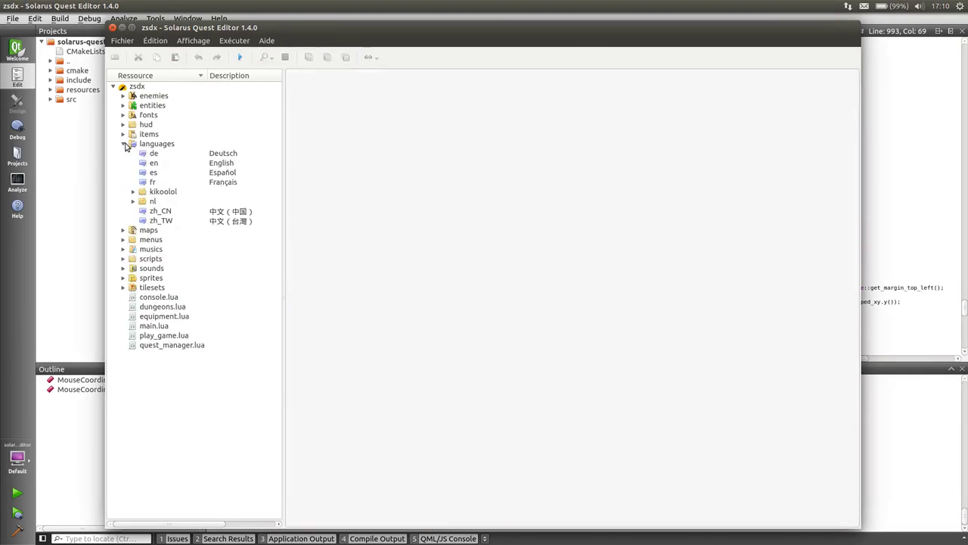
Open the French strings and expand the inventory, map, options, save_dialog and title_screen groups
{"action": "right_click", "coordinate": [154, 181]}
{"action": "left_click", "coordinate": [235, 196]}
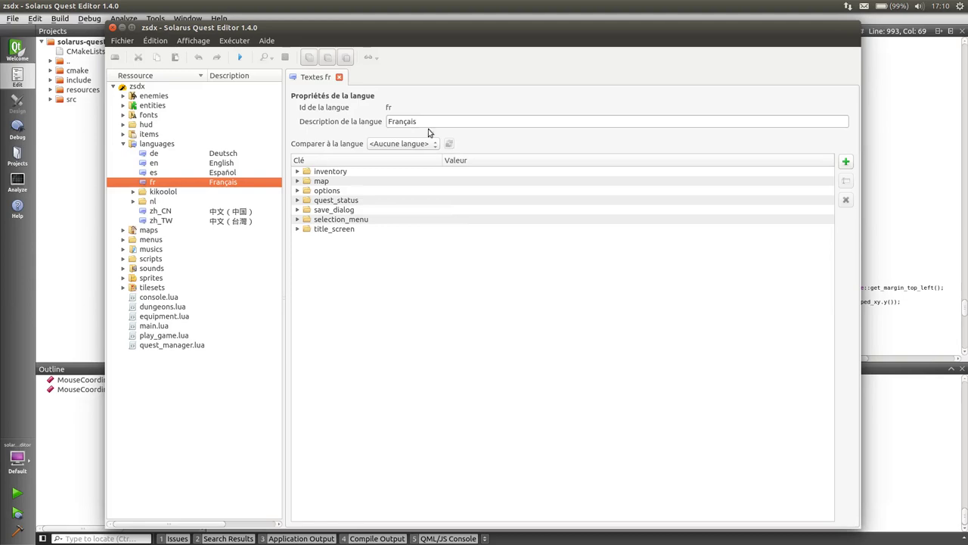
{"action": "left_click", "coordinate": [297, 229]}
{"action": "left_click", "coordinate": [296, 209]}
{"action": "left_click", "coordinate": [298, 190]}
{"action": "left_click", "coordinate": [298, 180]}
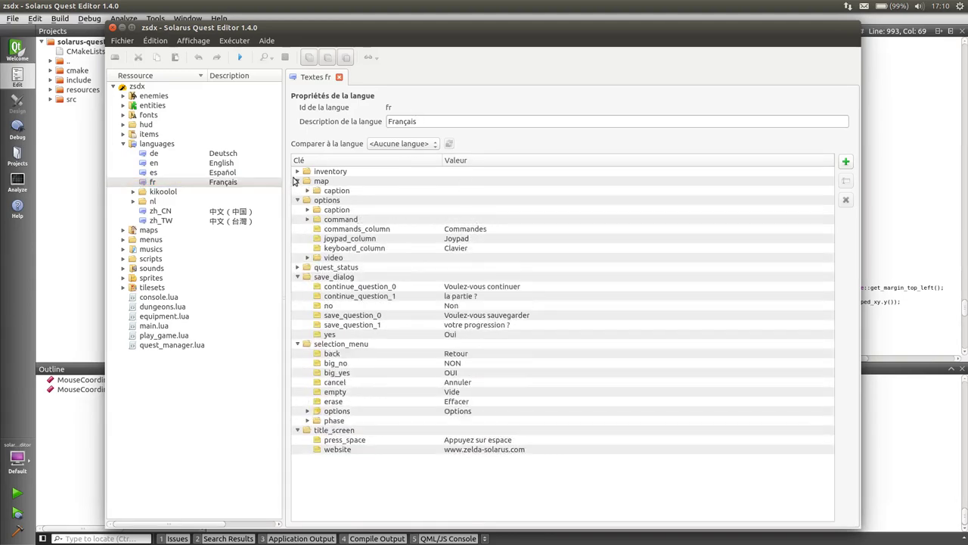
{"action": "left_click", "coordinate": [297, 171]}
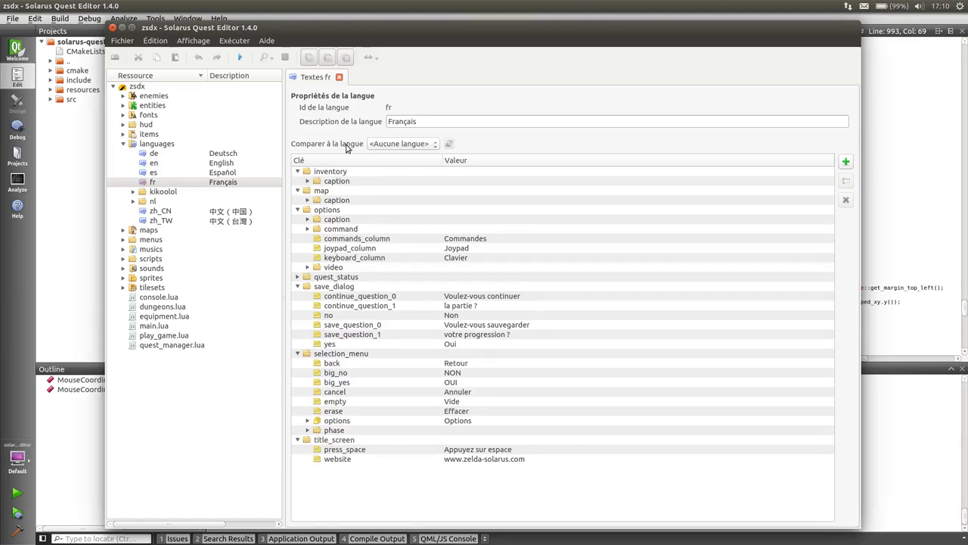
{"action": "left_click", "coordinate": [373, 144]}
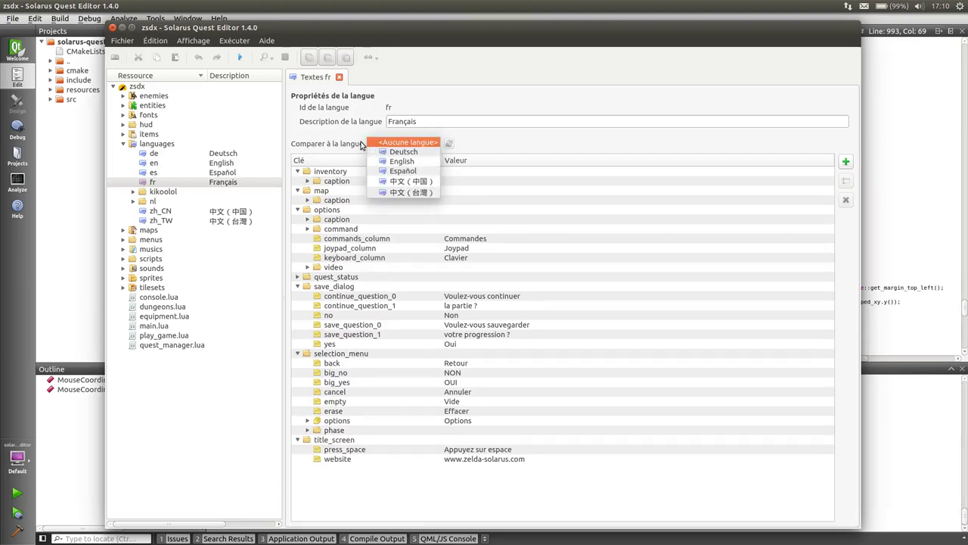
{"action": "left_click", "coordinate": [323, 140]}
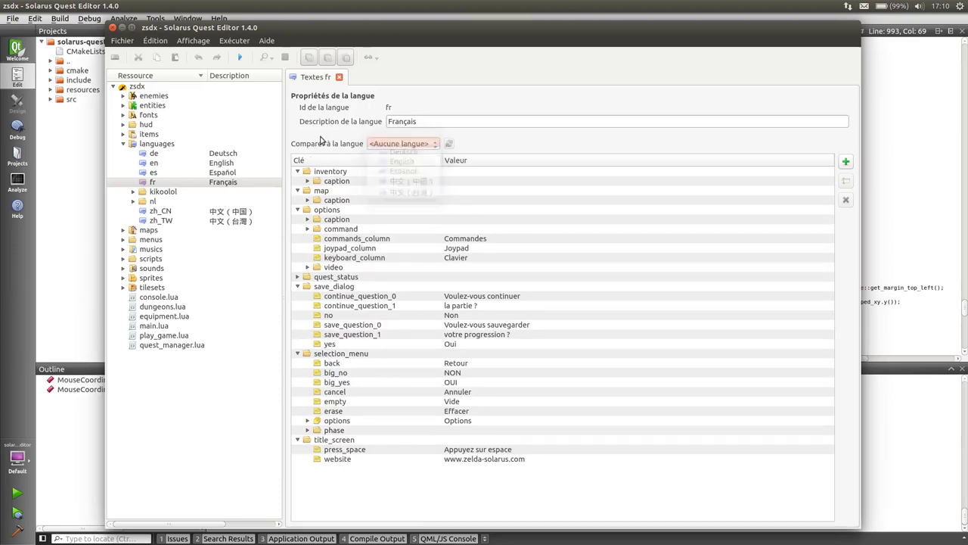
Add the nl folder as the Nederlands language and compare its dialogs with French
{"action": "right_click", "coordinate": [163, 185]}
{"action": "left_click", "coordinate": [169, 175]}
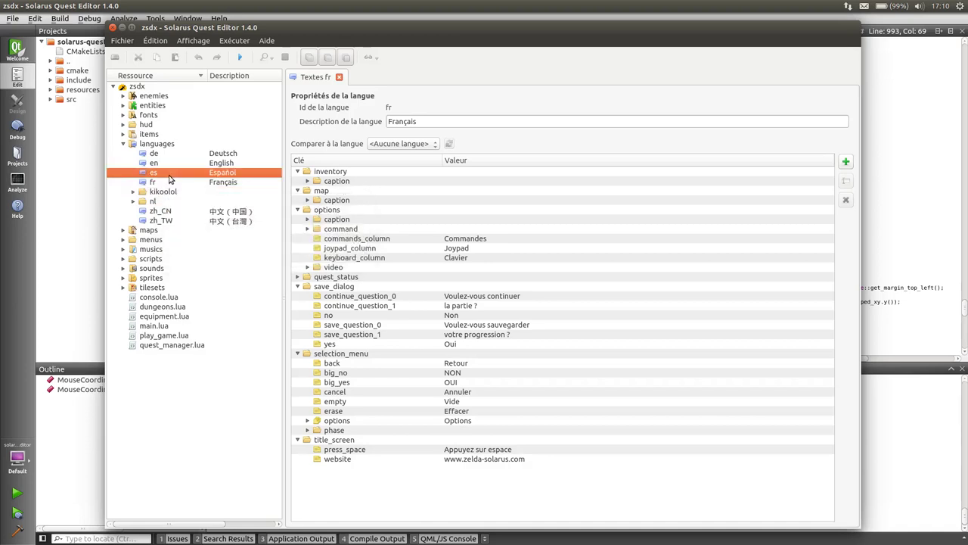
{"action": "left_click", "coordinate": [133, 202]}
{"action": "left_click", "coordinate": [134, 201]}
{"action": "left_click", "coordinate": [148, 202]}
{"action": "right_click", "coordinate": [153, 202]}
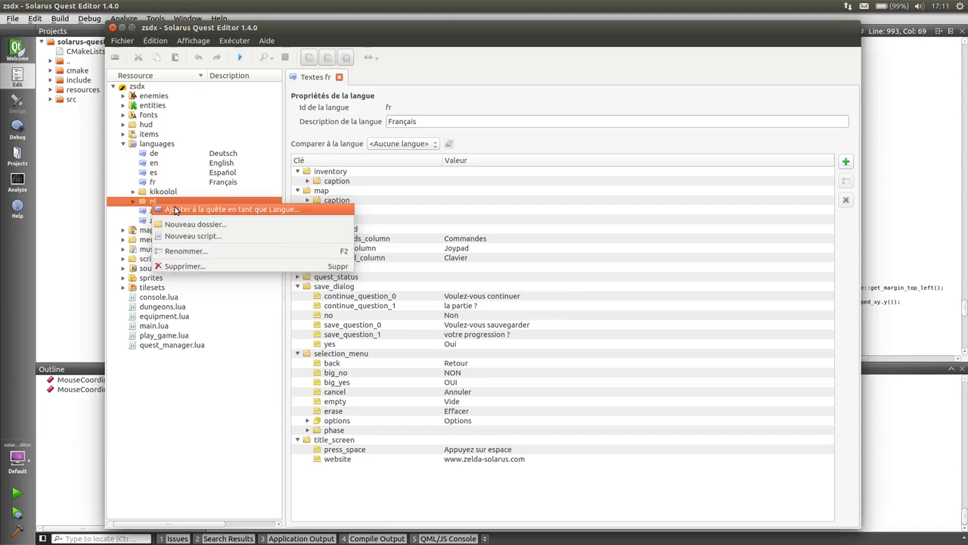
{"action": "left_click", "coordinate": [175, 210]}
{"action": "left_click", "coordinate": [529, 276]}
{"action": "type", "text": "Nederlan"}
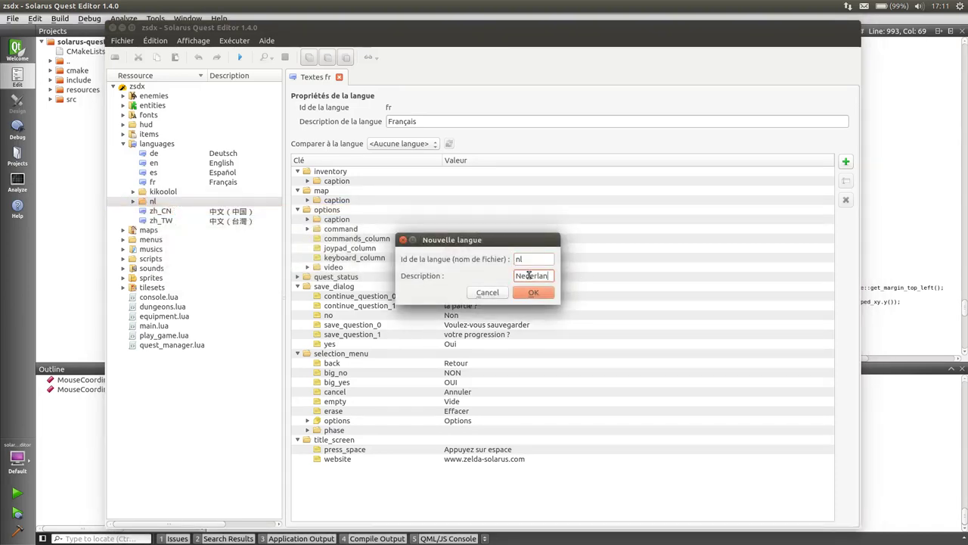
{"action": "type", "text": "ds"}
{"action": "key", "text": "Return"}
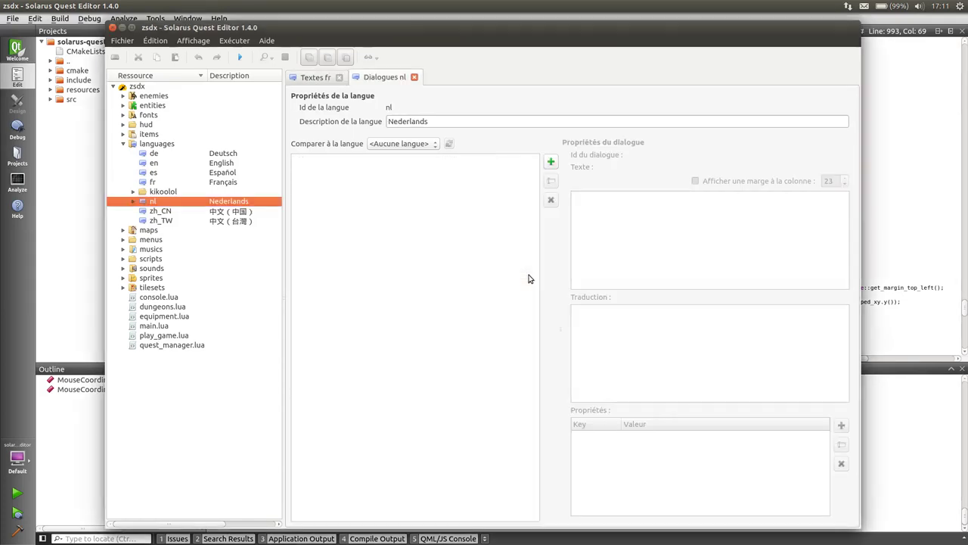
{"action": "left_click", "coordinate": [417, 144]}
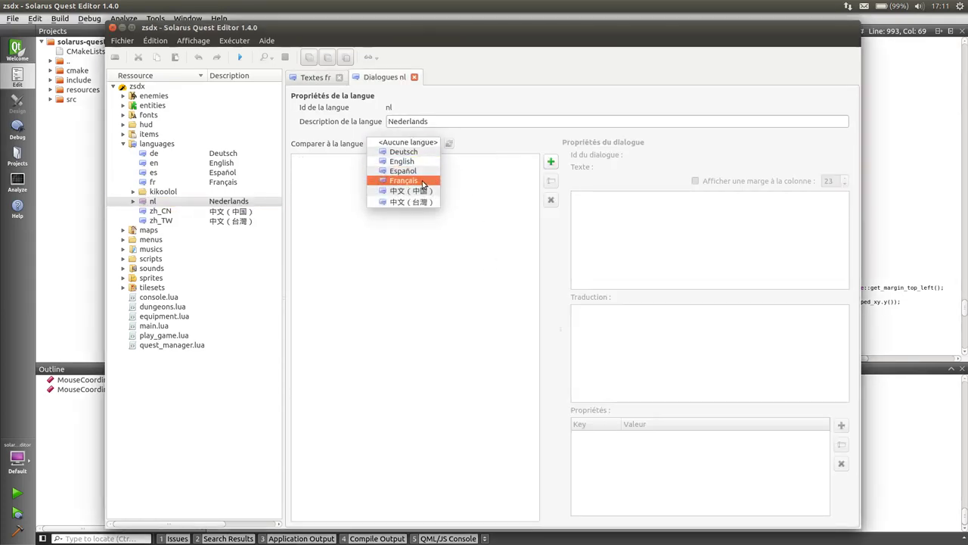
{"action": "left_click", "coordinate": [423, 184]}
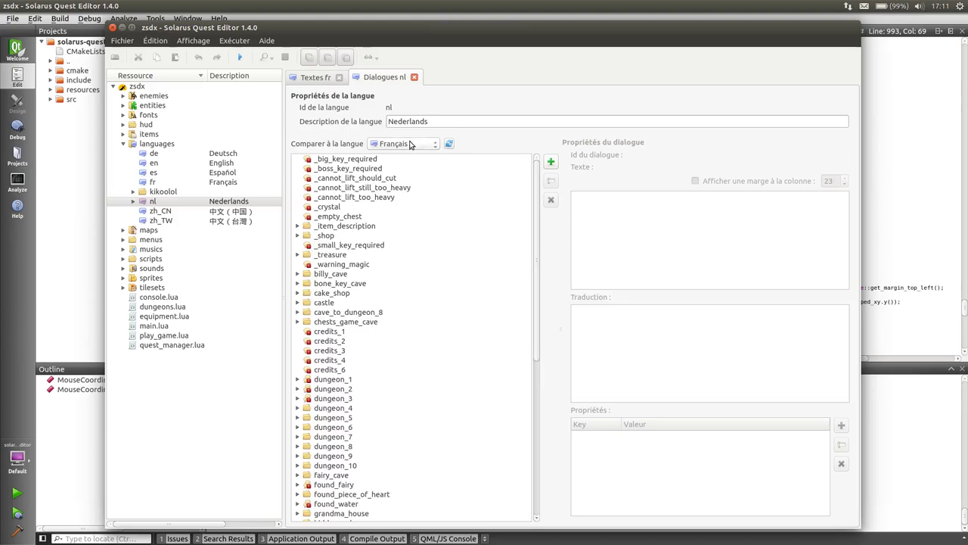
Switch comparison to English and browse dialogues from _big_key_required to _small_key_required
{"action": "scroll", "coordinate": [426, 295], "scroll_direction": "down", "scroll_amount": 7}
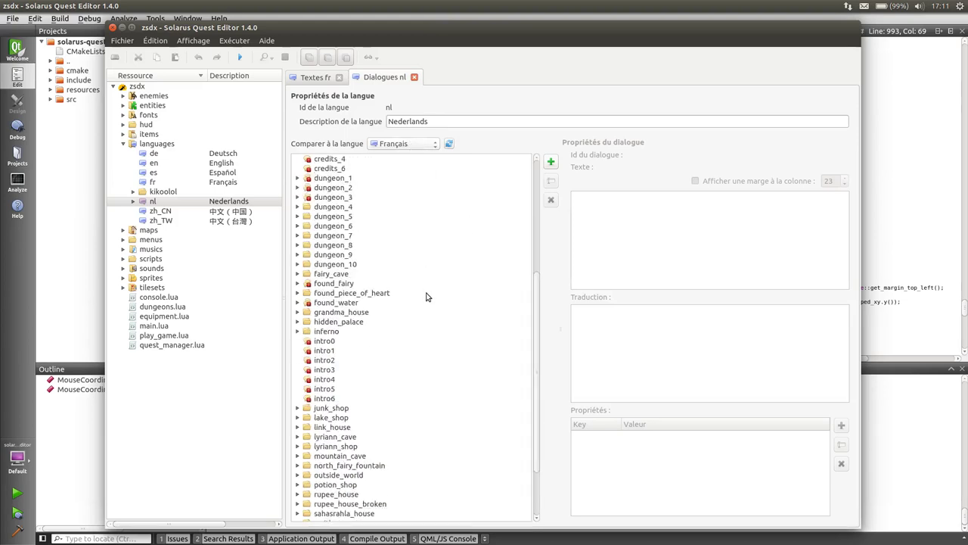
{"action": "scroll", "coordinate": [393, 242], "scroll_direction": "up", "scroll_amount": 7}
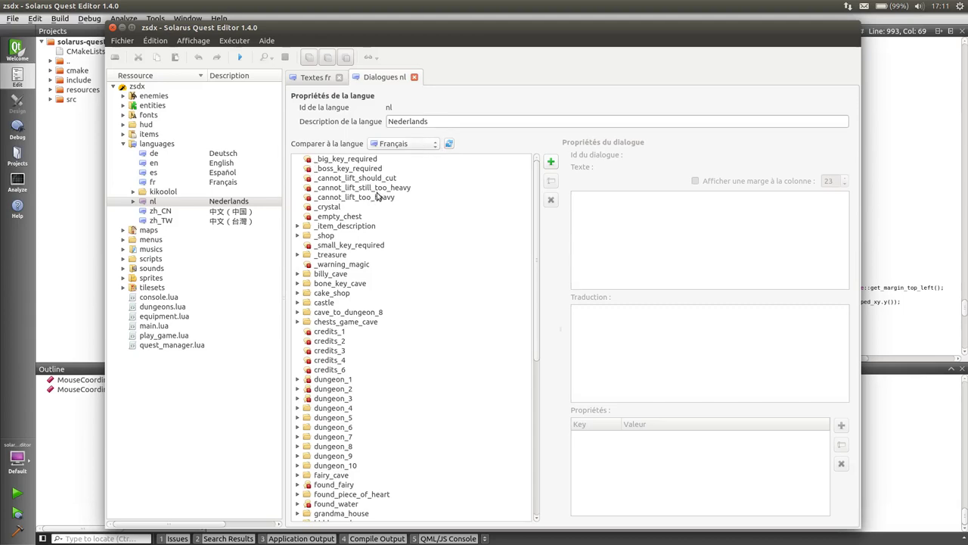
{"action": "left_click", "coordinate": [409, 145]}
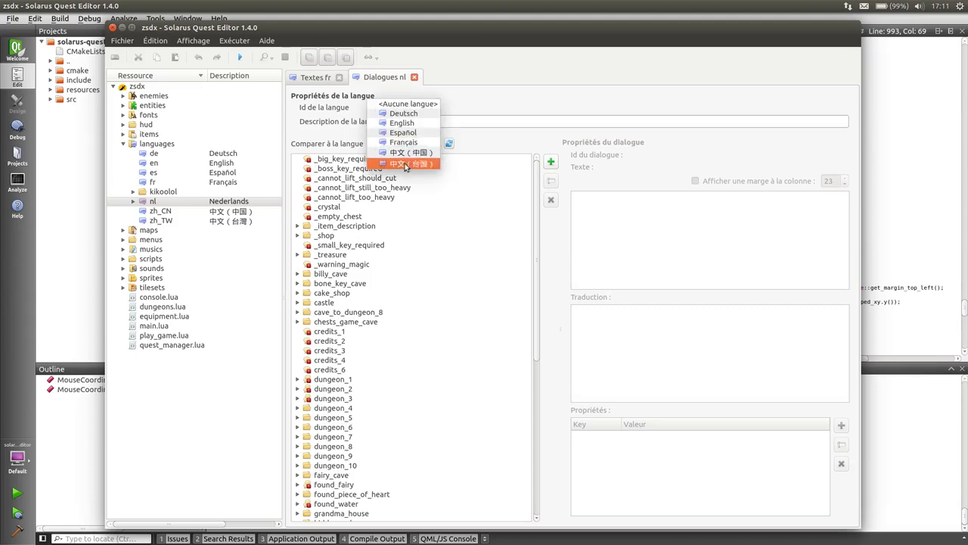
{"action": "left_click", "coordinate": [407, 125]}
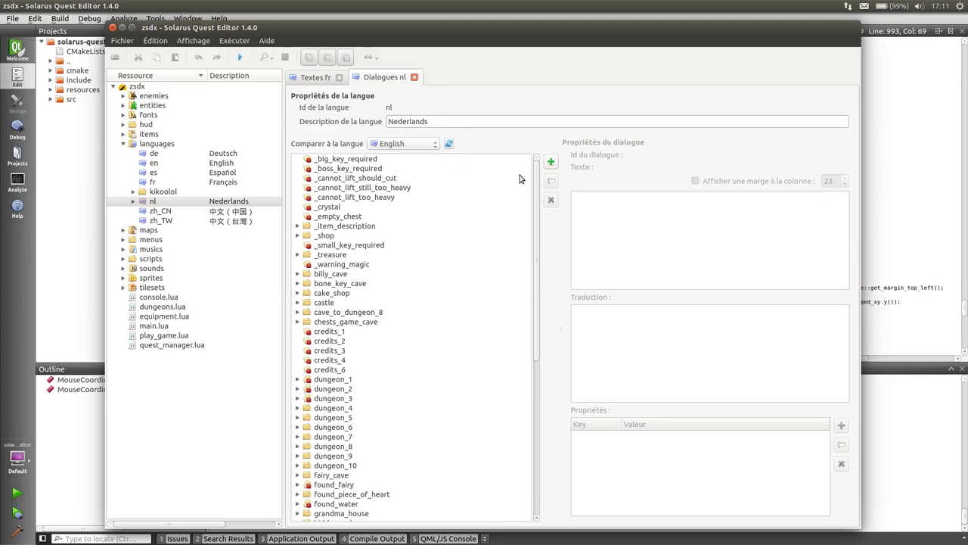
{"action": "left_click", "coordinate": [392, 160]}
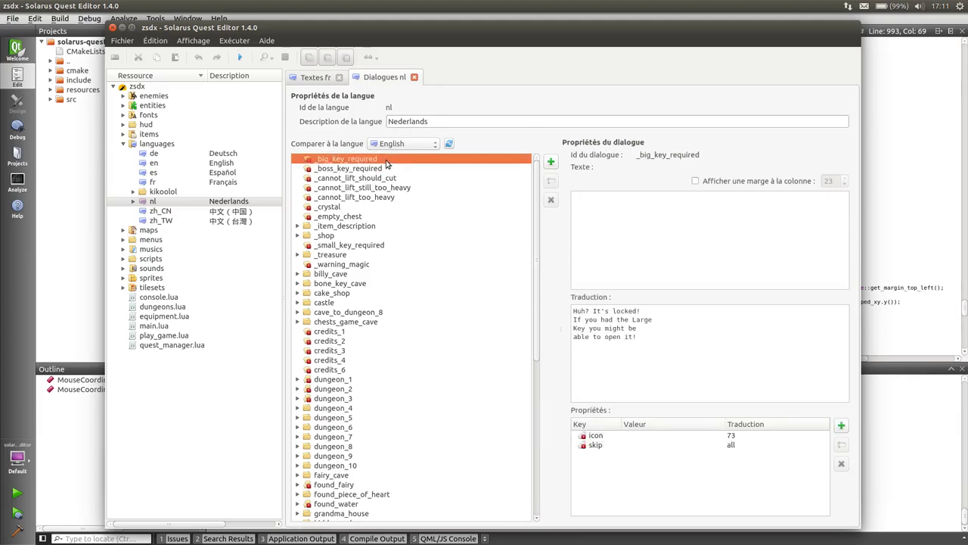
{"action": "left_click_drag", "start_coordinate": [387, 163], "coordinate": [399, 115]}
{"action": "left_click", "coordinate": [692, 221]}
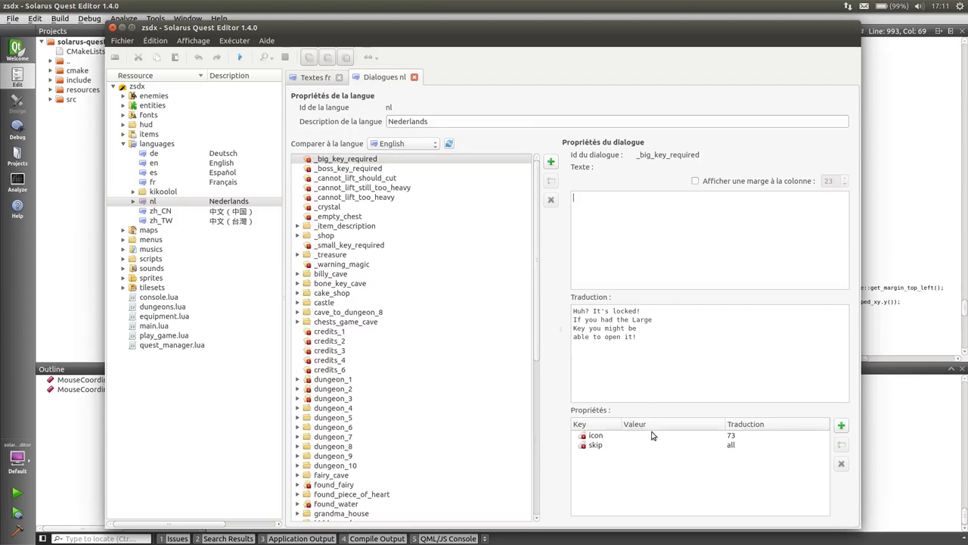
{"action": "left_click_drag", "start_coordinate": [381, 160], "coordinate": [378, 188]}
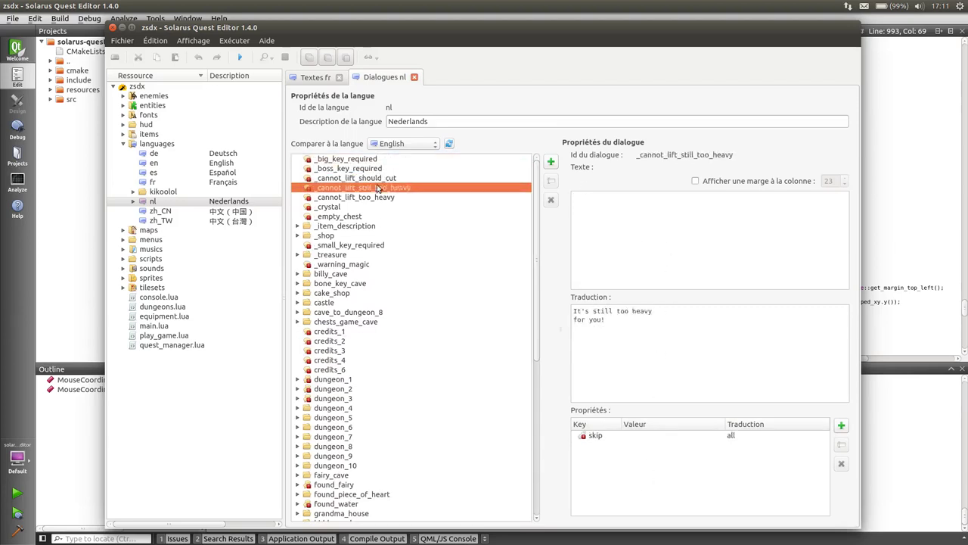
{"action": "mouse_move", "coordinate": [378, 189]}
{"action": "left_mouse_down"}
{"action": "mouse_move", "coordinate": [366, 417]}
{"action": "mouse_move", "coordinate": [382, 268]}
{"action": "mouse_move", "coordinate": [358, 211]}
{"action": "mouse_move", "coordinate": [361, 279]}
{"action": "mouse_move", "coordinate": [407, 277]}
{"action": "left_mouse_up"}
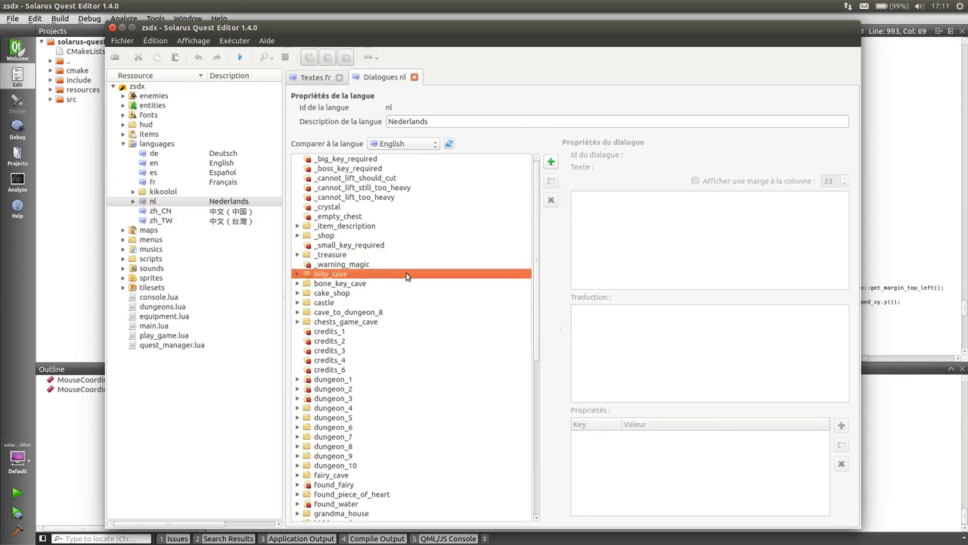
{"action": "left_click", "coordinate": [355, 248]}
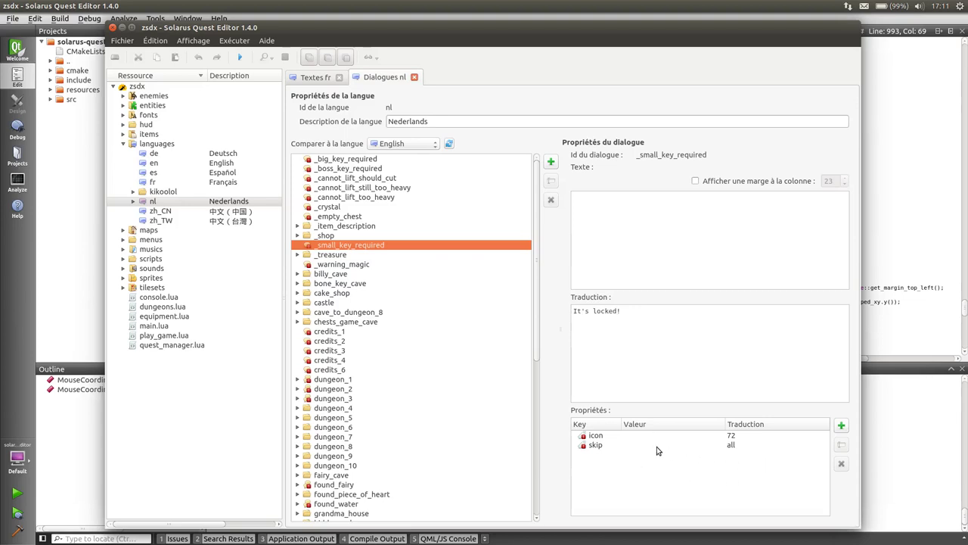
Inspect _small_key_required's icon and skip properties and set icon from its translation
{"action": "left_click", "coordinate": [646, 336]}
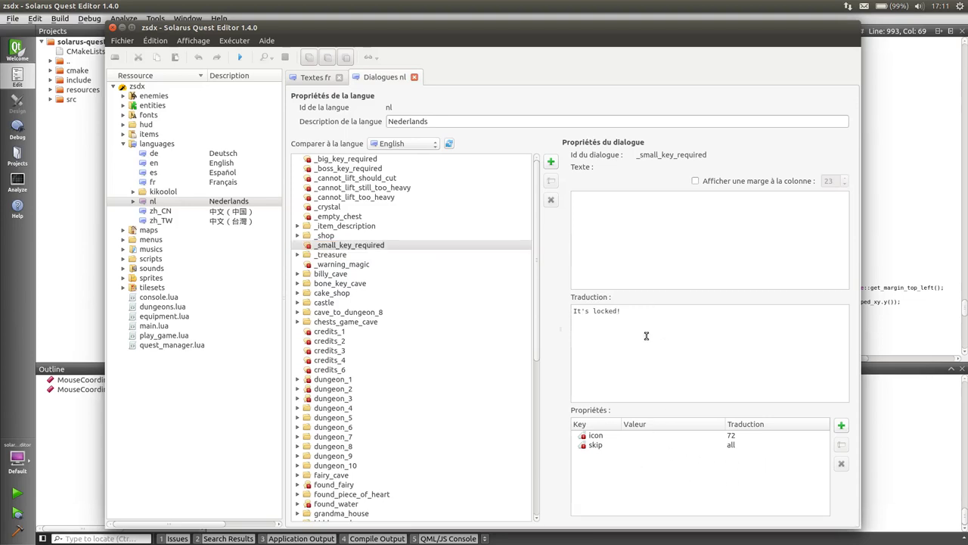
{"action": "left_click", "coordinate": [656, 438]}
{"action": "left_click", "coordinate": [655, 446]}
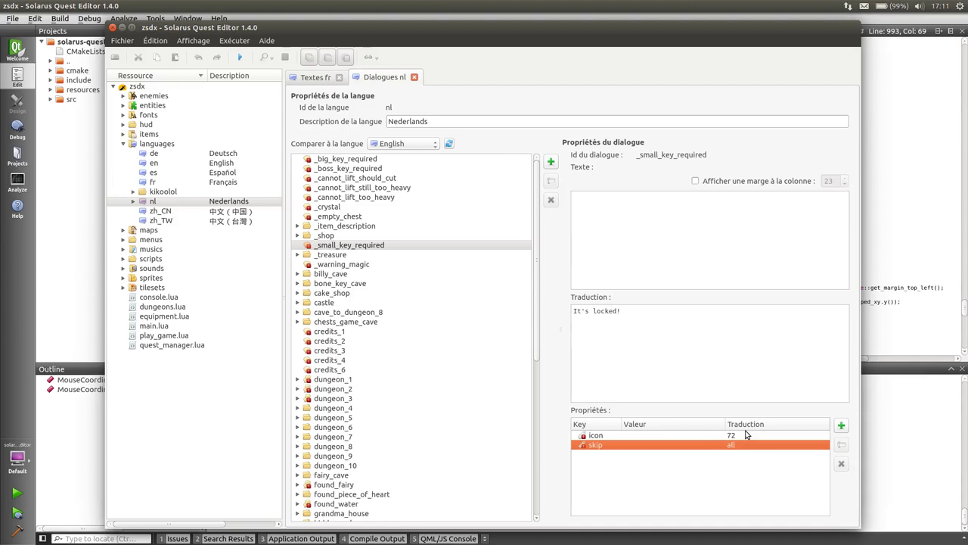
{"action": "left_click", "coordinate": [671, 436]}
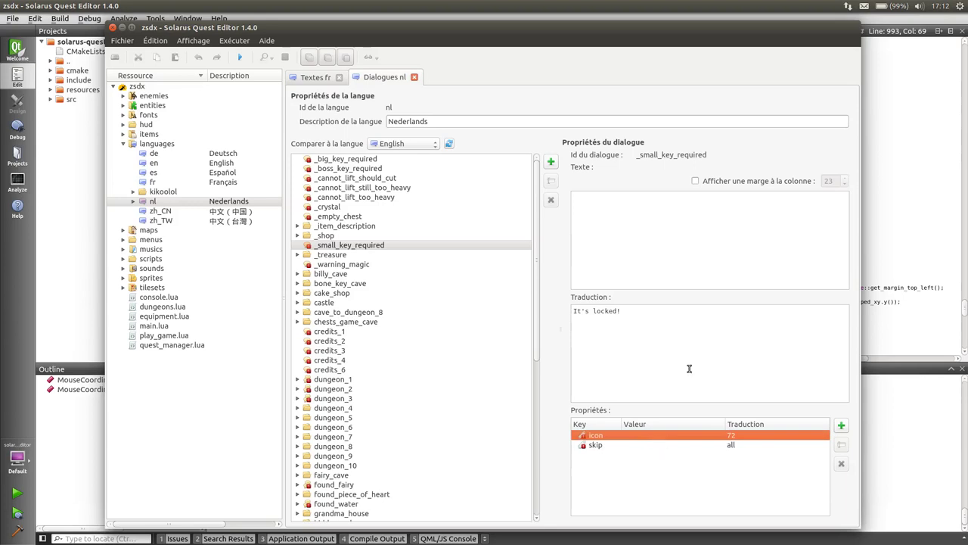
{"action": "right_click", "coordinate": [638, 436]}
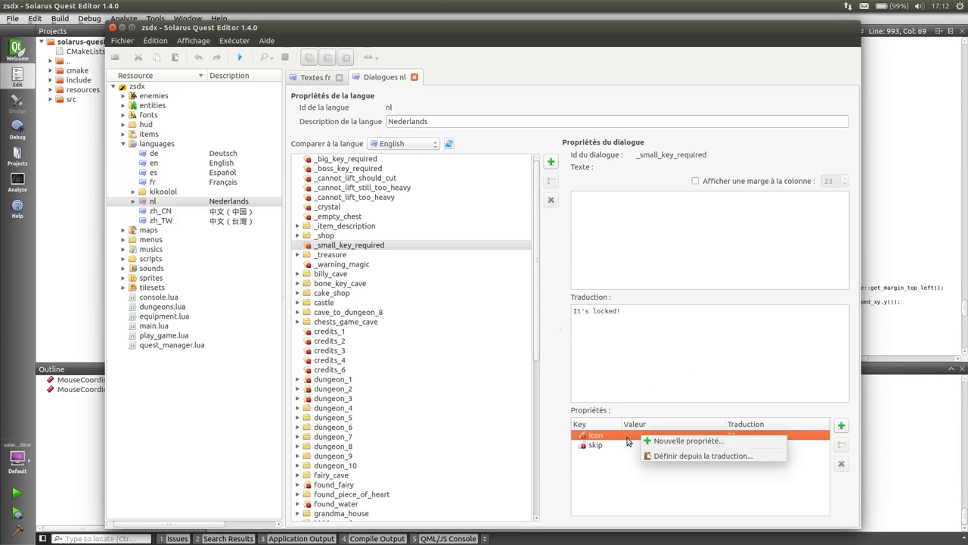
{"action": "left_click", "coordinate": [703, 455]}
{"action": "mouse_move", "coordinate": [522, 31]}
{"action": "left_mouse_down"}
{"action": "mouse_move", "coordinate": [555, 103]}
{"action": "mouse_move", "coordinate": [509, 47]}
{"action": "left_mouse_up"}
Set the icon property to 72 and skip to all from their translations
{"action": "left_click", "coordinate": [669, 451]}
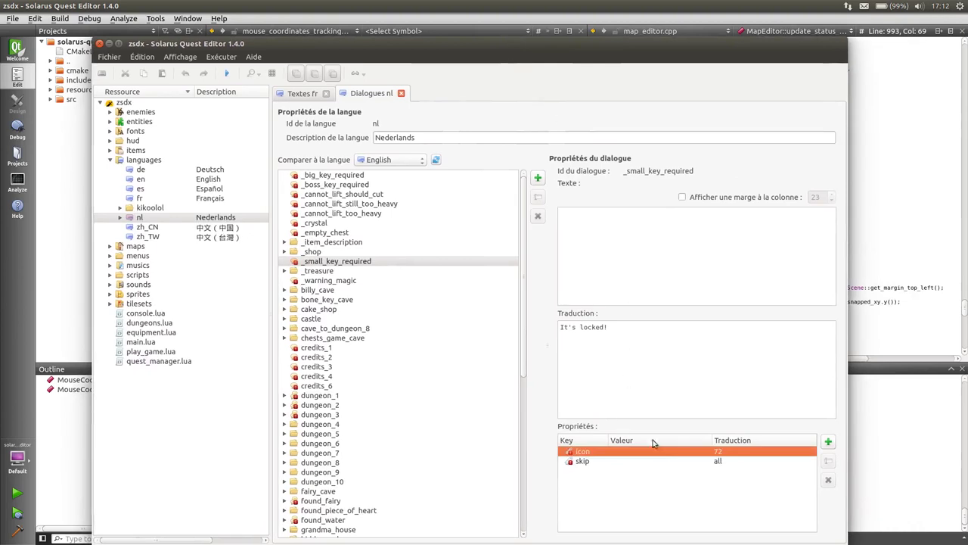
{"action": "right_click", "coordinate": [691, 456]}
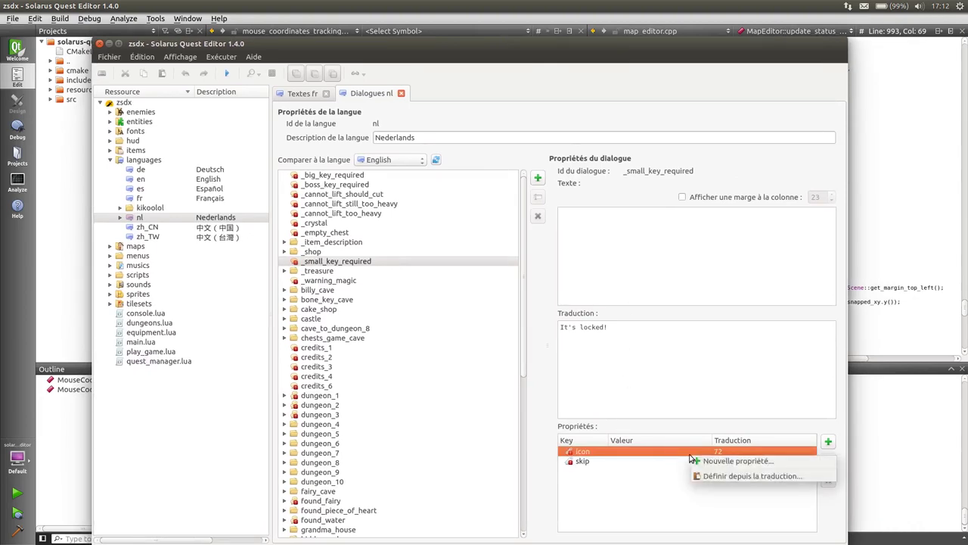
{"action": "left_click", "coordinate": [732, 478]}
{"action": "right_click", "coordinate": [733, 463]}
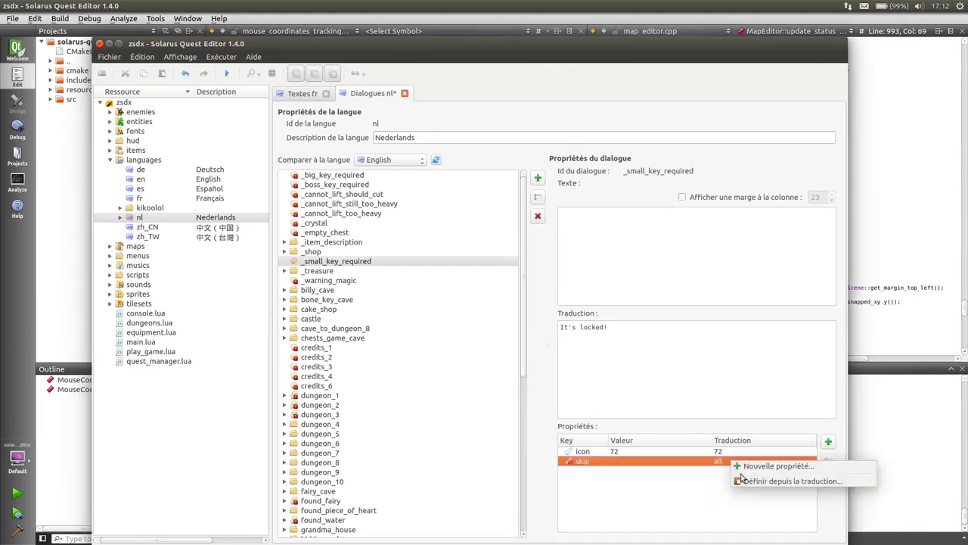
{"action": "left_click", "coordinate": [742, 479]}
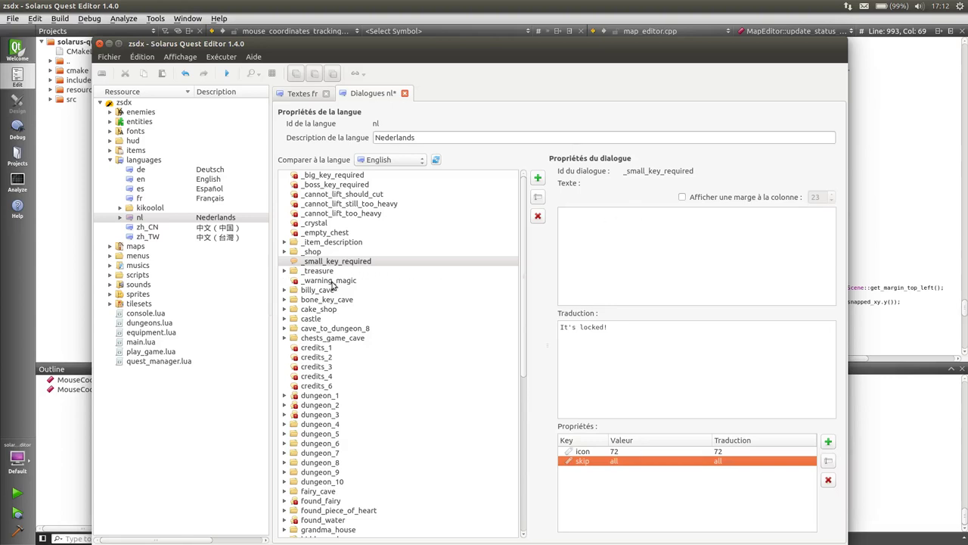
Glance at _cannot_lift_too_heavy, then recheck the _small_key_required dialogue and its text
{"action": "left_click", "coordinate": [621, 371]}
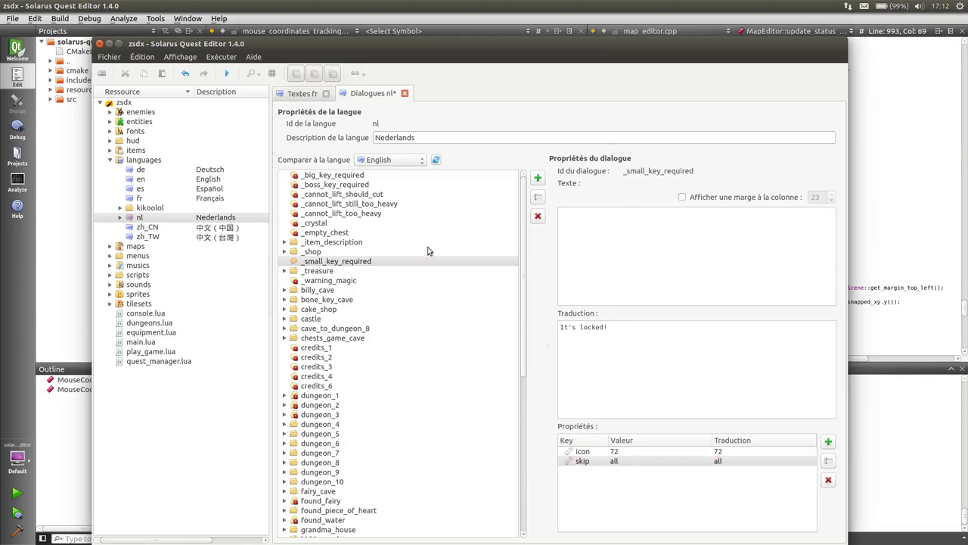
{"action": "left_click", "coordinate": [367, 212]}
{"action": "left_click", "coordinate": [348, 263]}
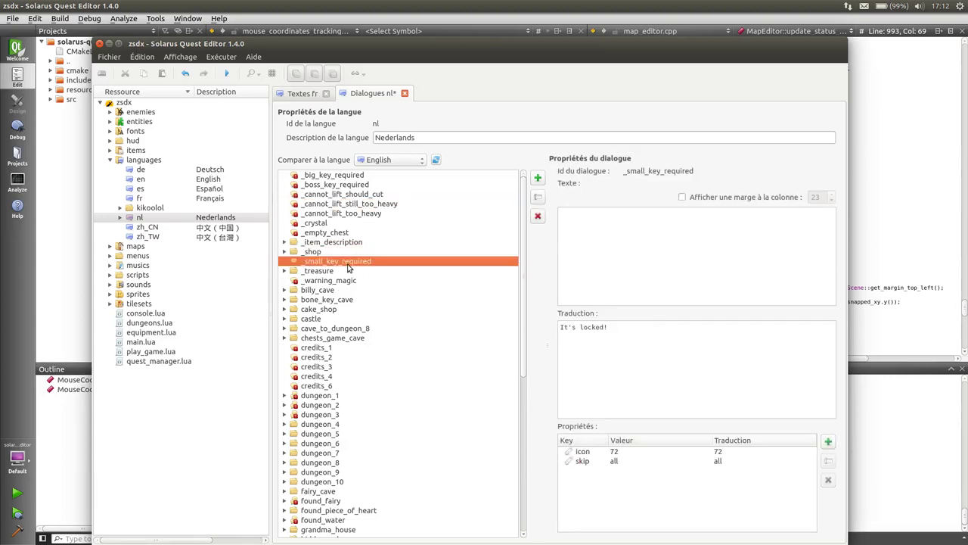
{"action": "left_click", "coordinate": [605, 462]}
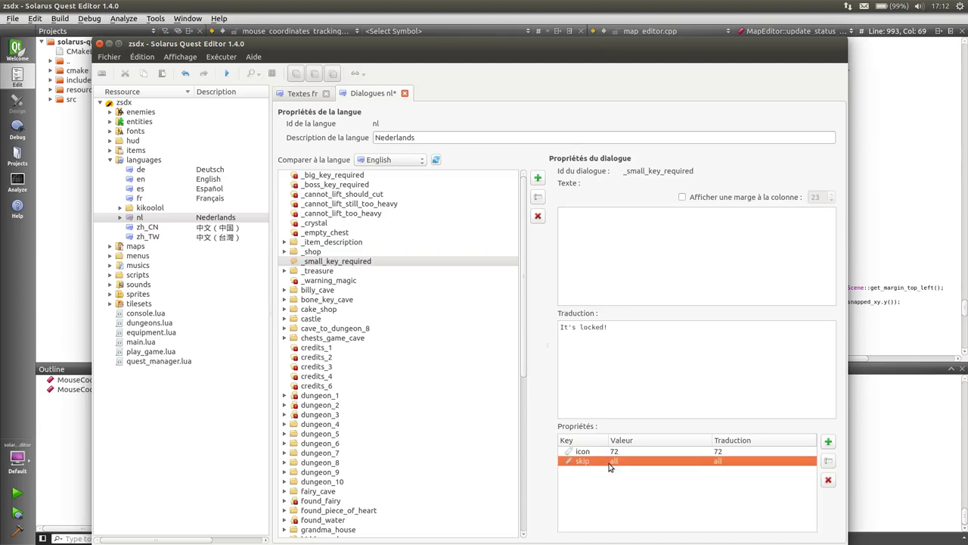
{"action": "left_click", "coordinate": [358, 263]}
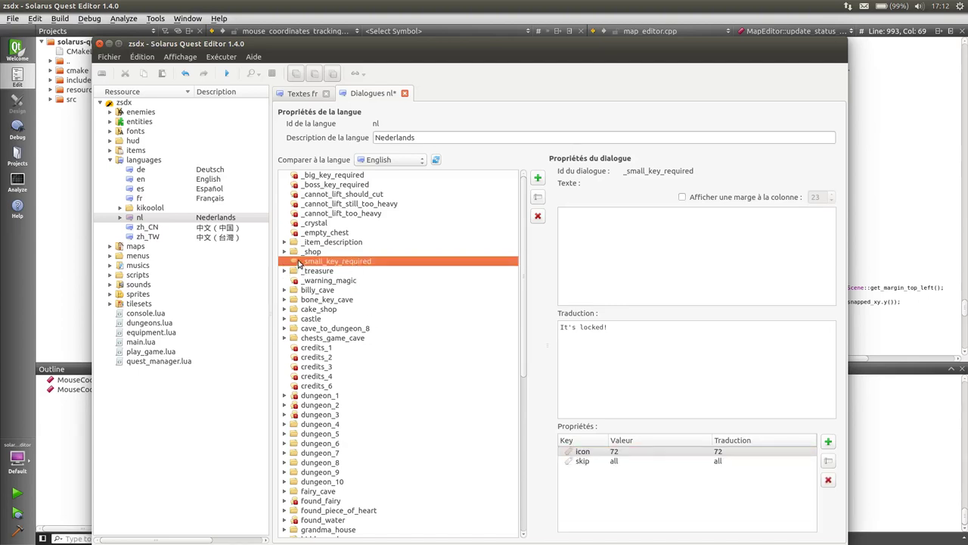
{"action": "left_click", "coordinate": [638, 288]}
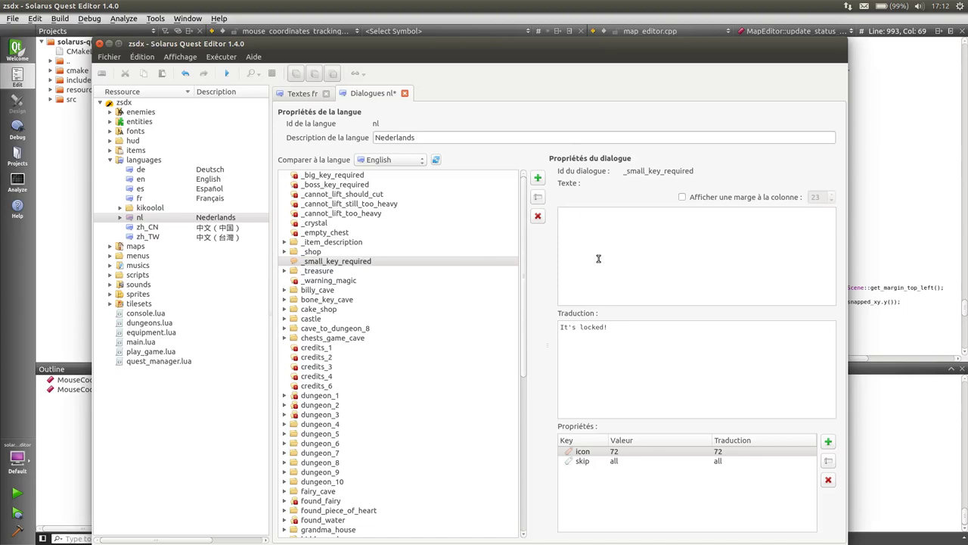
Open the _empty_chest dialogue and check the text editing actions available on it
{"action": "left_click", "coordinate": [344, 232]}
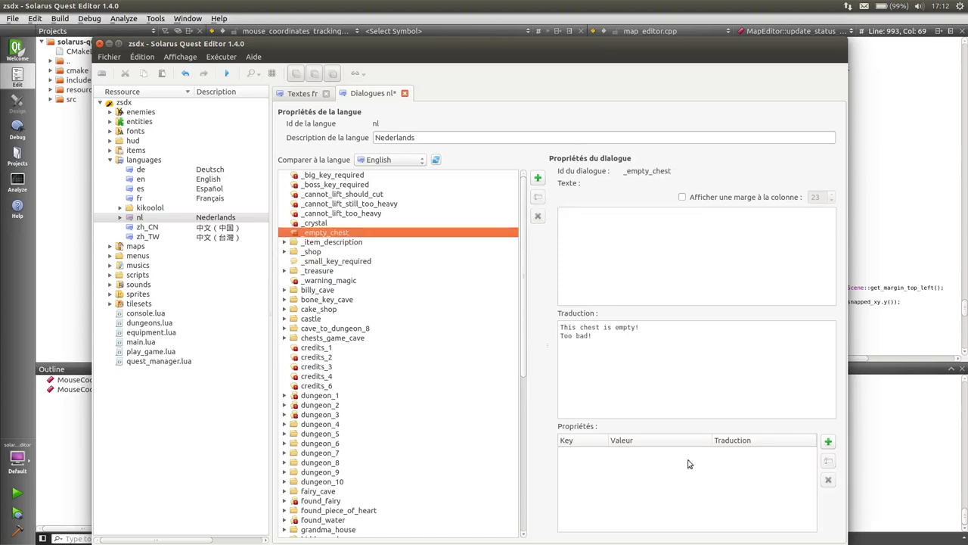
{"action": "right_click", "coordinate": [681, 228]}
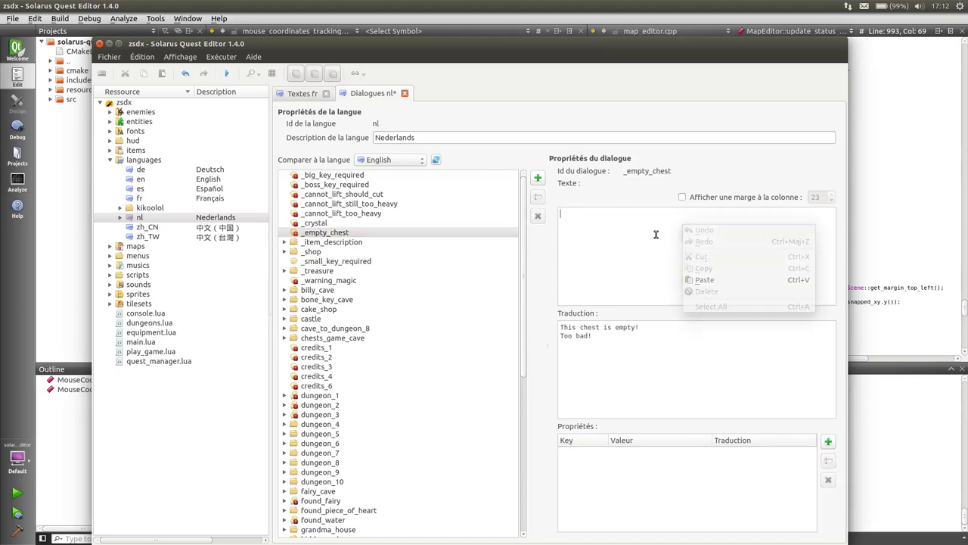
{"action": "right_click", "coordinate": [606, 248]}
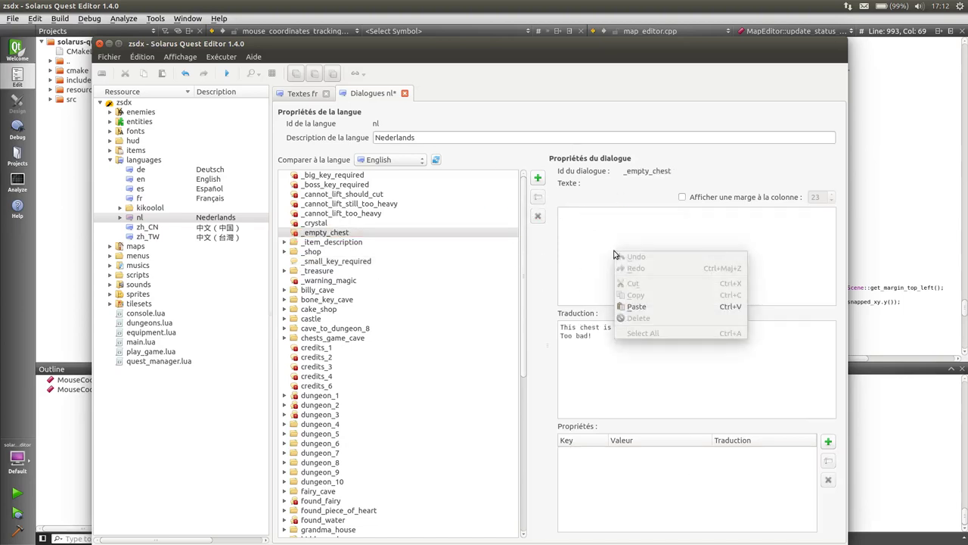
{"action": "left_click", "coordinate": [340, 223]}
{"action": "left_click", "coordinate": [346, 222]}
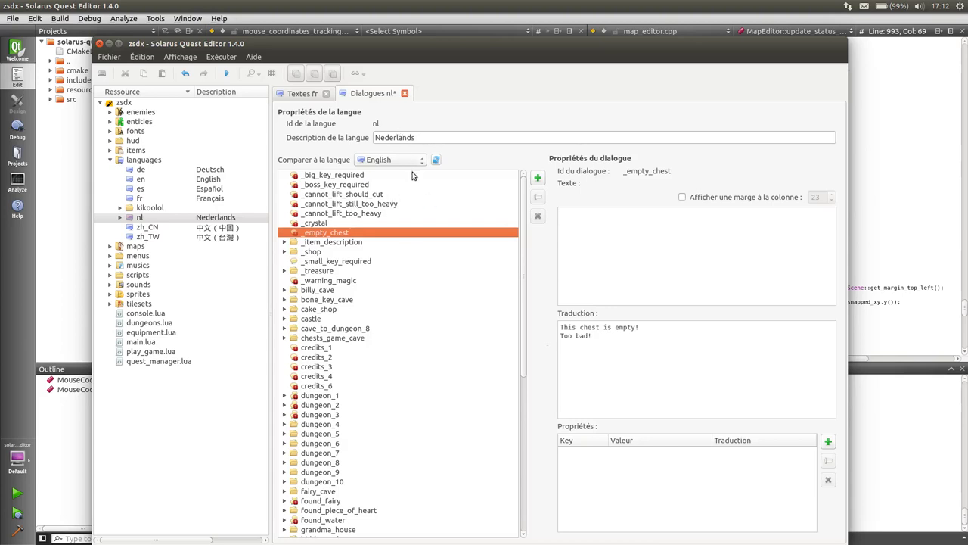
Expand the sahasrahla_house dialogue group and its beginning subfolder
{"action": "scroll", "coordinate": [430, 189], "scroll_direction": "down", "scroll_amount": 4}
{"action": "scroll", "coordinate": [393, 287], "scroll_direction": "down", "scroll_amount": 6}
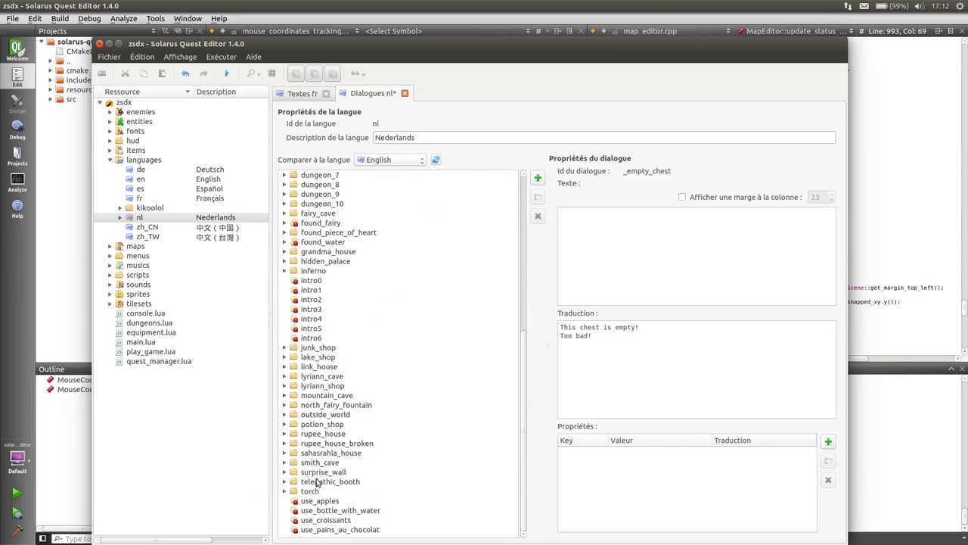
{"action": "left_click", "coordinate": [284, 492]}
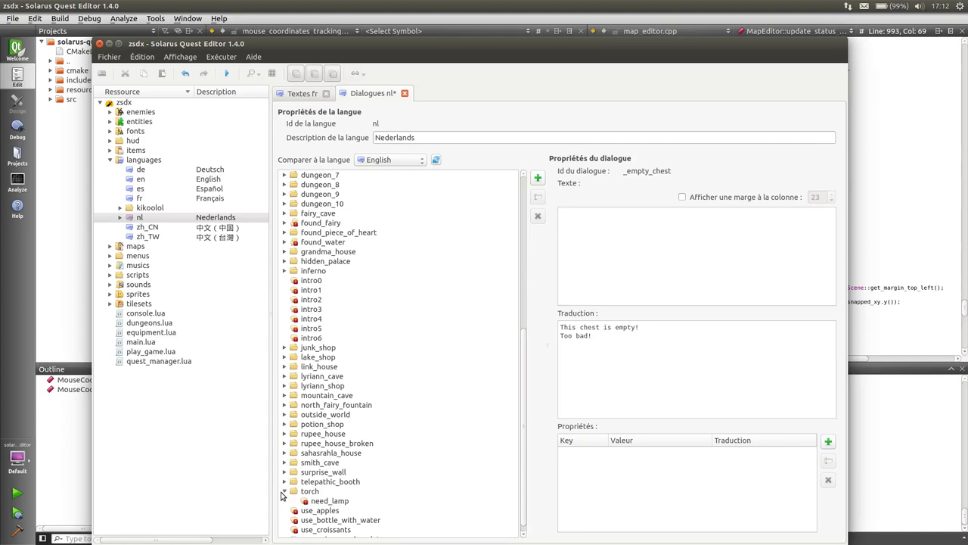
{"action": "left_click", "coordinate": [284, 481]}
{"action": "scroll", "coordinate": [293, 446], "scroll_direction": "down", "scroll_amount": 3}
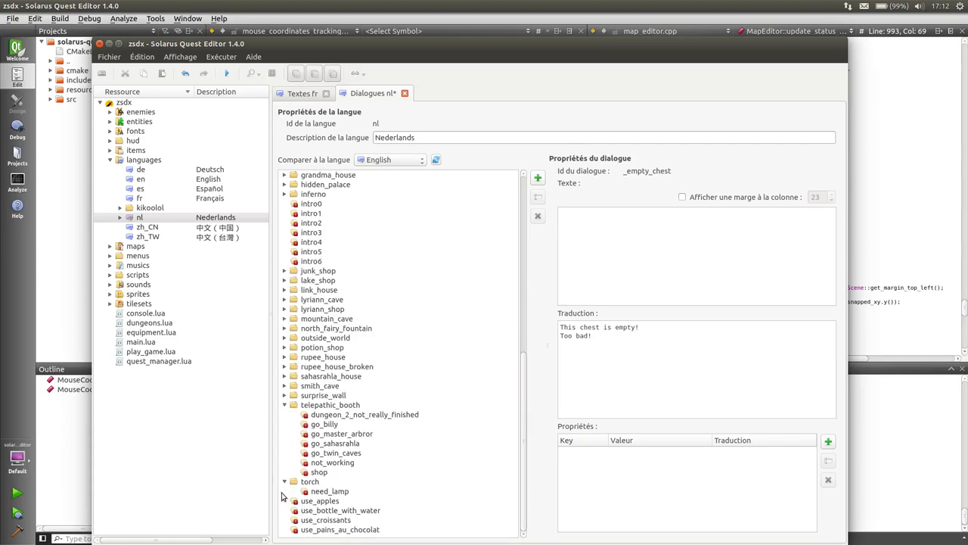
{"action": "left_click", "coordinate": [285, 490]}
{"action": "left_click", "coordinate": [284, 414]}
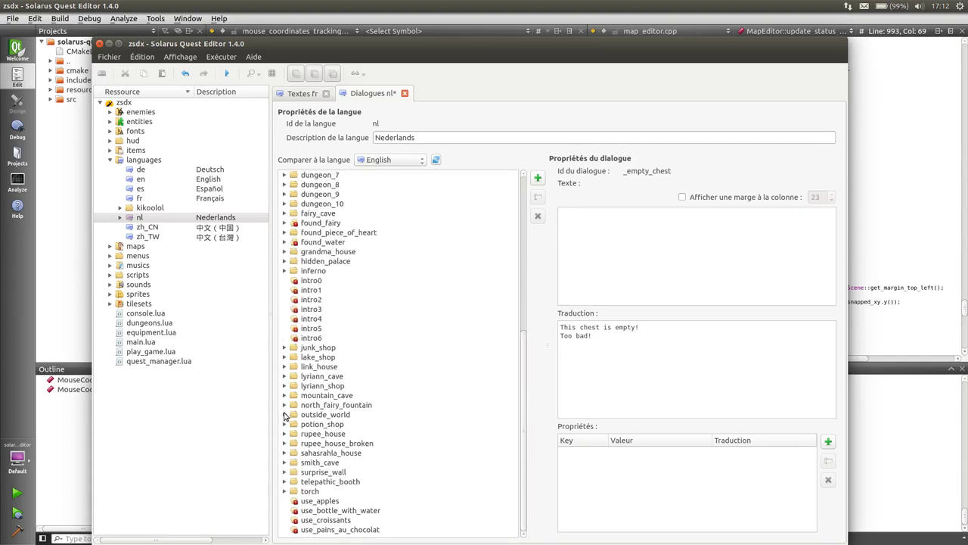
{"action": "left_click", "coordinate": [284, 453]}
{"action": "scroll", "coordinate": [284, 451], "scroll_direction": "down", "scroll_amount": 3}
{"action": "left_click", "coordinate": [295, 376]}
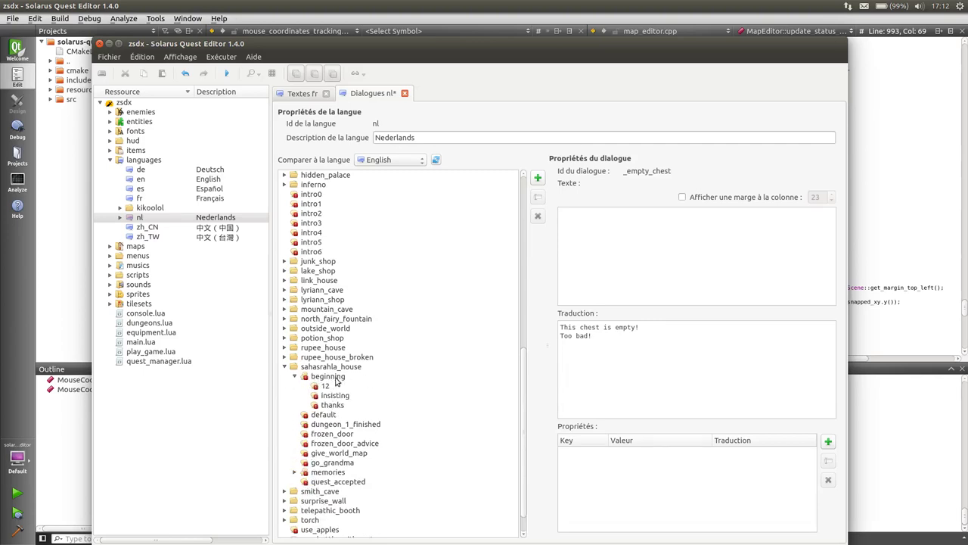
Review the Dutch 12, insisting and thanks dialogues under beginning
{"action": "left_click", "coordinate": [320, 388]}
{"action": "left_click", "coordinate": [334, 395]}
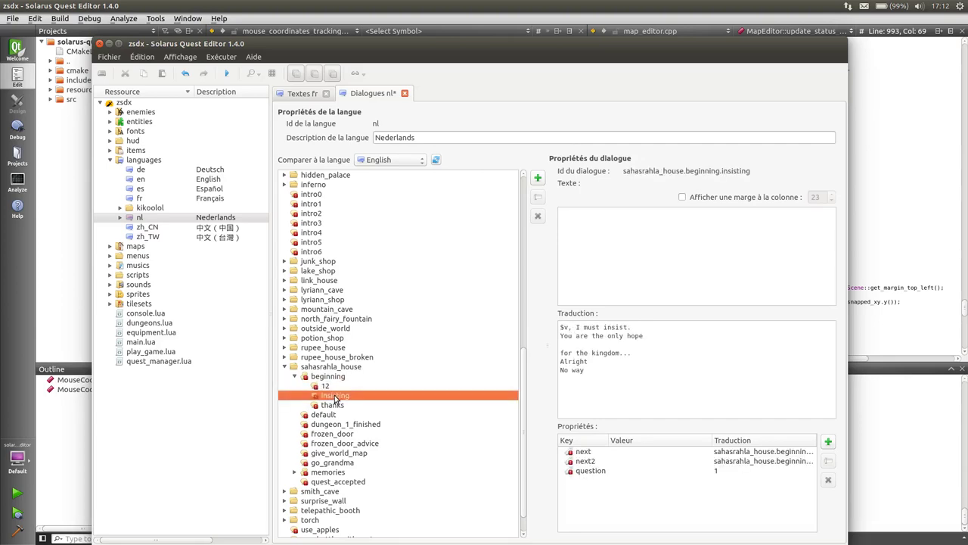
{"action": "left_click", "coordinate": [336, 387]}
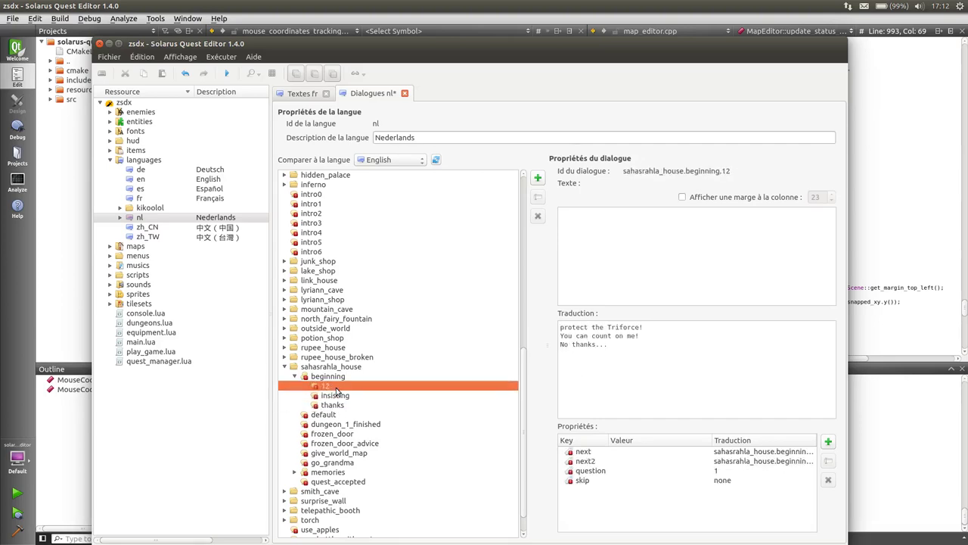
{"action": "left_click", "coordinate": [339, 378]}
{"action": "left_click", "coordinate": [341, 404]}
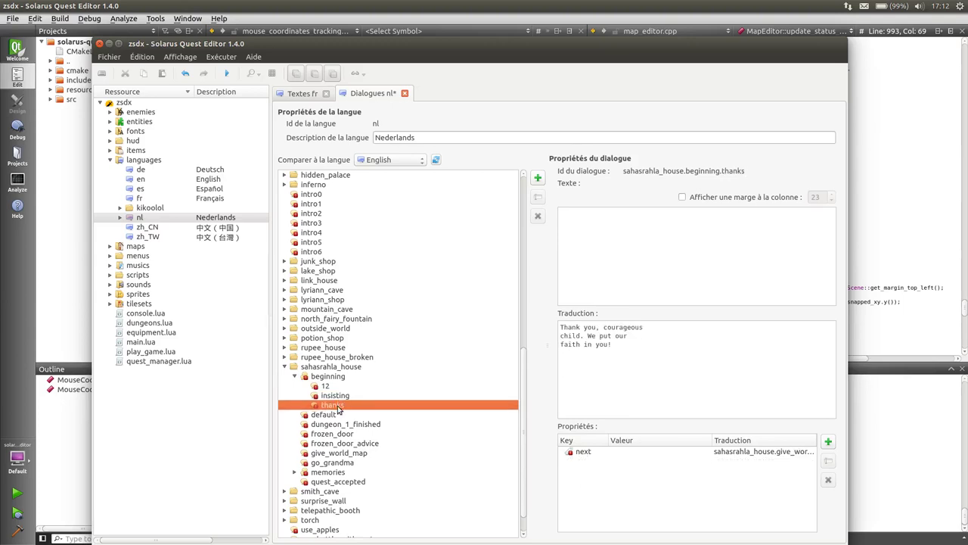
{"action": "left_click", "coordinate": [338, 376]}
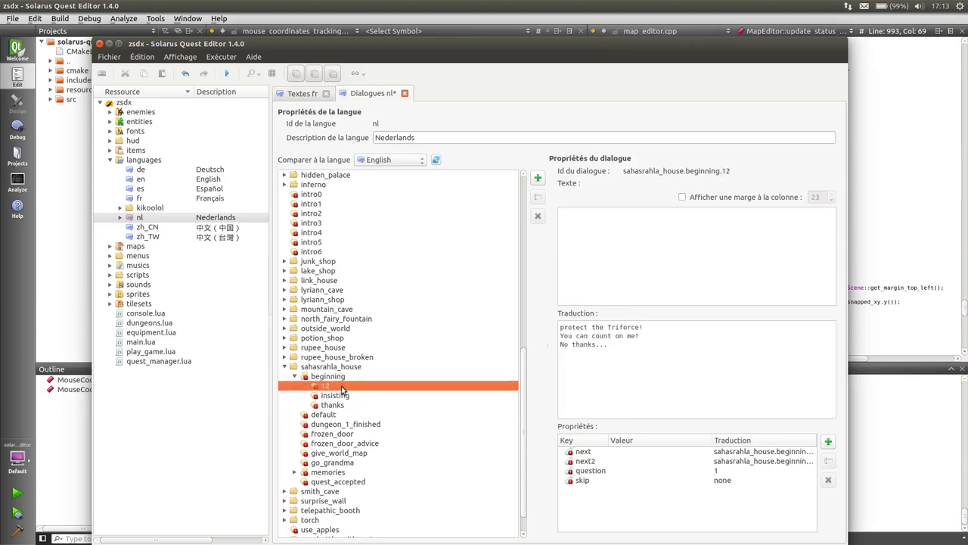
{"action": "left_click", "coordinate": [340, 394]}
{"action": "left_click", "coordinate": [338, 376]}
{"action": "left_click", "coordinate": [341, 404]}
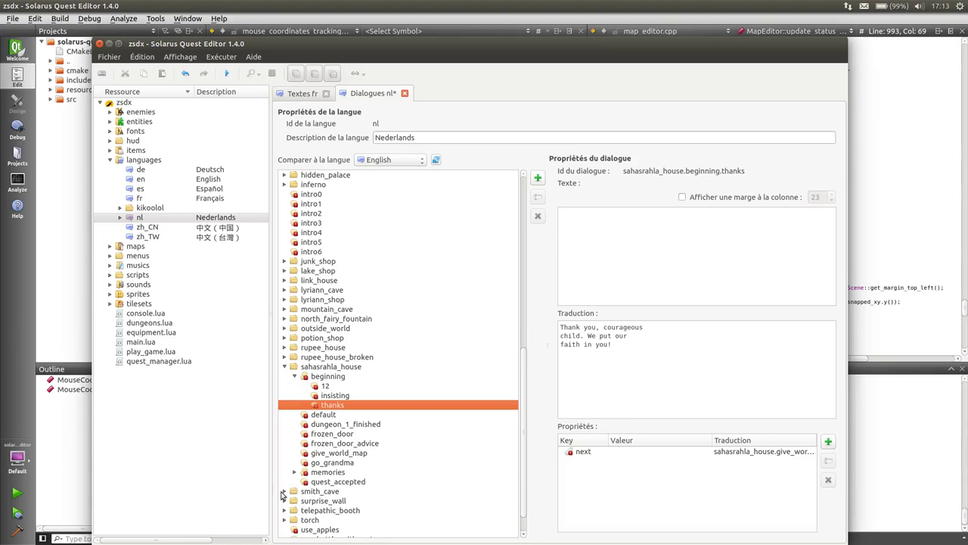
View the memories dialogue, then fold beginning and sahasrahla_house closed
{"action": "left_click", "coordinate": [294, 473]}
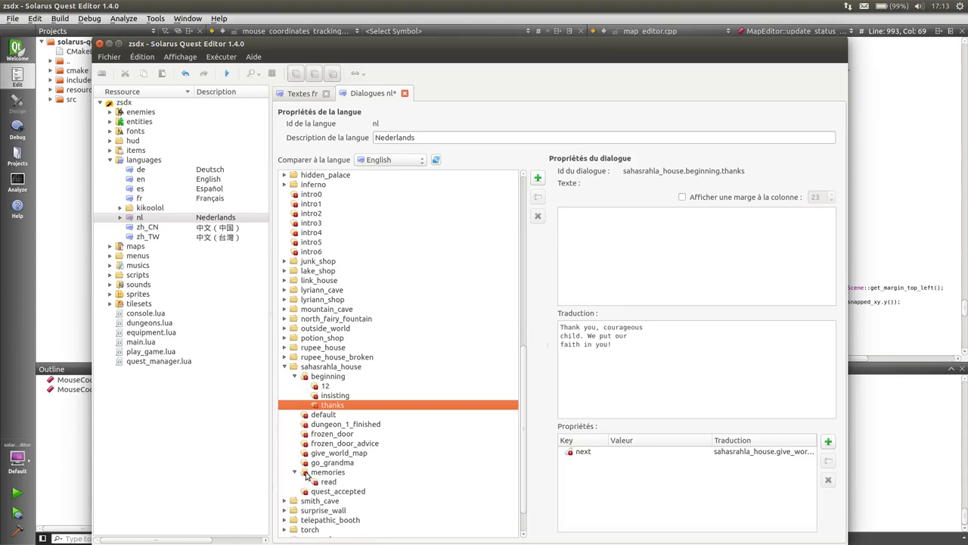
{"action": "left_click", "coordinate": [325, 482]}
{"action": "left_click", "coordinate": [294, 376]}
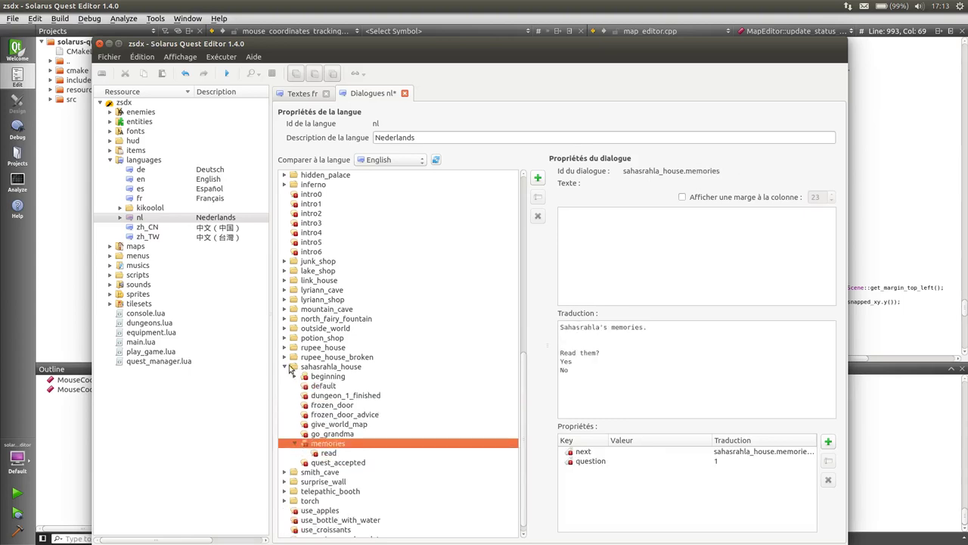
{"action": "left_click", "coordinate": [284, 366]}
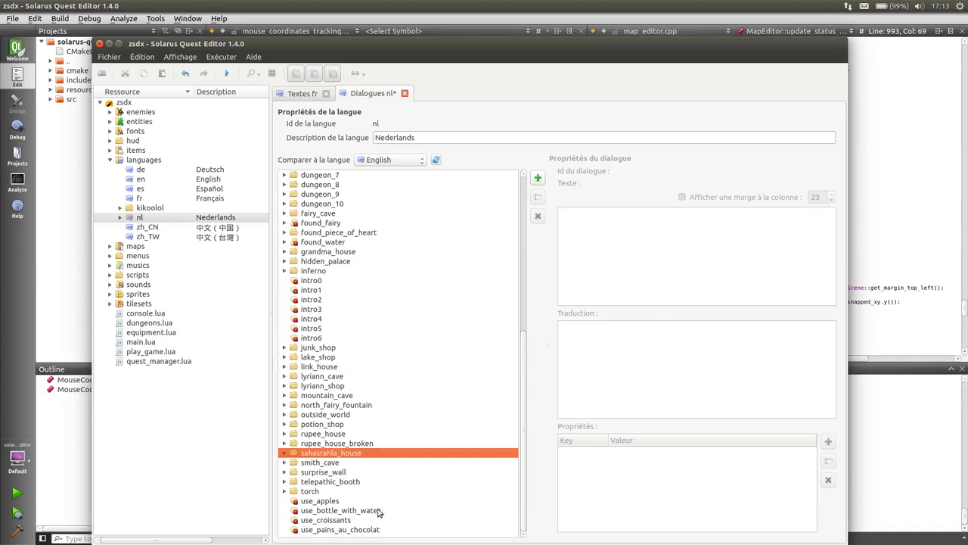
Open the use_pains_au_chocolat dialogue and begin entering its Dutch text
{"action": "left_click", "coordinate": [344, 529]}
{"action": "left_click", "coordinate": [676, 260]}
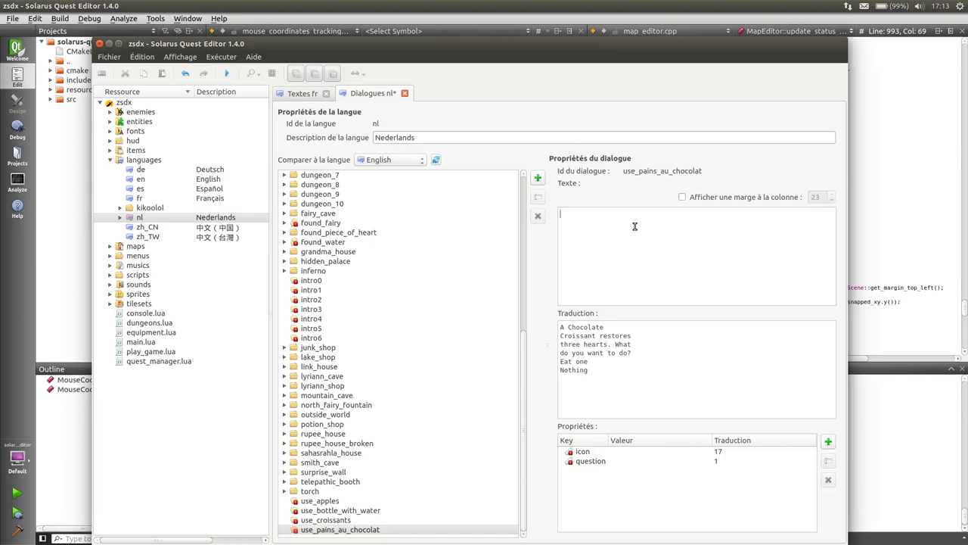
{"action": "key", "text": "shift+Tab"}
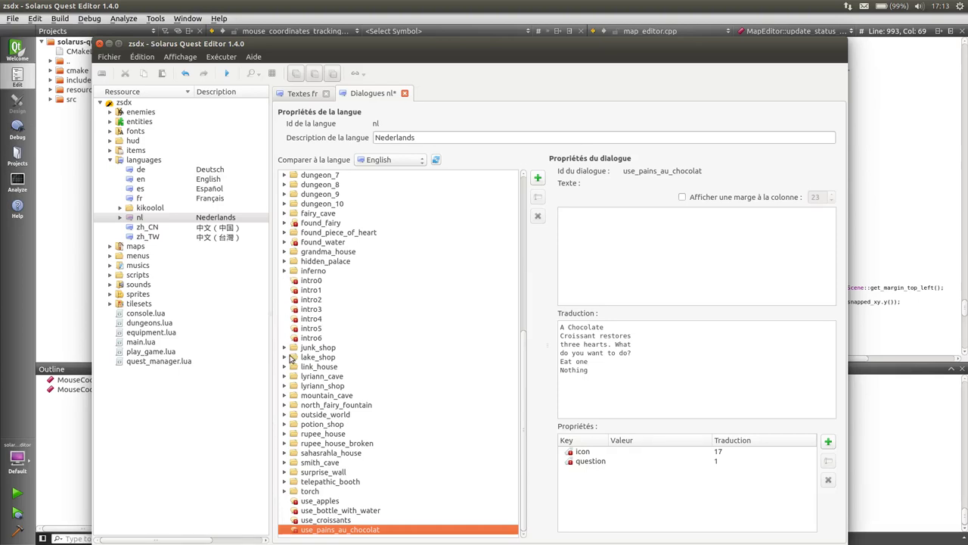
Browse the north_fairy_fountain, rupee_house_broken, rupee_house and game_1 dialogue groups
{"action": "left_click", "coordinate": [285, 406]}
{"action": "scroll", "coordinate": [305, 410], "scroll_direction": "up", "scroll_amount": 4}
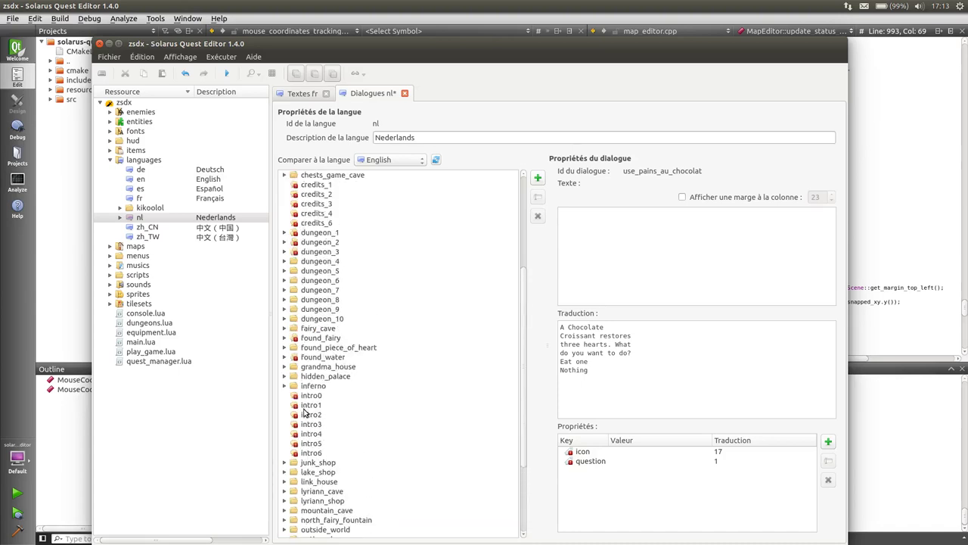
{"action": "scroll", "coordinate": [348, 403], "scroll_direction": "down", "scroll_amount": 4}
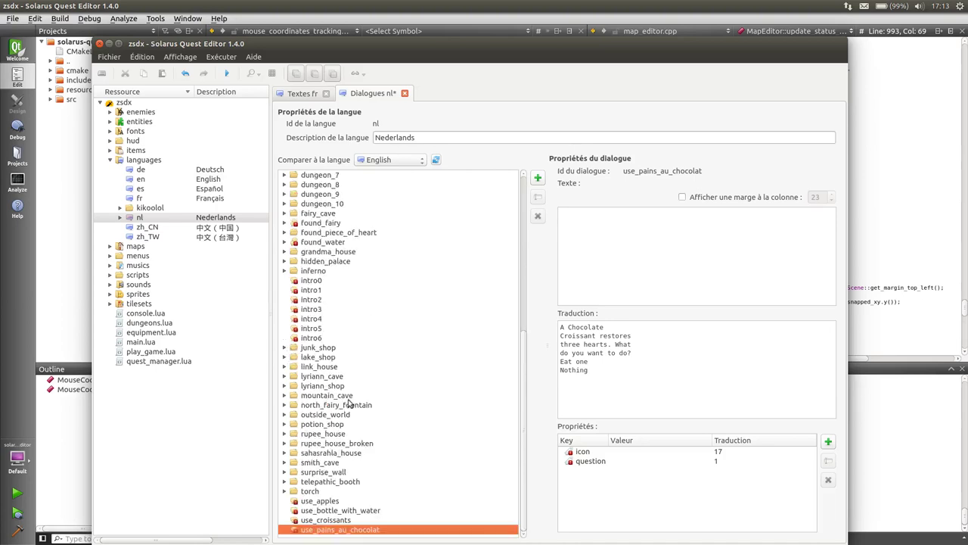
{"action": "left_click", "coordinate": [285, 443]}
{"action": "left_click", "coordinate": [286, 415]}
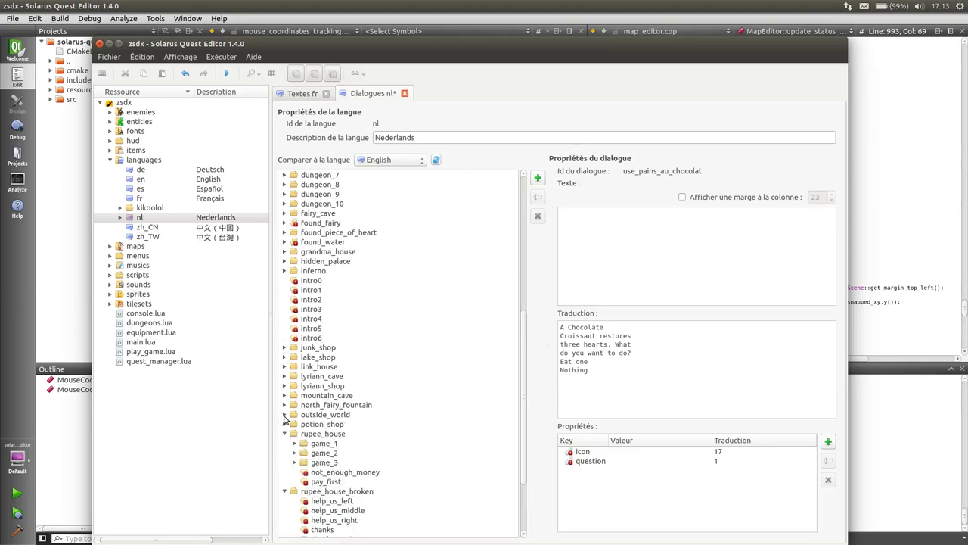
{"action": "left_click", "coordinate": [295, 444]}
{"action": "scroll", "coordinate": [319, 442], "scroll_direction": "down", "scroll_amount": 2}
{"action": "scroll", "coordinate": [318, 442], "scroll_direction": "down", "scroll_amount": 1}
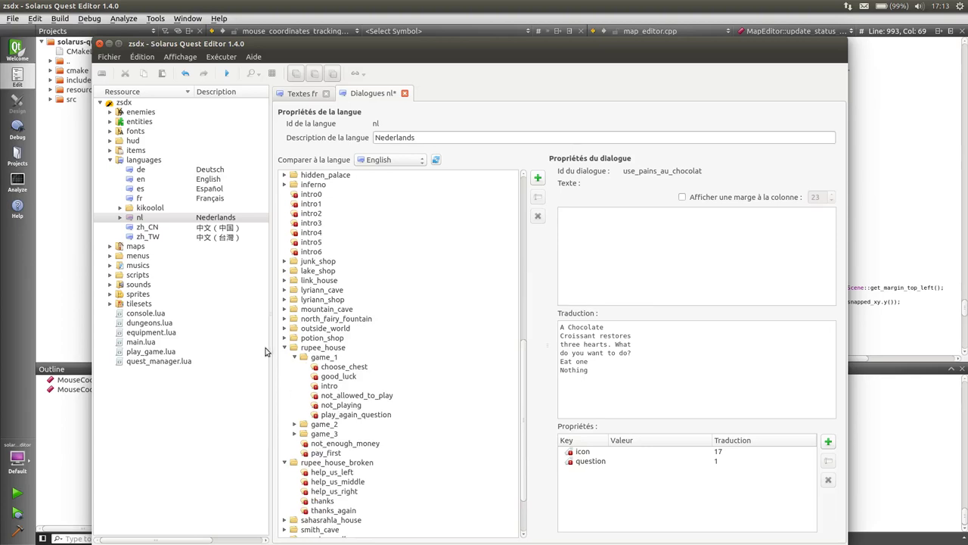
{"action": "left_click", "coordinate": [294, 358]}
{"action": "scroll", "coordinate": [297, 450], "scroll_direction": "down", "scroll_amount": 1}
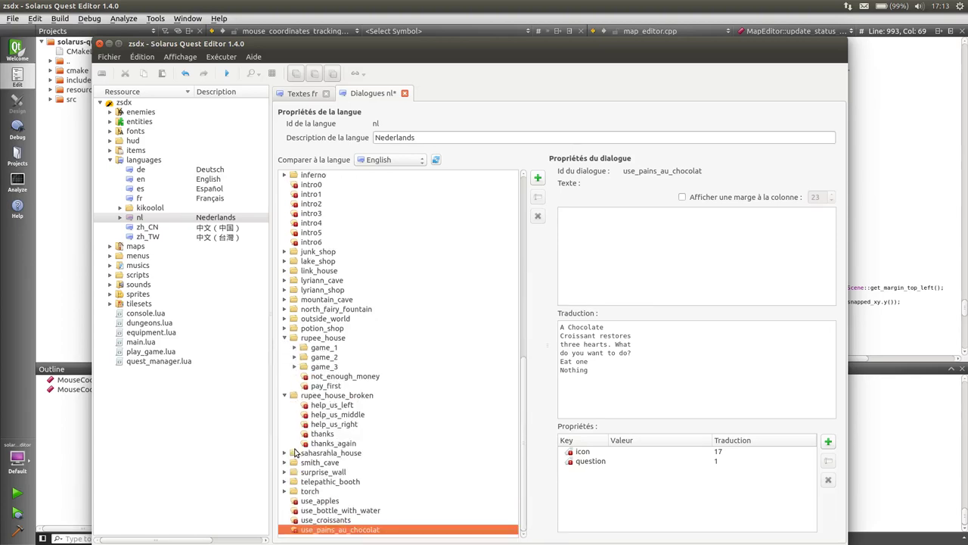
Browse the telepathic_booth and sahasrahla_house groups, viewing thanks_again and beginning
{"action": "left_click", "coordinate": [281, 483]}
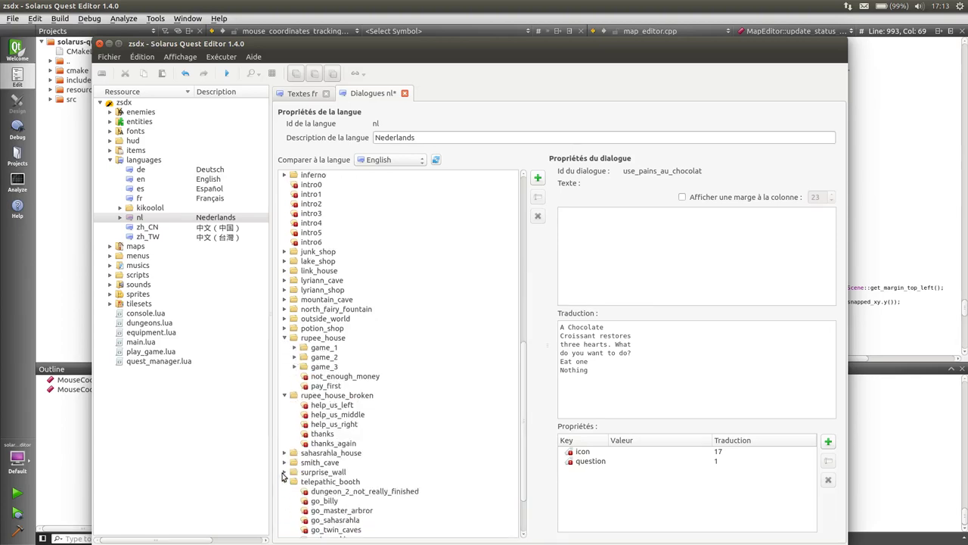
{"action": "left_click", "coordinate": [283, 472]}
{"action": "left_click", "coordinate": [288, 443]}
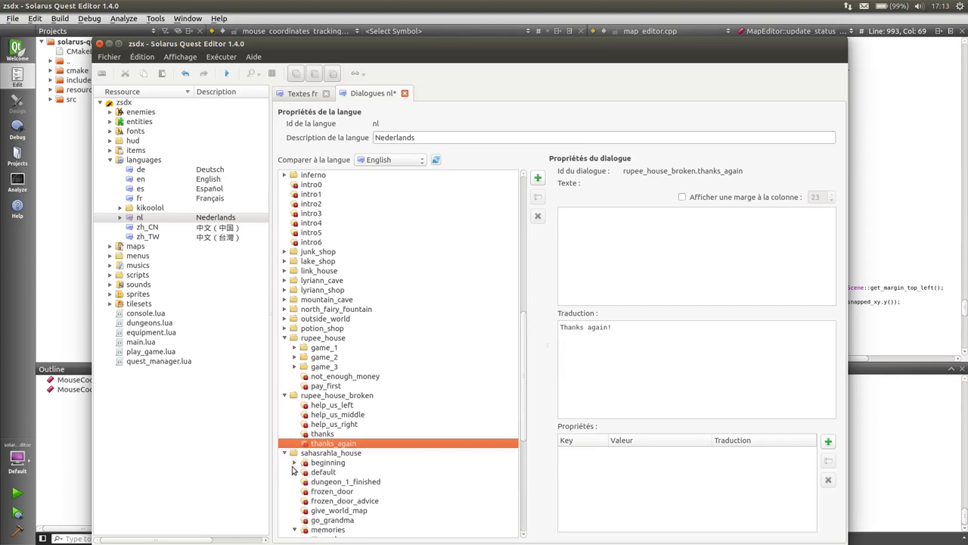
{"action": "scroll", "coordinate": [330, 452], "scroll_direction": "down", "scroll_amount": 3}
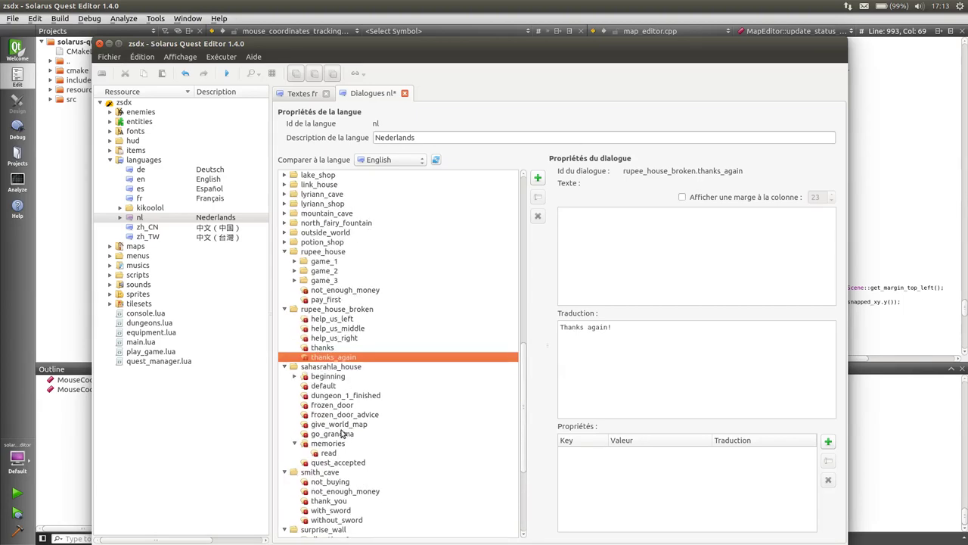
{"action": "left_click", "coordinate": [295, 377]}
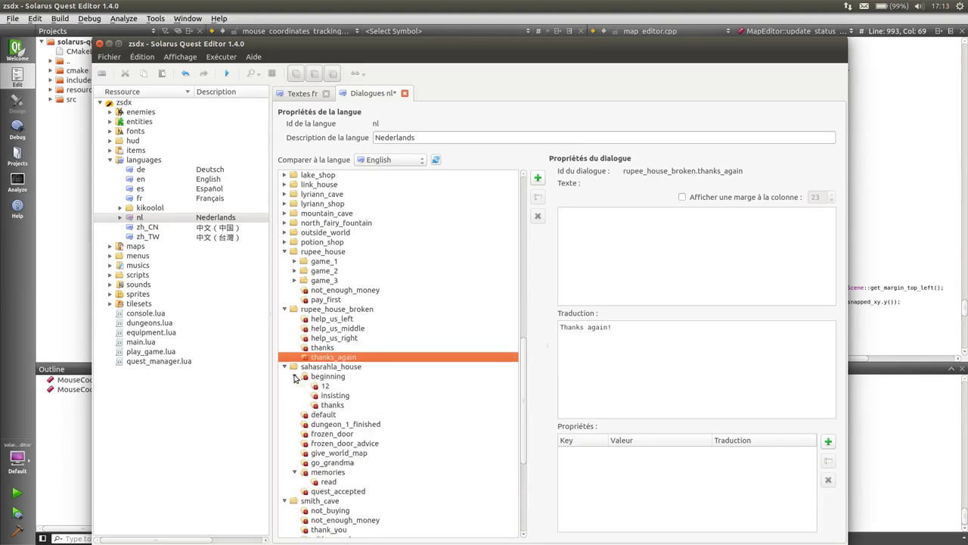
{"action": "left_click", "coordinate": [338, 368]}
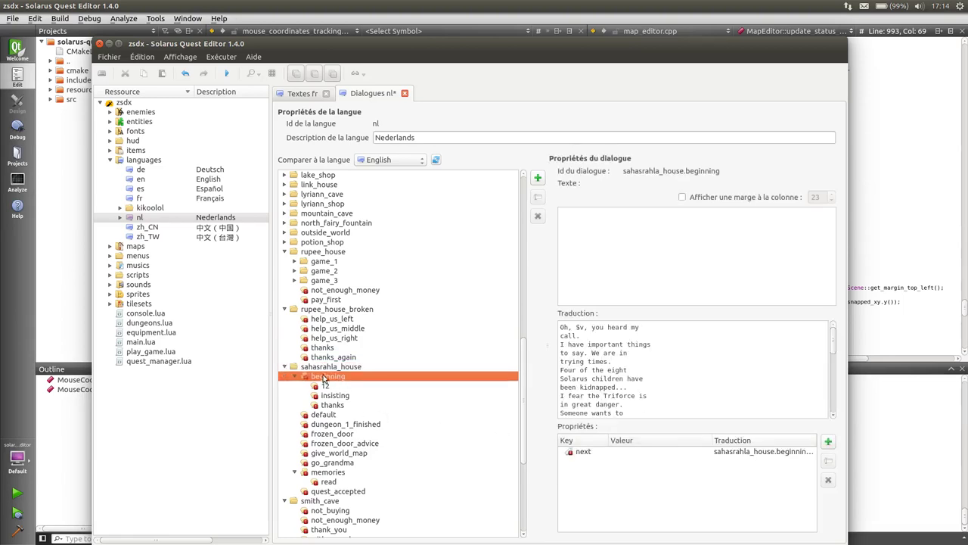
Look through the beginning, default, 12 and thanks dialogues, then fold beginning closed
{"action": "left_click", "coordinate": [324, 370]}
{"action": "left_click", "coordinate": [332, 377]}
{"action": "left_click", "coordinate": [294, 377]}
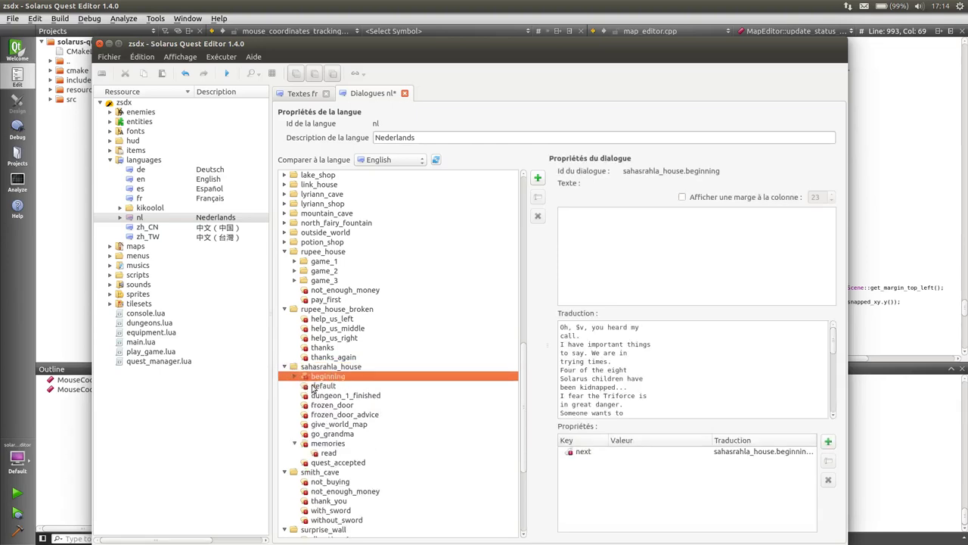
{"action": "left_click", "coordinate": [312, 386]}
{"action": "left_click", "coordinate": [295, 375]}
{"action": "left_click", "coordinate": [323, 386]}
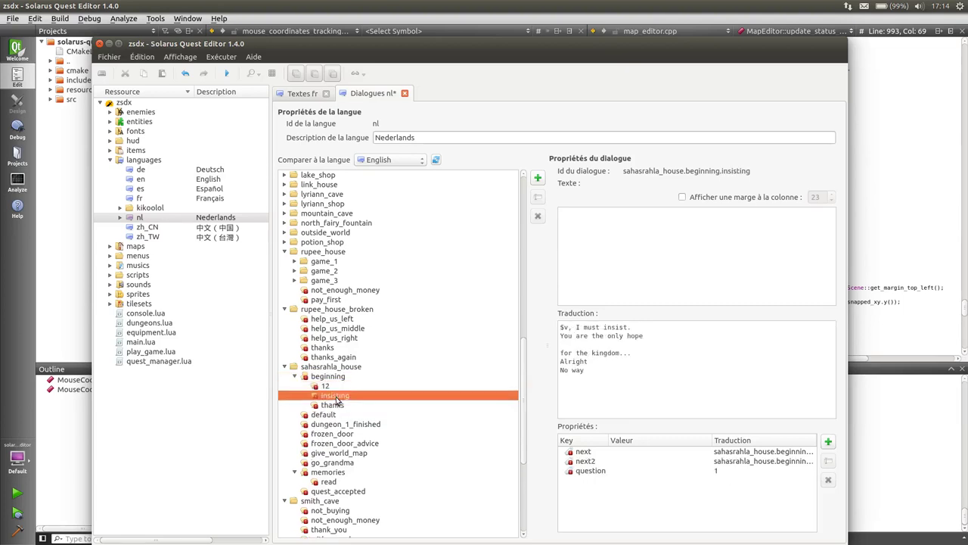
{"action": "left_click", "coordinate": [337, 407]}
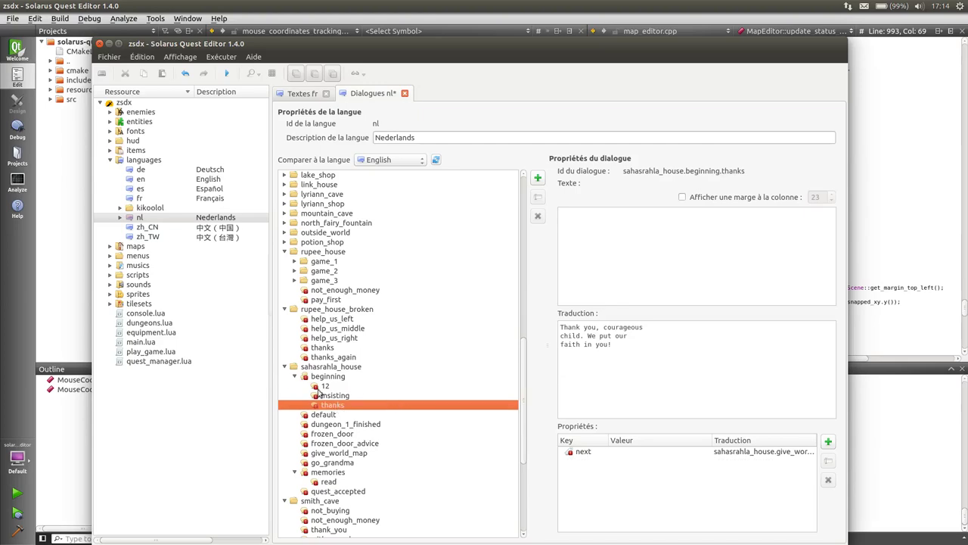
{"action": "left_click", "coordinate": [295, 376]}
Select _small_key_required under _treasure, then close the Dutch dialogues without saving
{"action": "scroll", "coordinate": [337, 410], "scroll_direction": "up", "scroll_amount": 4}
{"action": "scroll", "coordinate": [340, 409], "scroll_direction": "up", "scroll_amount": 5}
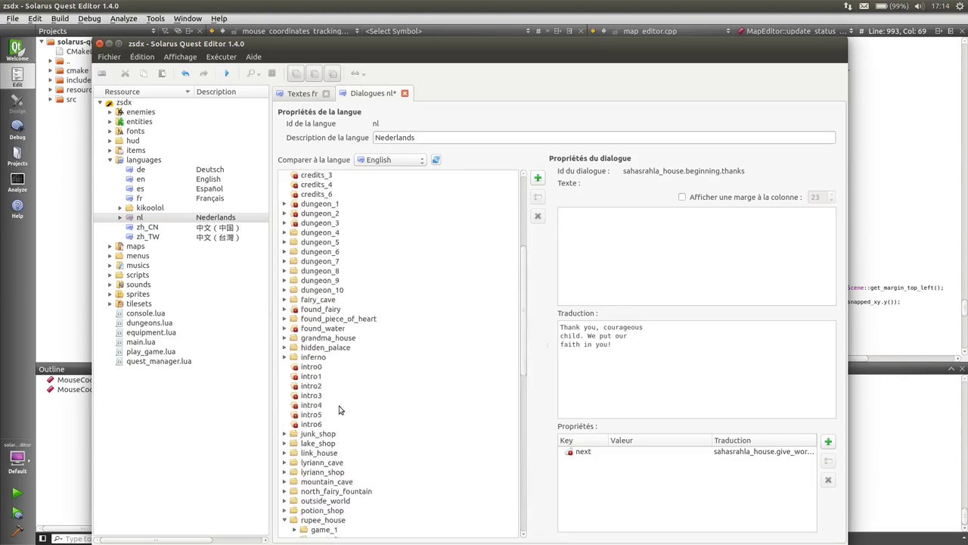
{"action": "scroll", "coordinate": [339, 409], "scroll_direction": "up", "scroll_amount": 7}
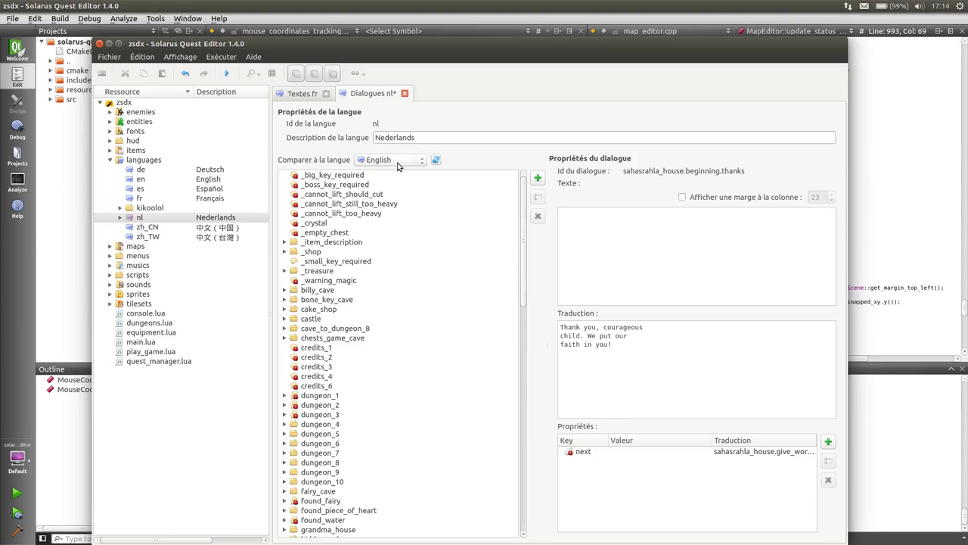
{"action": "left_click", "coordinate": [285, 270]}
{"action": "left_click", "coordinate": [304, 262]}
{"action": "left_click", "coordinate": [286, 251]}
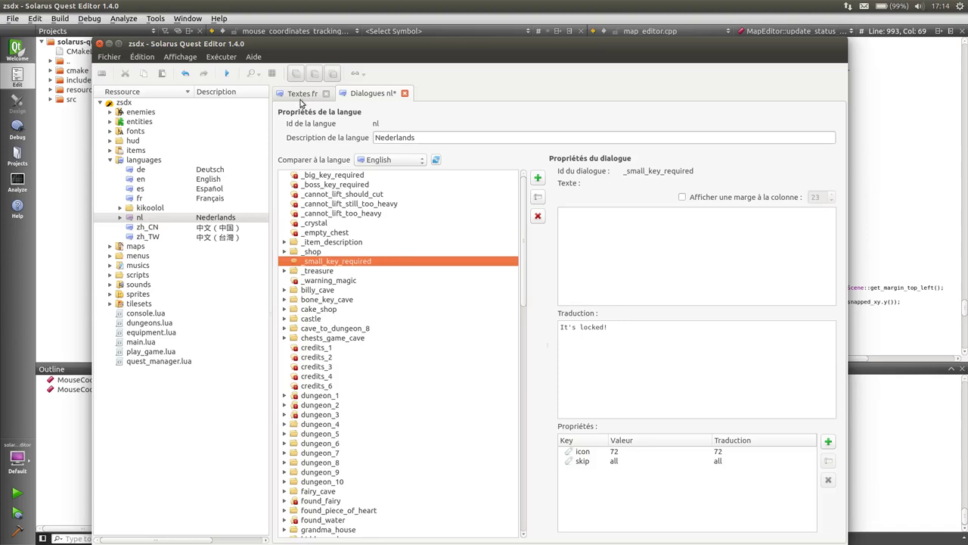
{"action": "left_click", "coordinate": [404, 93]}
{"action": "left_click", "coordinate": [465, 282]}
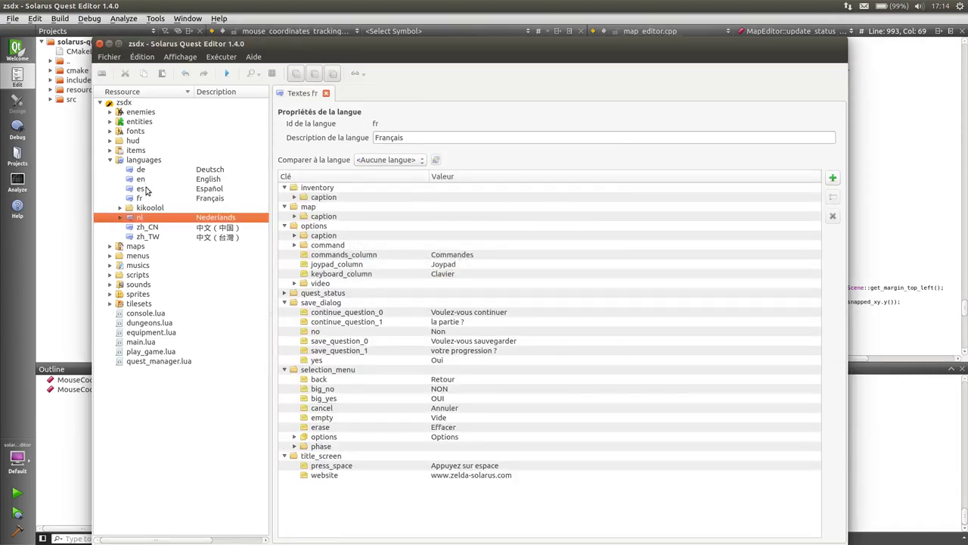
Reopen the Dutch dialogues and set English as the comparison language
{"action": "right_click", "coordinate": [148, 218]}
{"action": "left_click", "coordinate": [163, 225]}
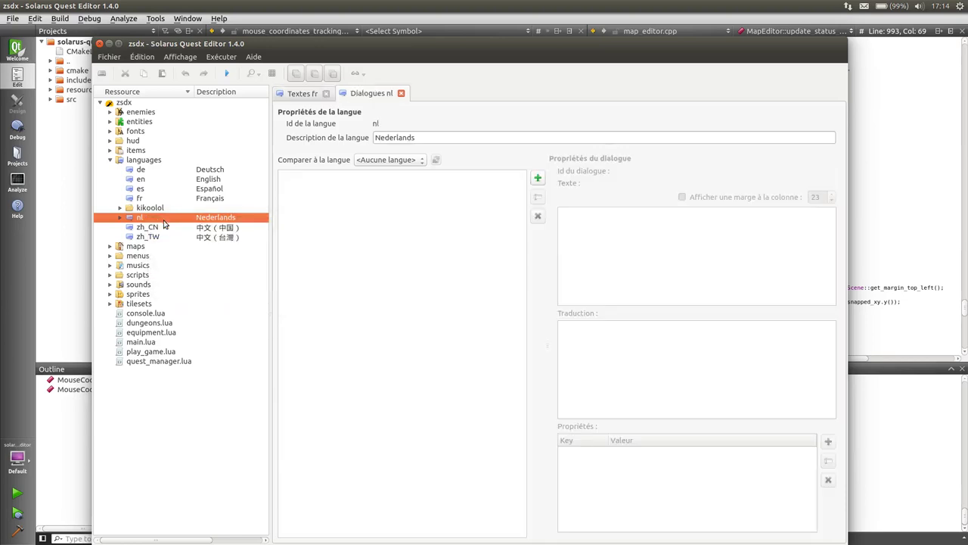
{"action": "left_click", "coordinate": [381, 160]}
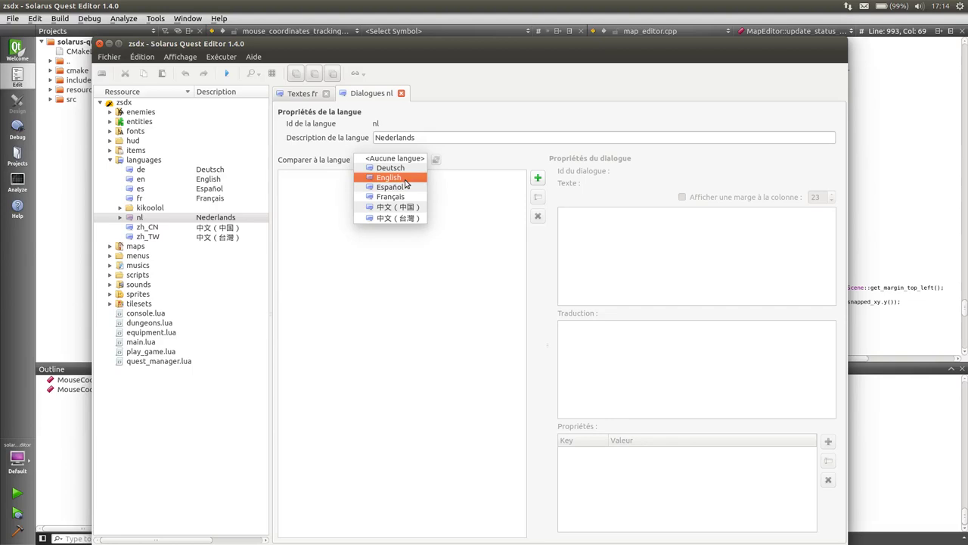
{"action": "left_click", "coordinate": [405, 181]}
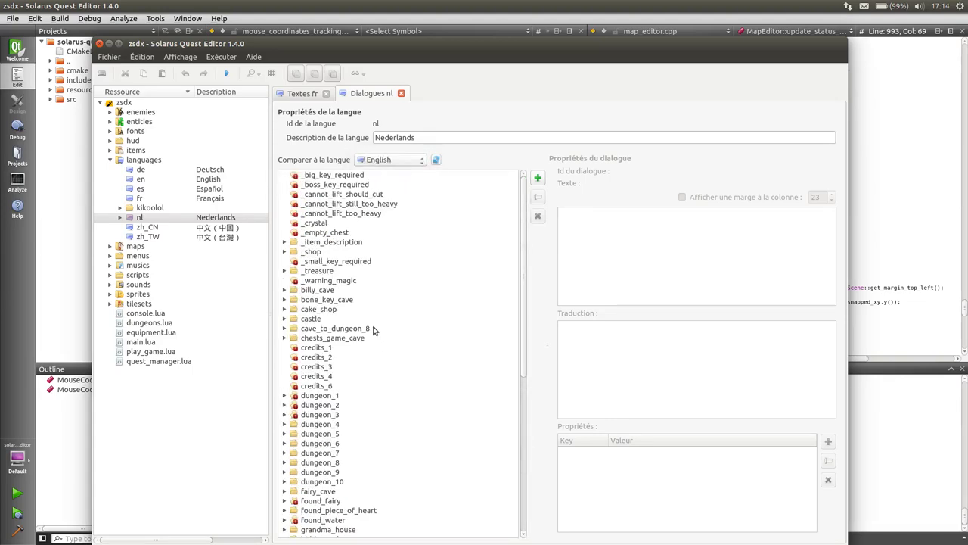
Check the _crystal and credits_6 translations, then bring the French texts back to front
{"action": "left_click", "coordinate": [336, 223]}
{"action": "left_click", "coordinate": [334, 291]}
{"action": "left_click", "coordinate": [349, 386]}
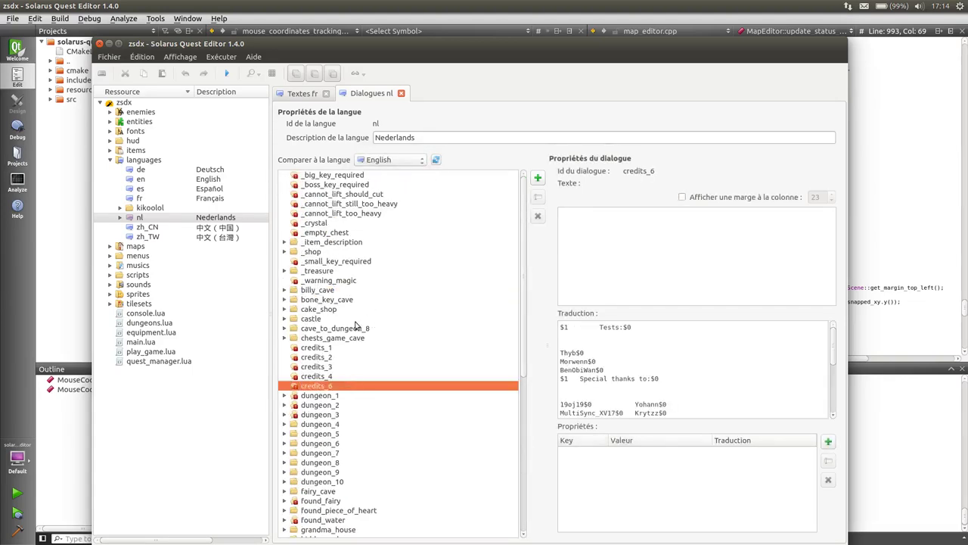
{"action": "left_click", "coordinate": [340, 223]}
{"action": "left_click", "coordinate": [295, 95]}
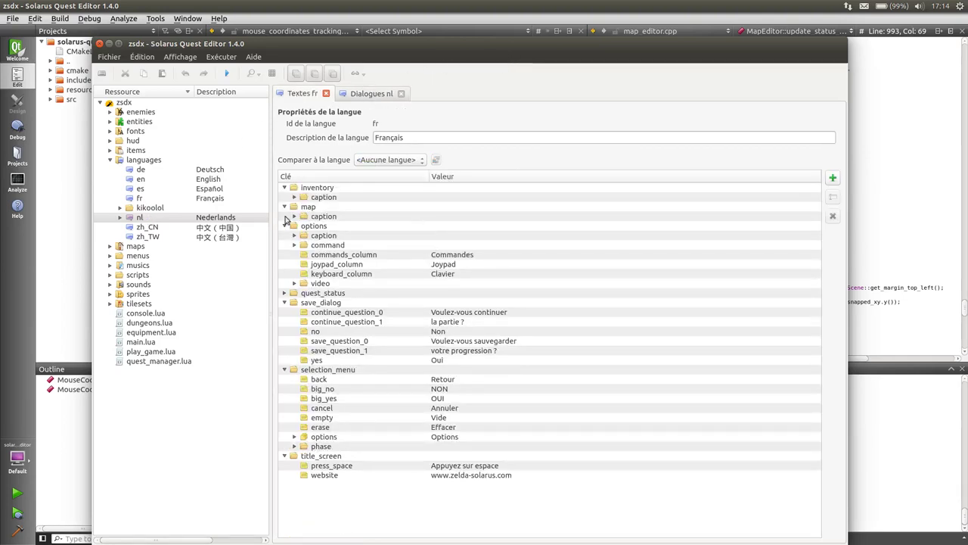
Try twice to open the Dutch texts, dismissing the file error each time
{"action": "right_click", "coordinate": [134, 219]}
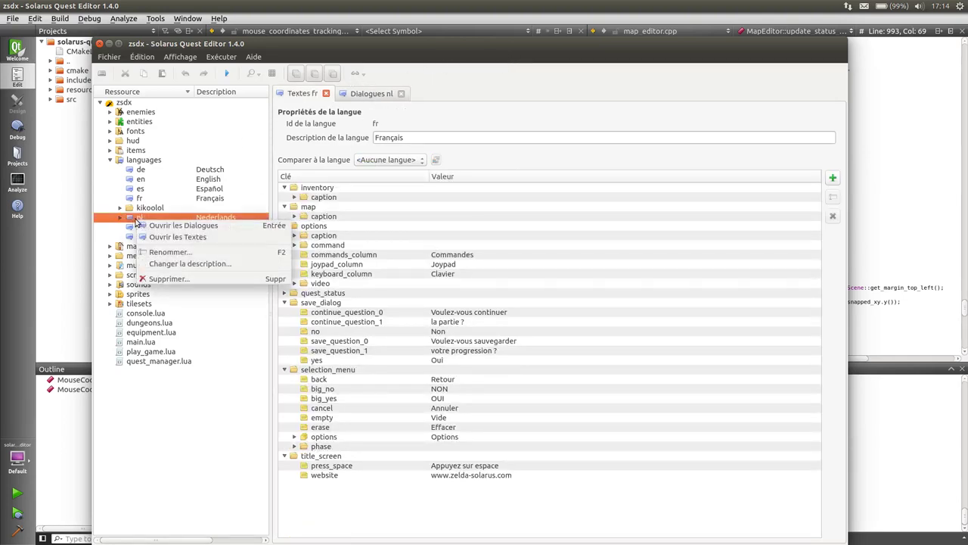
{"action": "left_click", "coordinate": [170, 239]}
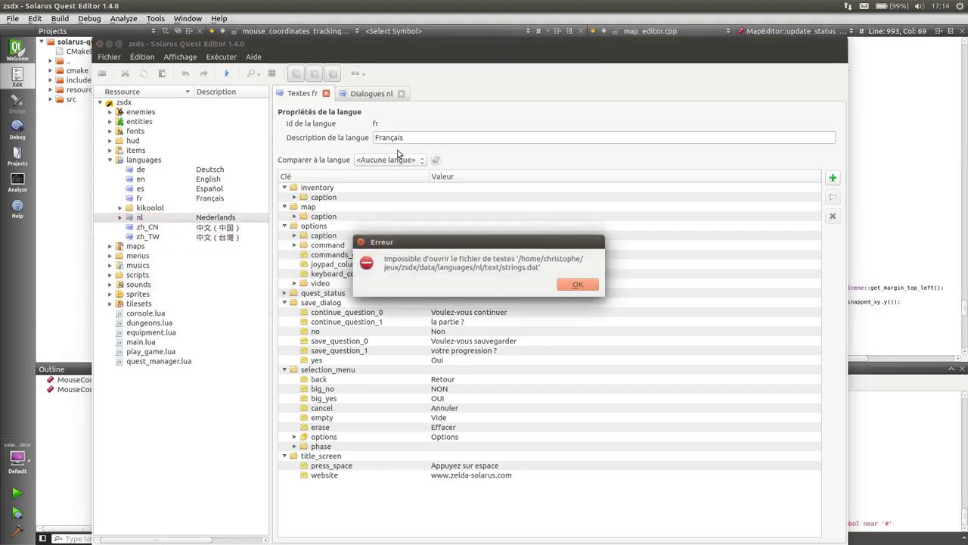
{"action": "left_click", "coordinate": [575, 285]}
{"action": "right_click", "coordinate": [137, 218]}
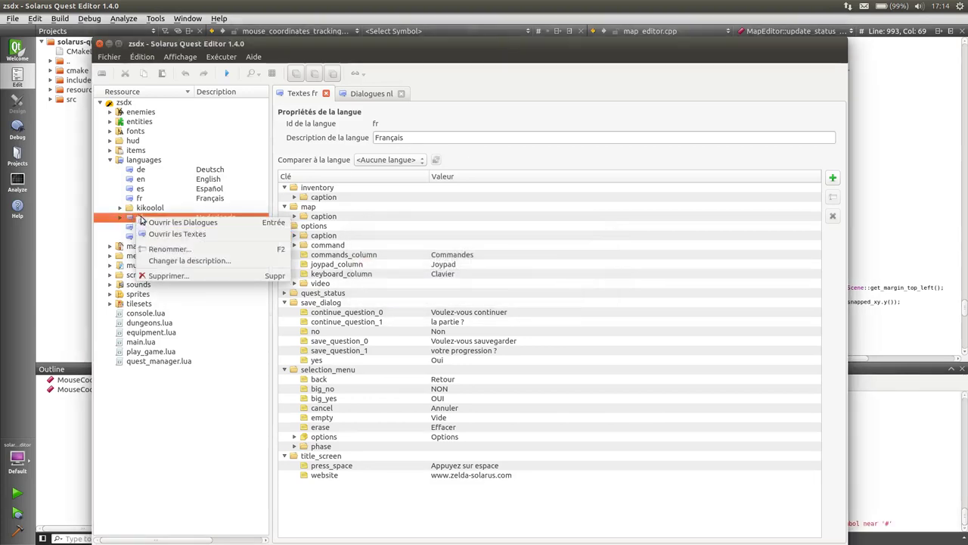
{"action": "left_click", "coordinate": [171, 235]}
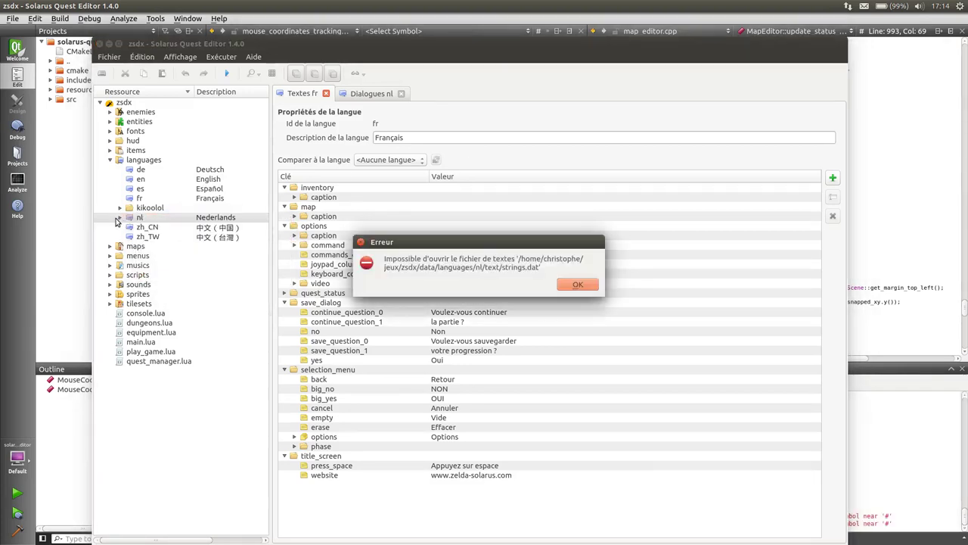
{"action": "left_click", "coordinate": [575, 284]}
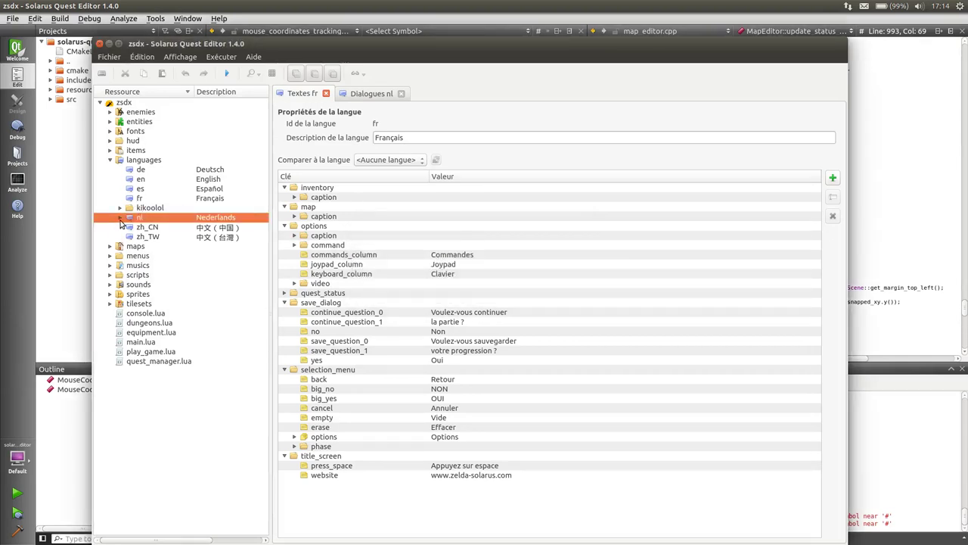
Open the Dutch dialogues, close the Dutch and French tabs, and quit the editor
{"action": "double_click", "coordinate": [122, 219]}
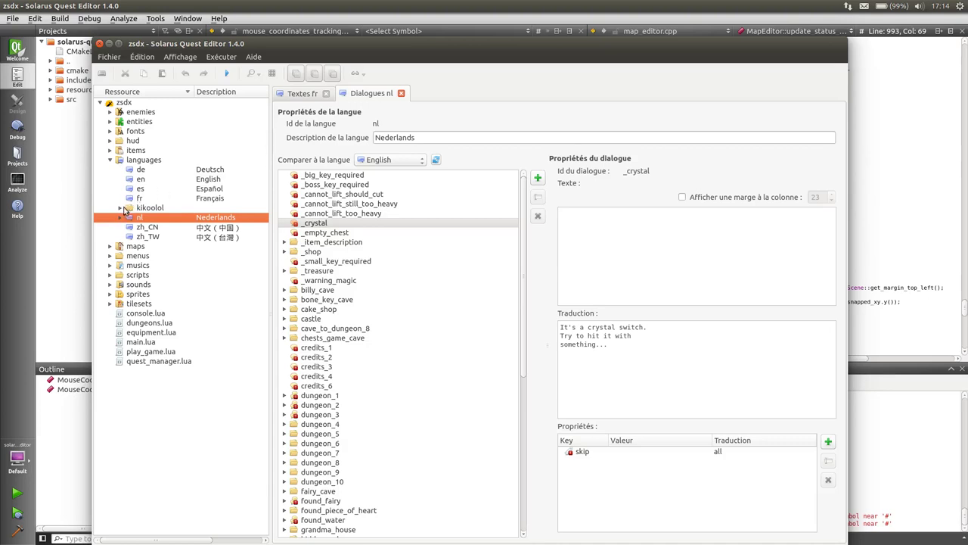
{"action": "left_click", "coordinate": [119, 208]}
{"action": "left_click", "coordinate": [401, 93]}
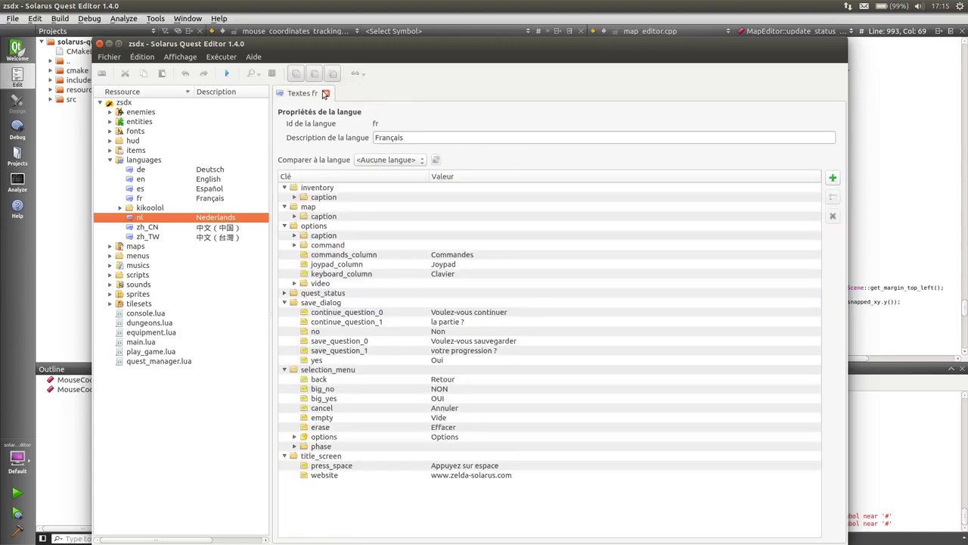
{"action": "left_click", "coordinate": [326, 93]}
{"action": "left_click", "coordinate": [108, 43]}
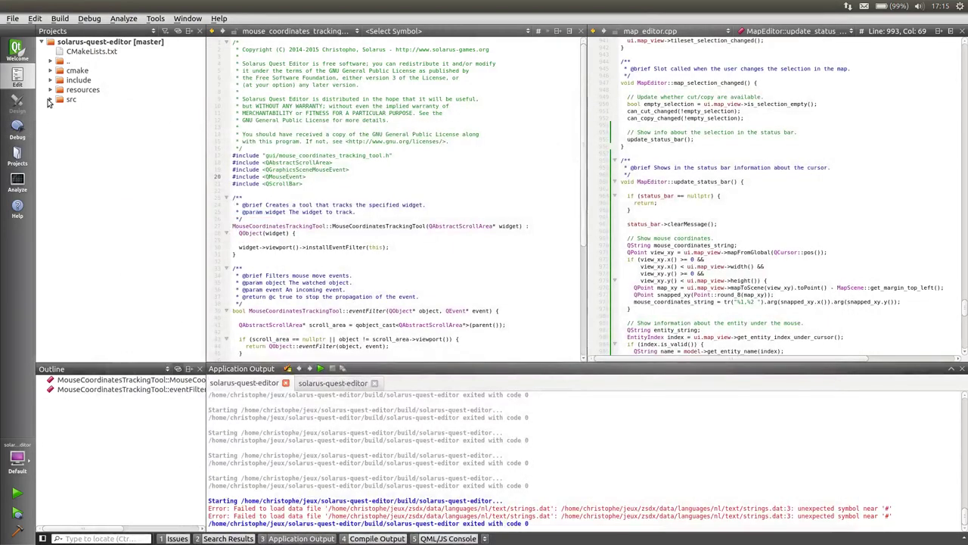
Expand the src folder and open quest.cpp, scrolling down to the resource_dirs map
{"action": "left_click", "coordinate": [50, 99]}
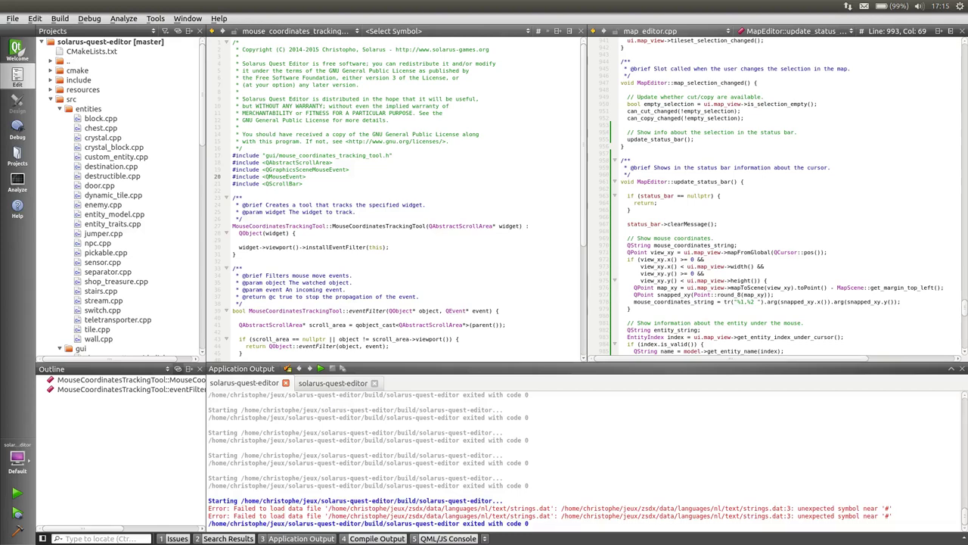
{"action": "left_click", "coordinate": [126, 128]}
{"action": "left_click", "coordinate": [337, 204]}
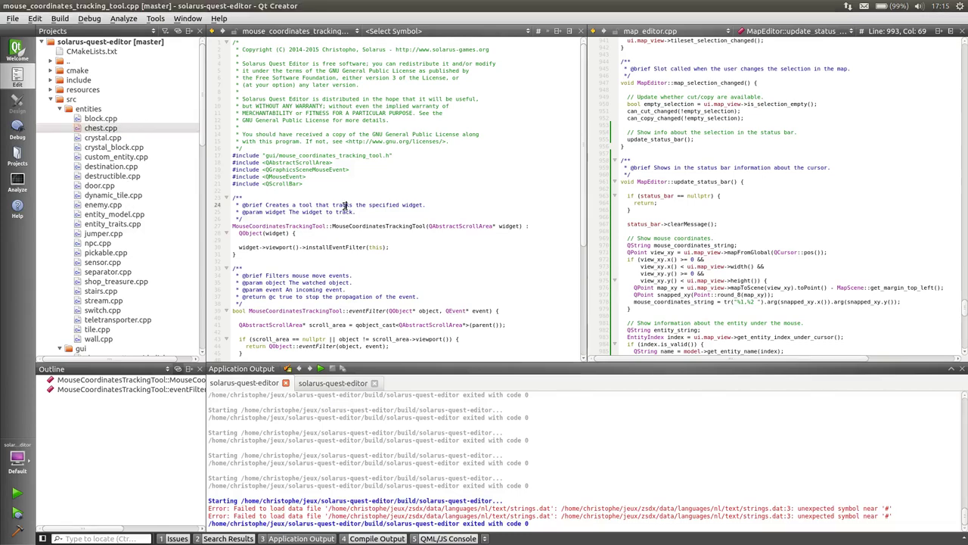
{"action": "scroll", "coordinate": [148, 190], "scroll_direction": "down", "scroll_amount": 6}
{"action": "scroll", "coordinate": [152, 205], "scroll_direction": "down", "scroll_amount": 6}
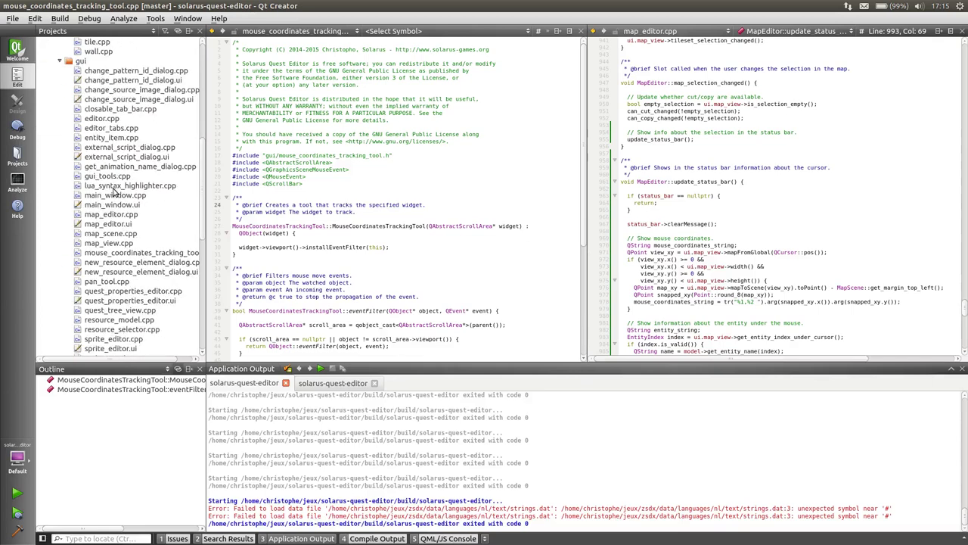
{"action": "scroll", "coordinate": [159, 223], "scroll_direction": "down", "scroll_amount": 5}
{"action": "scroll", "coordinate": [159, 223], "scroll_direction": "down", "scroll_amount": 5}
Open quest.cpp and switch from get_root_path to the quest.h header with F4
{"action": "left_click", "coordinate": [126, 272]}
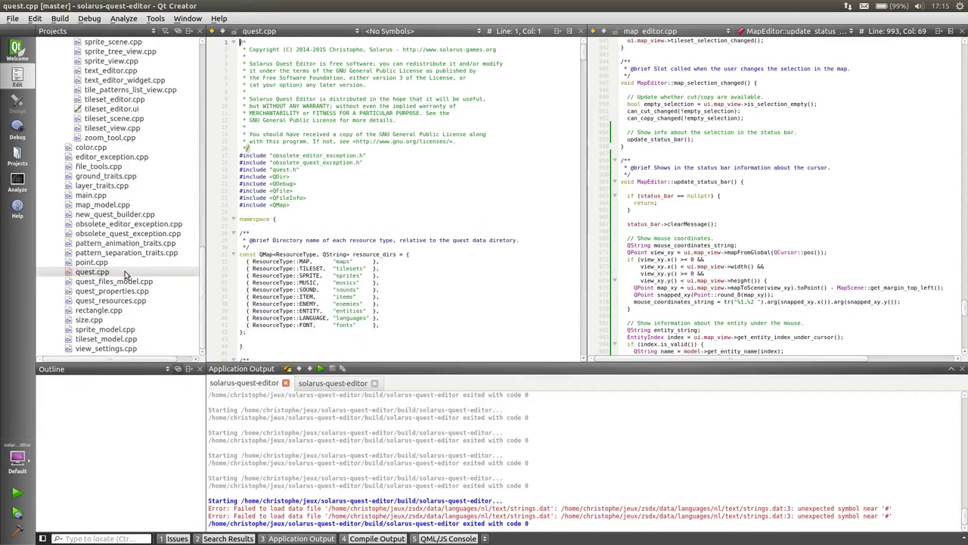
{"action": "scroll", "coordinate": [470, 251], "scroll_direction": "down", "scroll_amount": 7}
{"action": "scroll", "coordinate": [469, 251], "scroll_direction": "down", "scroll_amount": 7}
{"action": "left_click", "coordinate": [469, 247]}
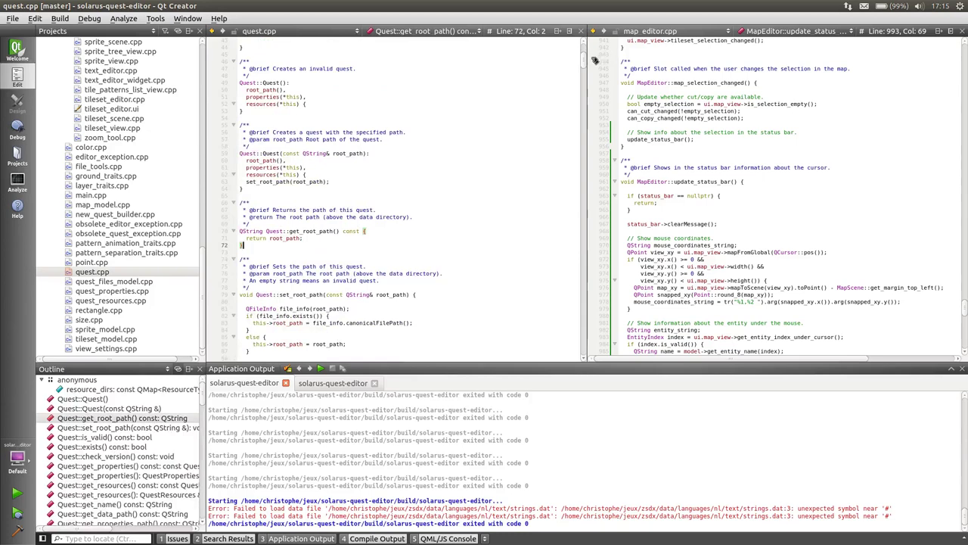
{"action": "key", "text": "F4"}
Follow create_resource_element to its definition and inspect the create_file_if_not_exists strings-file line
{"action": "scroll", "coordinate": [464, 270], "scroll_direction": "down", "scroll_amount": 7}
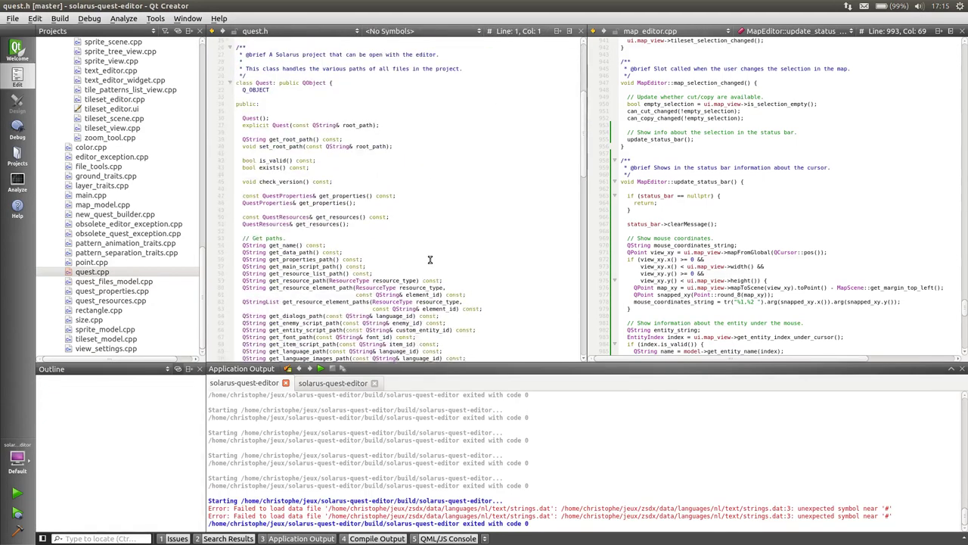
{"action": "scroll", "coordinate": [429, 259], "scroll_direction": "down", "scroll_amount": 8}
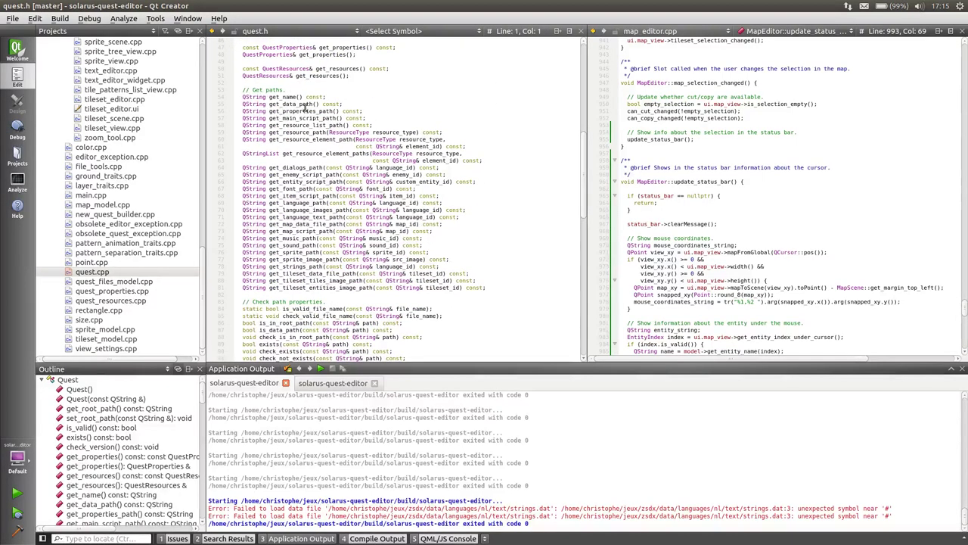
{"action": "scroll", "coordinate": [304, 106], "scroll_direction": "down", "scroll_amount": 8}
{"action": "scroll", "coordinate": [301, 174], "scroll_direction": "down", "scroll_amount": 9}
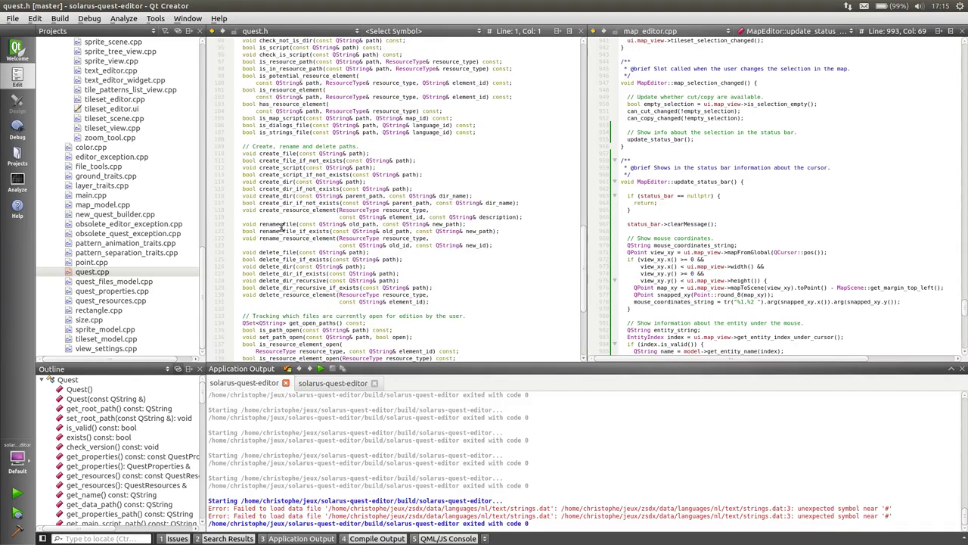
{"action": "left_click", "coordinate": [302, 211]}
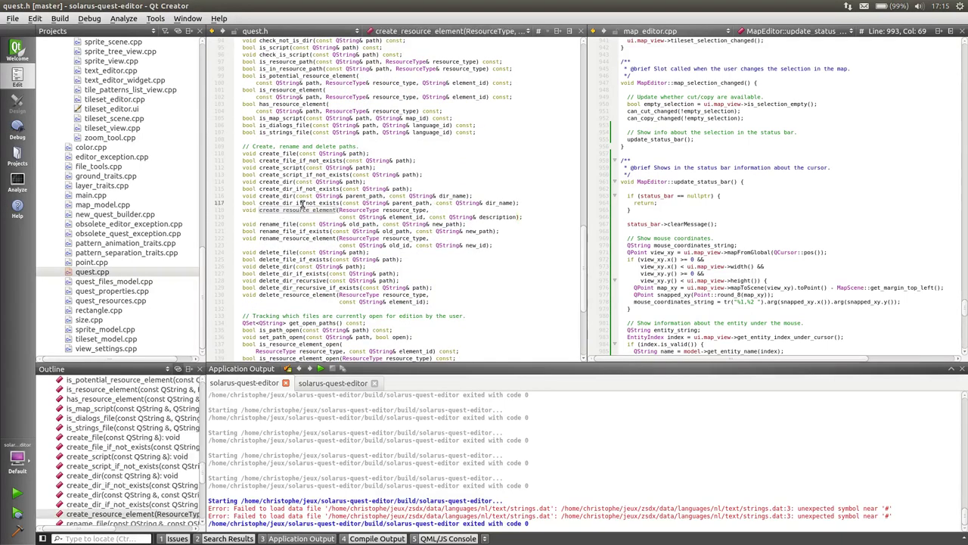
{"action": "key", "text": "F2"}
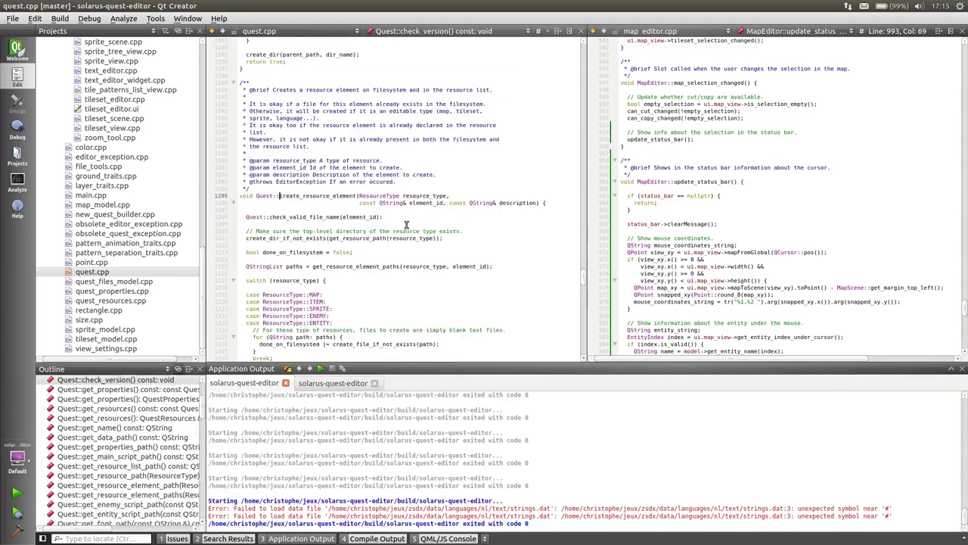
{"action": "scroll", "coordinate": [363, 174], "scroll_direction": "down", "scroll_amount": 4}
{"action": "scroll", "coordinate": [340, 162], "scroll_direction": "down", "scroll_amount": 1}
{"action": "scroll", "coordinate": [327, 155], "scroll_direction": "down", "scroll_amount": 3}
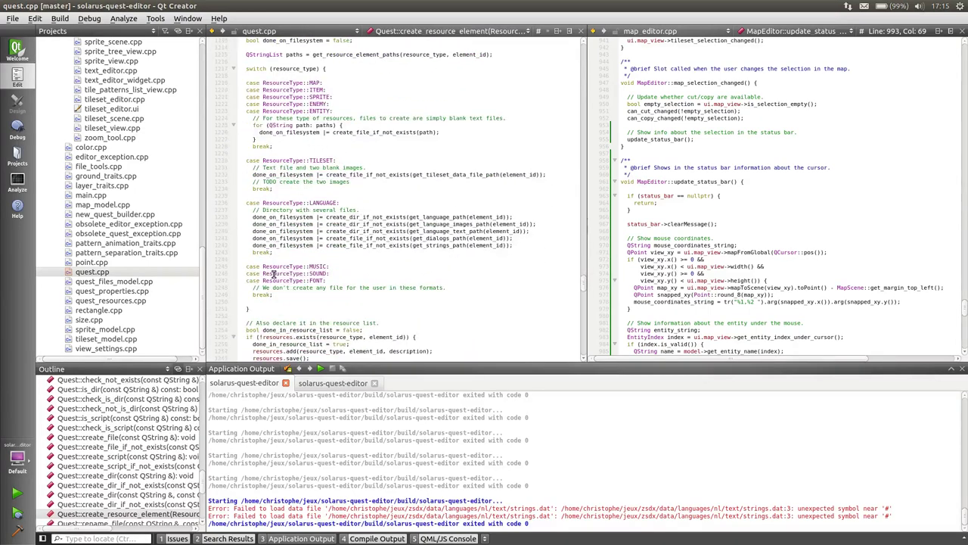
{"action": "left_click", "coordinate": [390, 237]}
{"action": "left_click", "coordinate": [390, 244]}
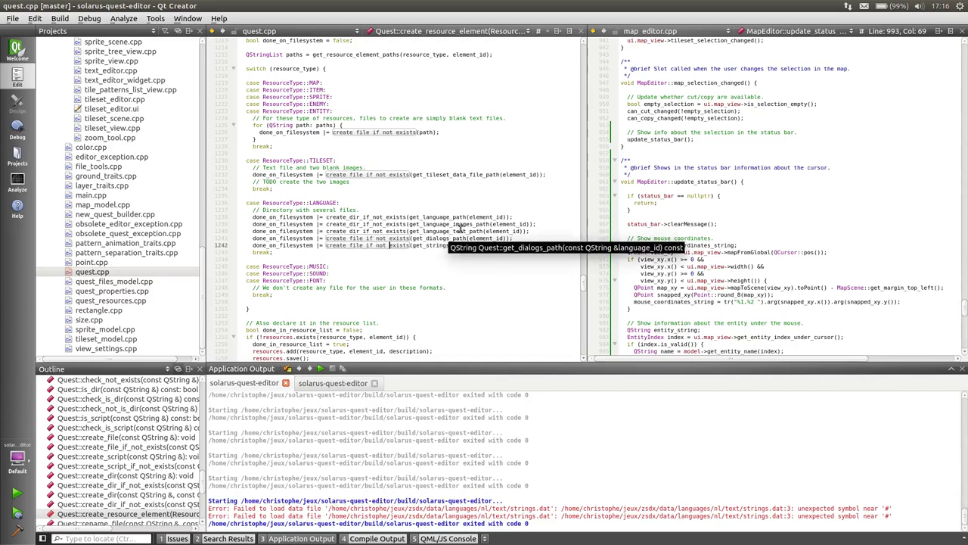
Inspect get_dialogs_path, return to create_resource_element, and relaunch the quest editor with Ctrl+R
{"action": "scroll", "coordinate": [448, 237], "scroll_direction": "up", "scroll_amount": 3}
{"action": "scroll", "coordinate": [439, 242], "scroll_direction": "up", "scroll_amount": 6}
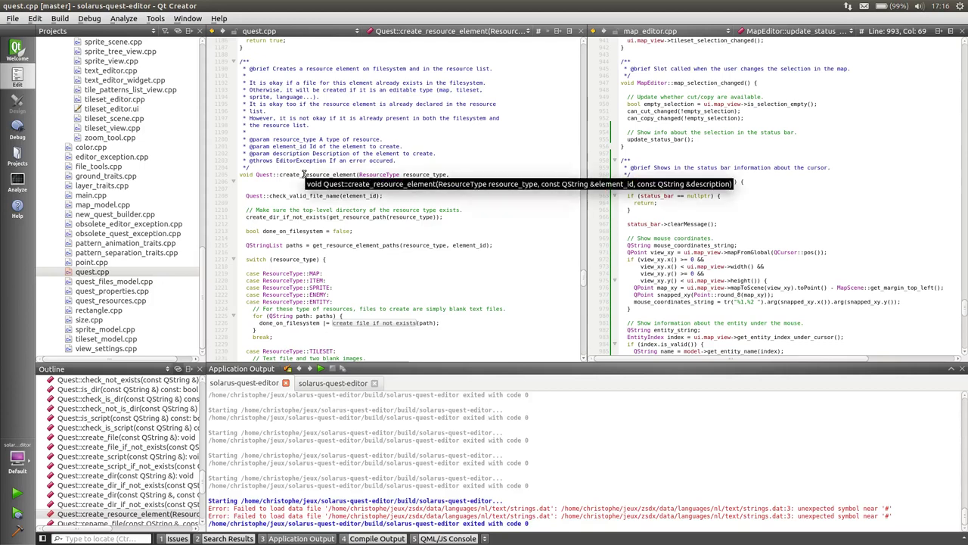
{"action": "scroll", "coordinate": [436, 281], "scroll_direction": "down", "scroll_amount": 6}
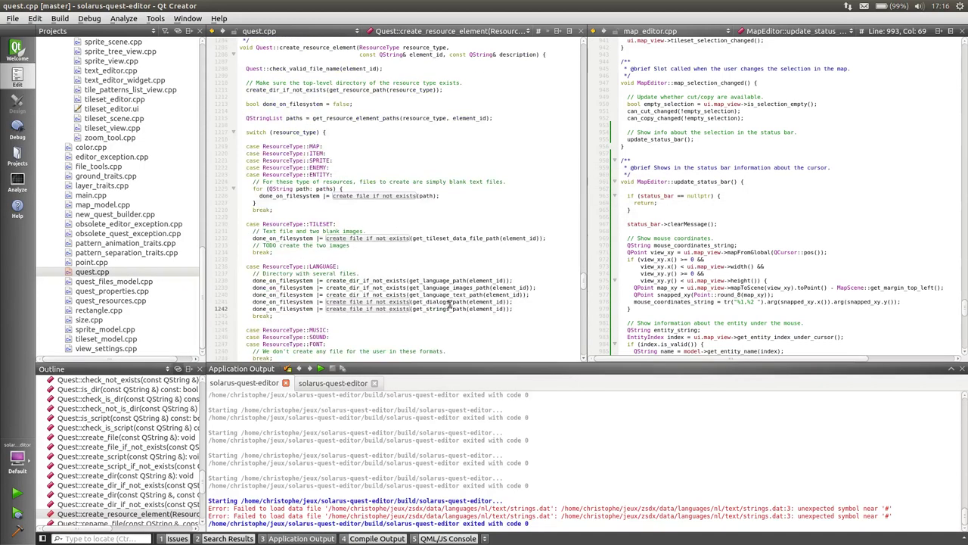
{"action": "left_click", "coordinate": [449, 301], "text": "ctrl"}
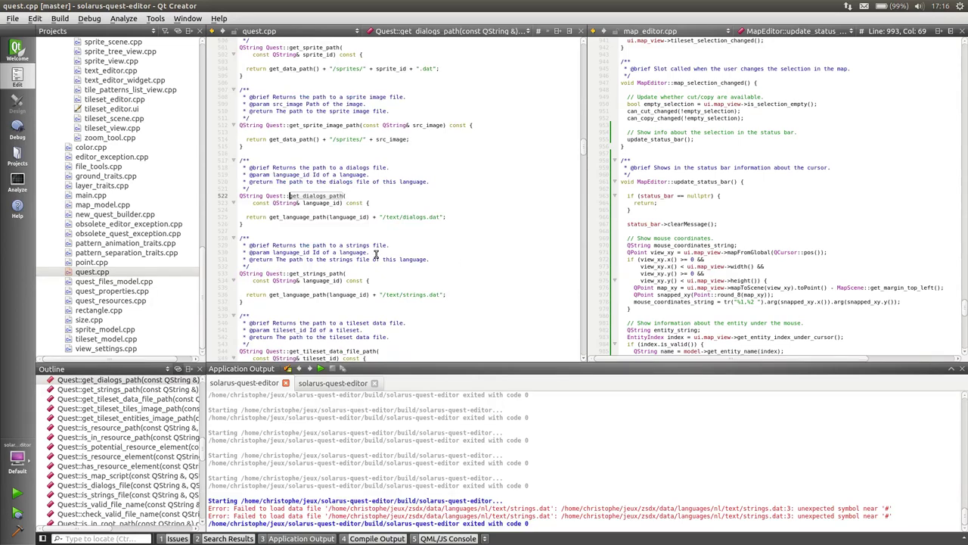
{"action": "scroll", "coordinate": [387, 204], "scroll_direction": "up", "scroll_amount": 1}
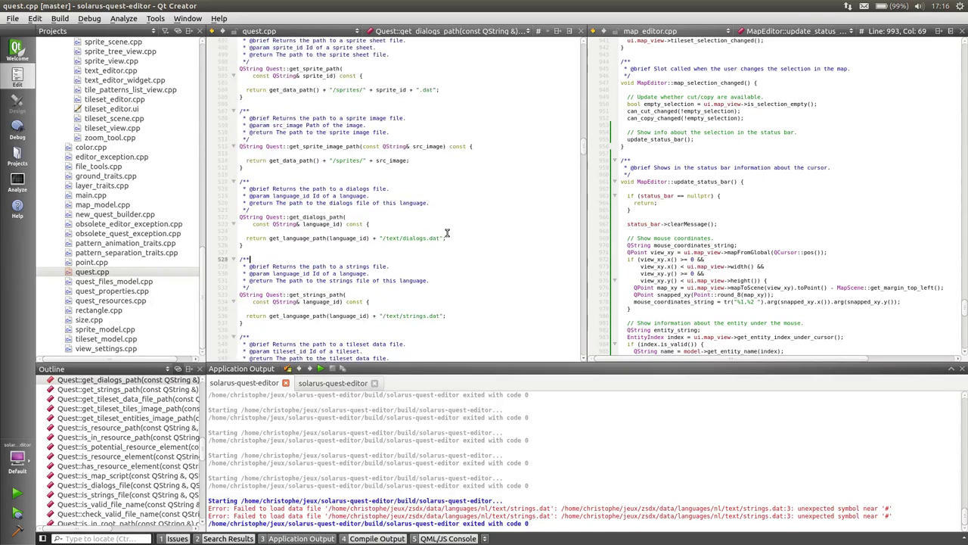
{"action": "left_click", "coordinate": [415, 231]}
{"action": "scroll", "coordinate": [424, 241], "scroll_direction": "down", "scroll_amount": 2}
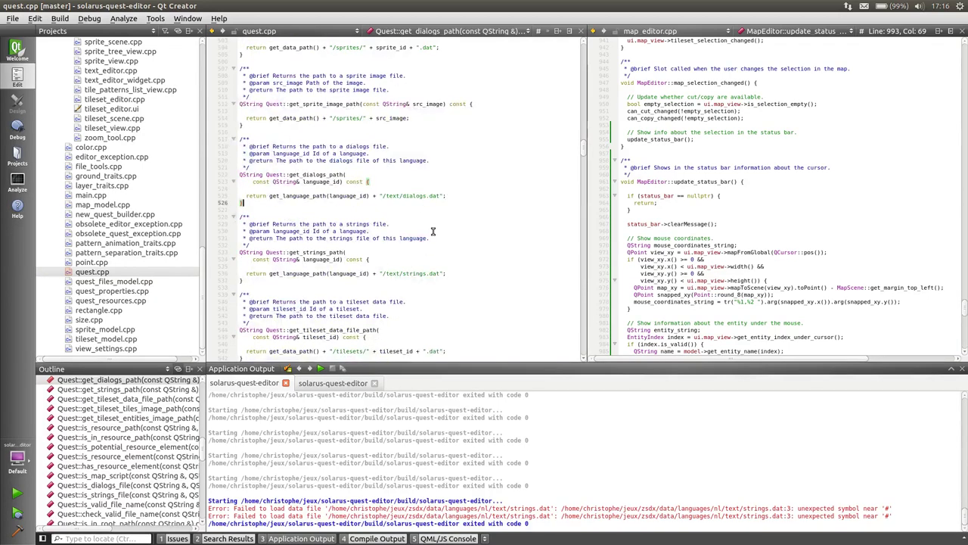
{"action": "key", "text": "alt+Left"}
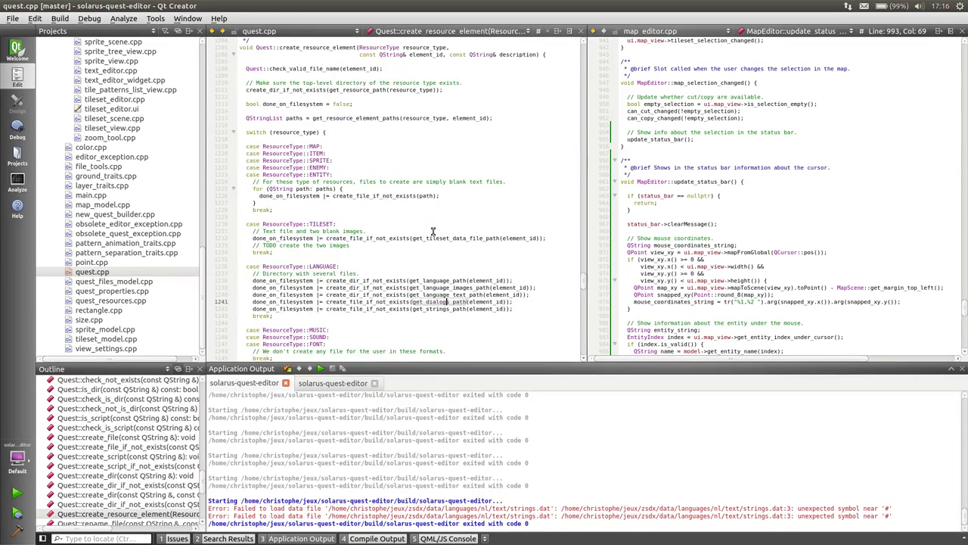
{"action": "key", "text": "ctrl+r"}
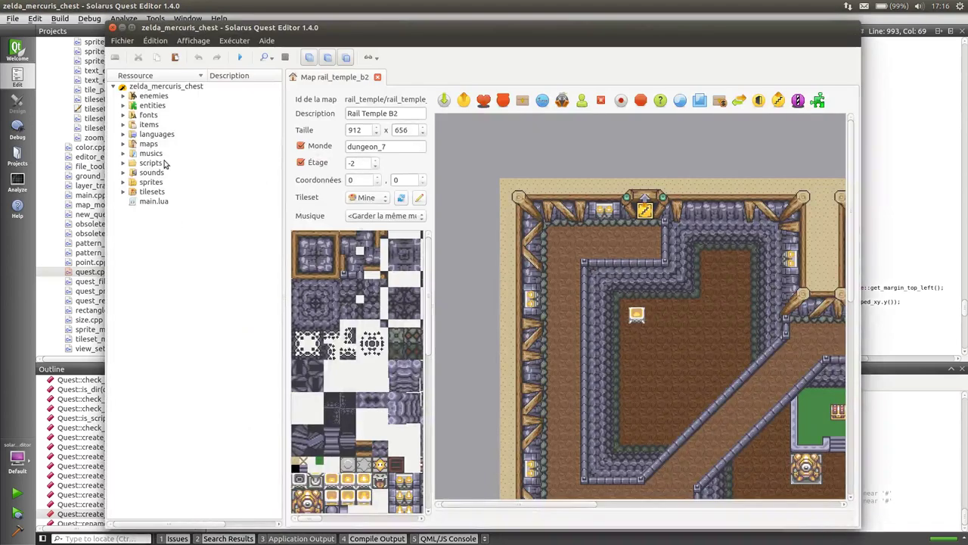
Create a new language with id 'asdf' and description 'asdf'
{"action": "left_click", "coordinate": [123, 133]}
{"action": "right_click", "coordinate": [149, 136]}
{"action": "left_click", "coordinate": [164, 143]}
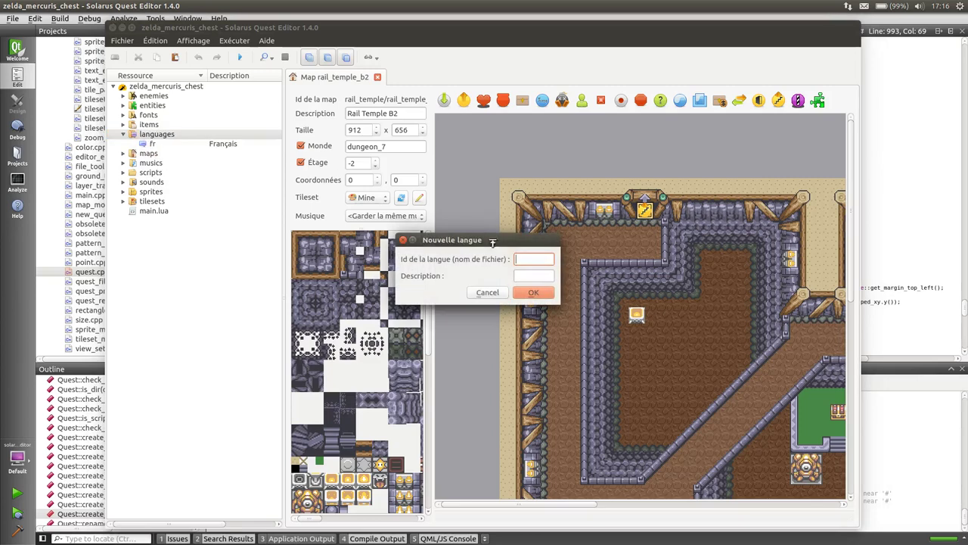
{"action": "type", "text": "asdf"}
{"action": "key", "text": "Tab"}
{"action": "type", "text": "asdf"}
{"action": "left_click", "coordinate": [544, 292]}
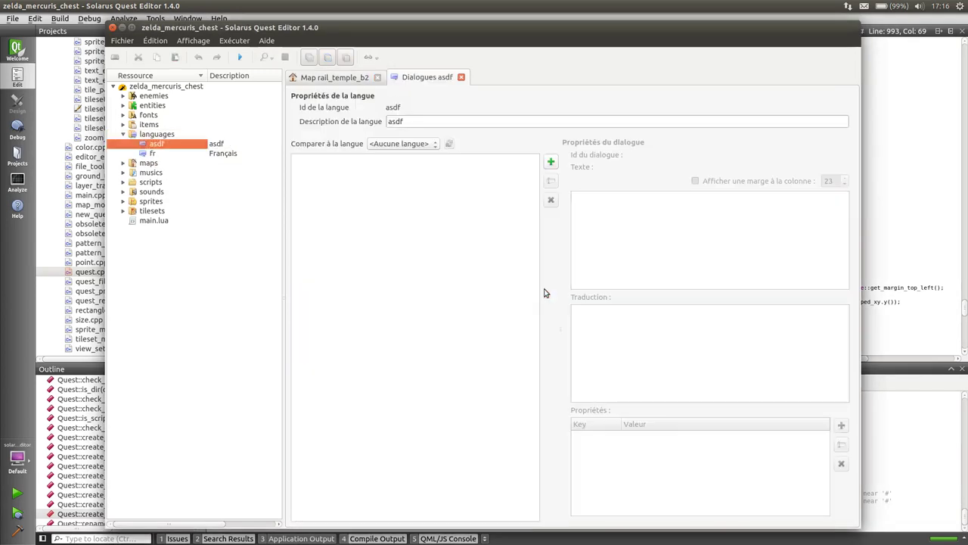
Open the asdf language's texts, close its texts and dialogues tabs, and quit the editor
{"action": "right_click", "coordinate": [160, 146]}
{"action": "left_click", "coordinate": [182, 161]}
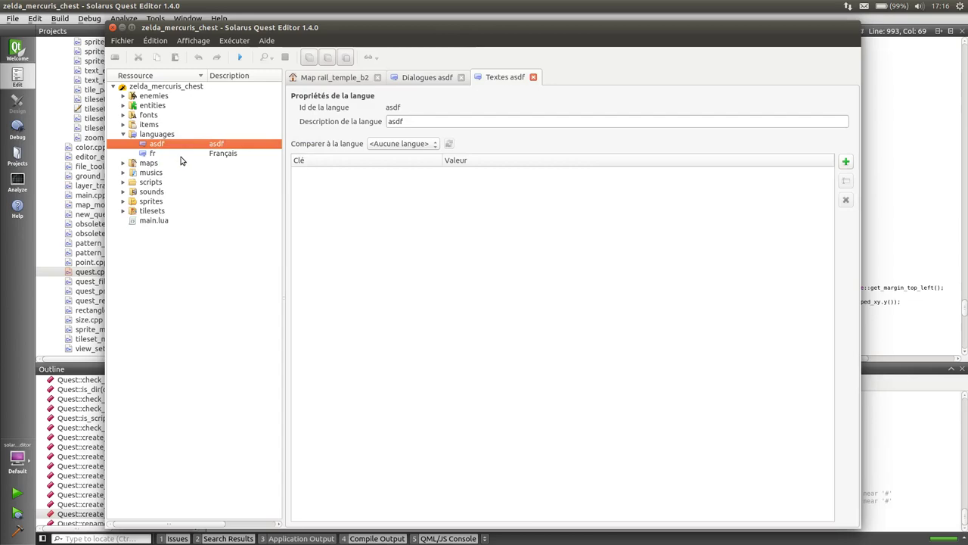
{"action": "middle_click", "coordinate": [484, 76]}
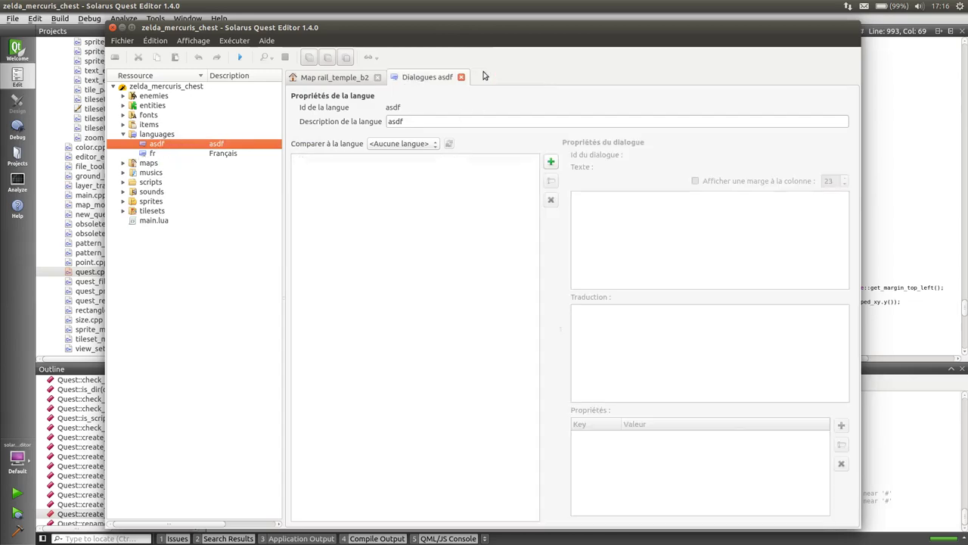
{"action": "left_click", "coordinate": [461, 77]}
{"action": "left_click", "coordinate": [112, 28]}
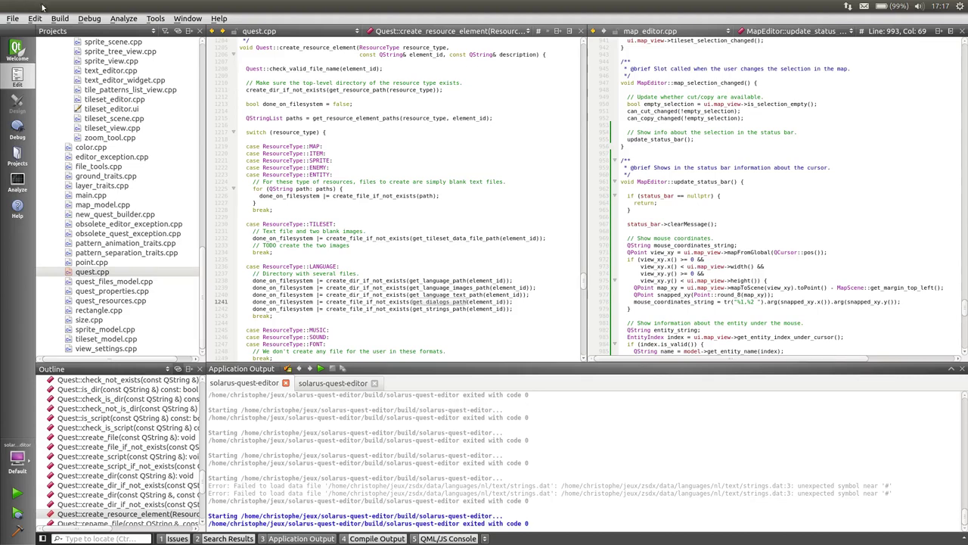
Relaunch the quest editor build from quest.cpp near line 1212
{"action": "scroll", "coordinate": [234, 247], "scroll_direction": "up", "scroll_amount": 2}
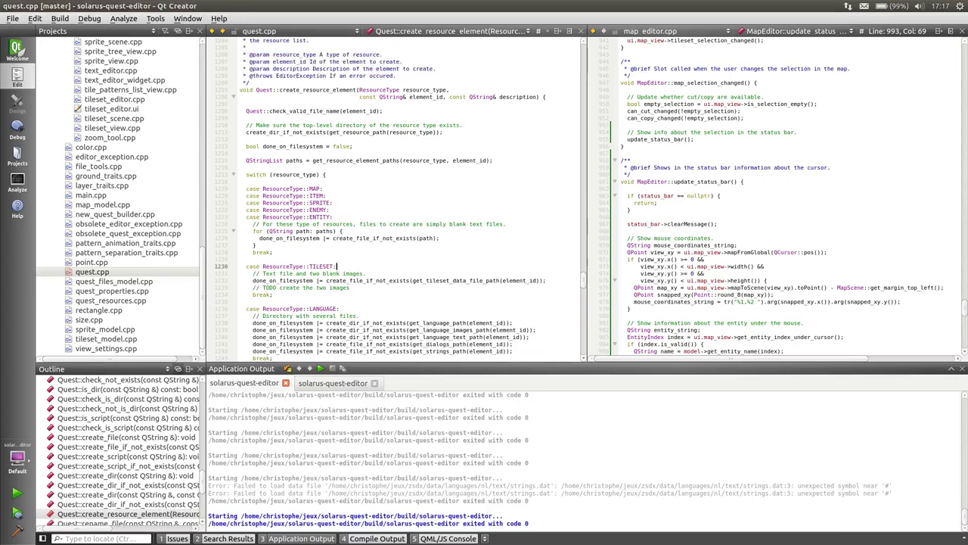
{"action": "left_click", "coordinate": [436, 136]}
{"action": "key", "text": "ctrl+r"}
Open the zsdx quest from the jeux folder
{"action": "left_click", "coordinate": [121, 40]}
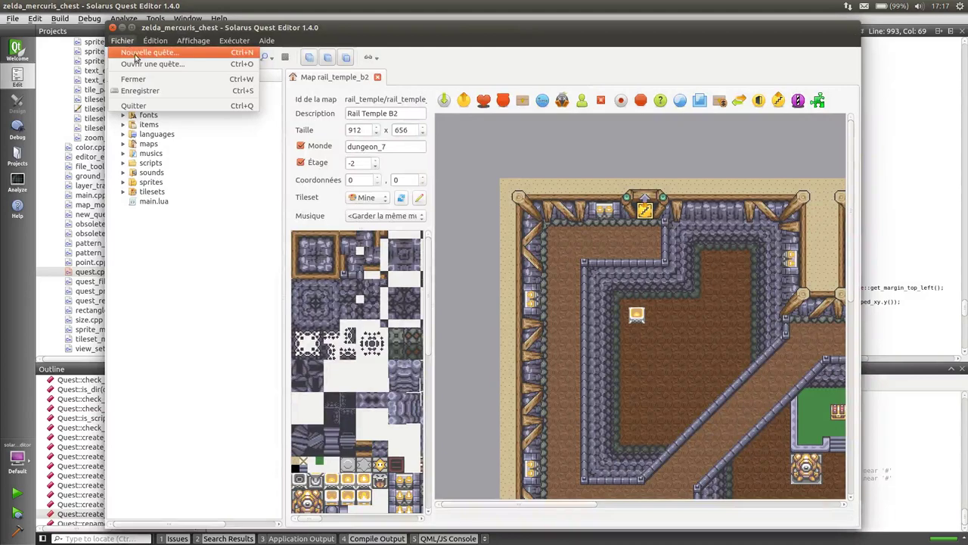
{"action": "left_click", "coordinate": [136, 54]}
{"action": "key", "text": "Escape"}
{"action": "left_click", "coordinate": [124, 40]}
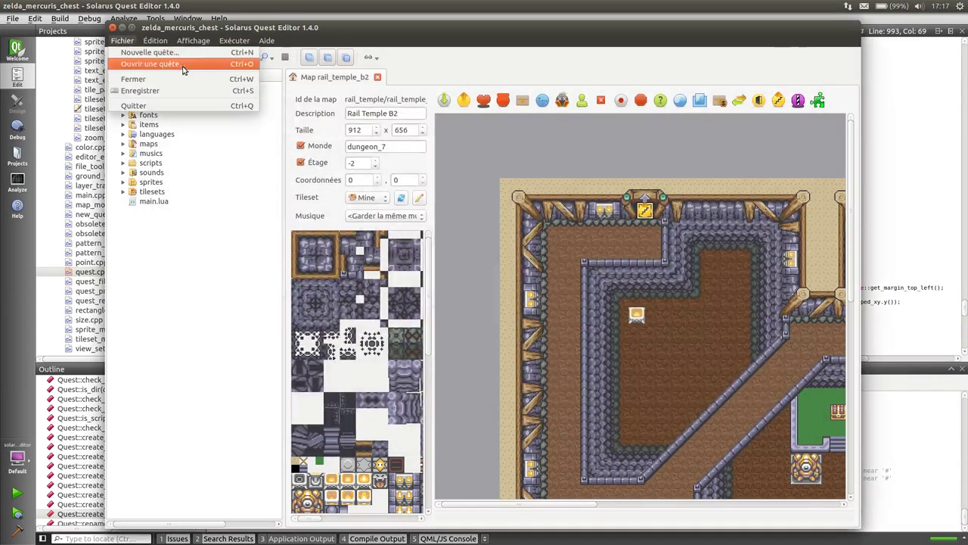
{"action": "left_click", "coordinate": [182, 66]}
{"action": "left_click", "coordinate": [309, 99]}
{"action": "left_click", "coordinate": [259, 99]}
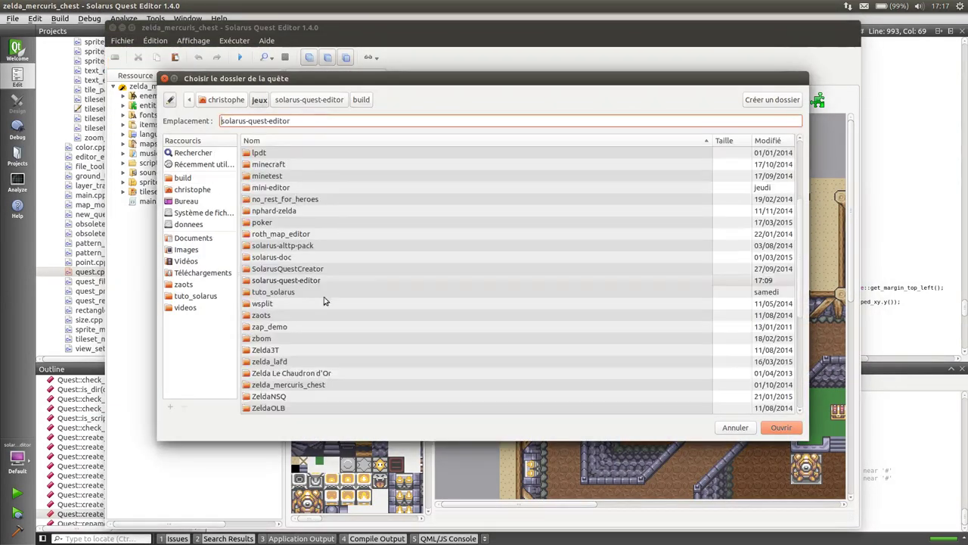
{"action": "scroll", "coordinate": [323, 301], "scroll_direction": "down", "scroll_amount": 5}
{"action": "left_click", "coordinate": [289, 361]}
{"action": "left_click", "coordinate": [780, 427]}
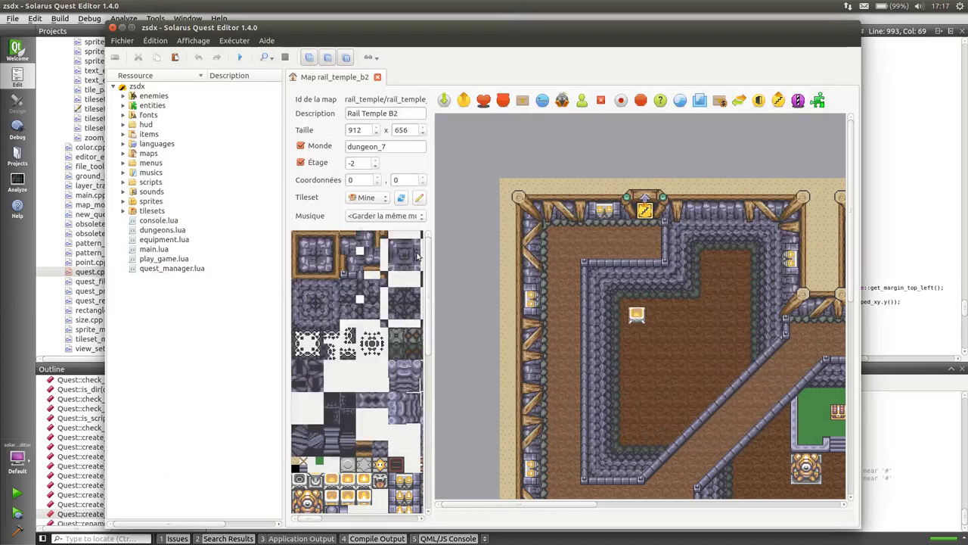
Add zsdx's nl folder to the quest as a language described 'asdf'
{"action": "left_click", "coordinate": [124, 144]}
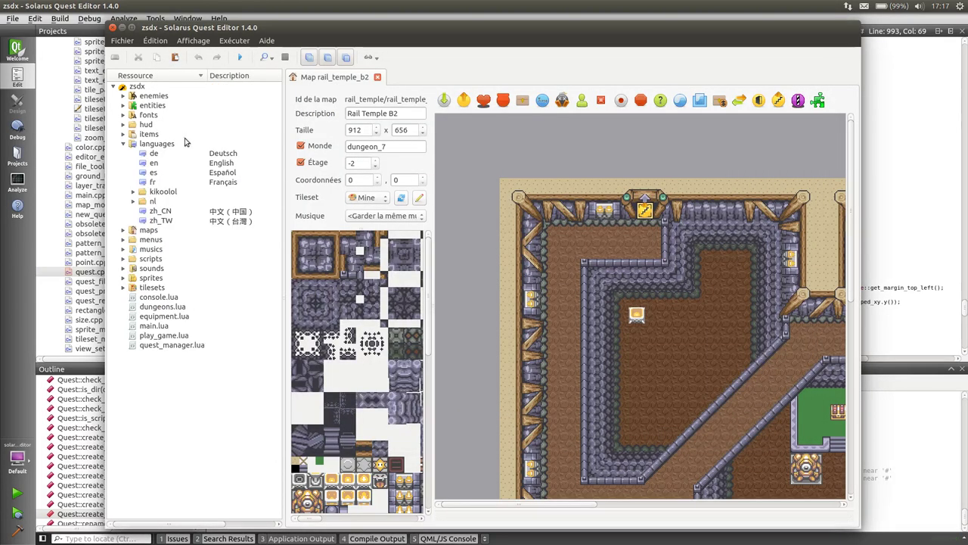
{"action": "right_click", "coordinate": [161, 200]}
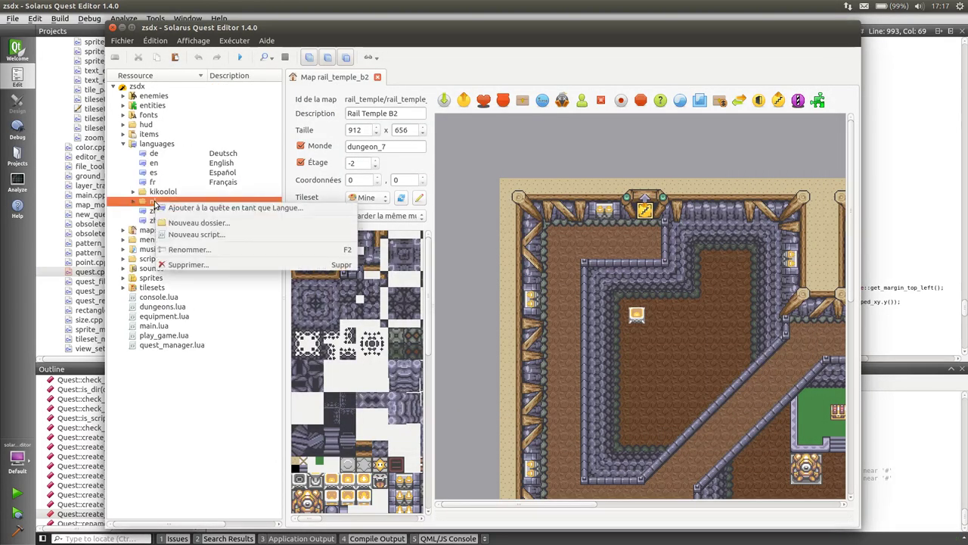
{"action": "left_click", "coordinate": [286, 208]}
{"action": "left_click", "coordinate": [543, 275]}
{"action": "type", "text": "asdf"}
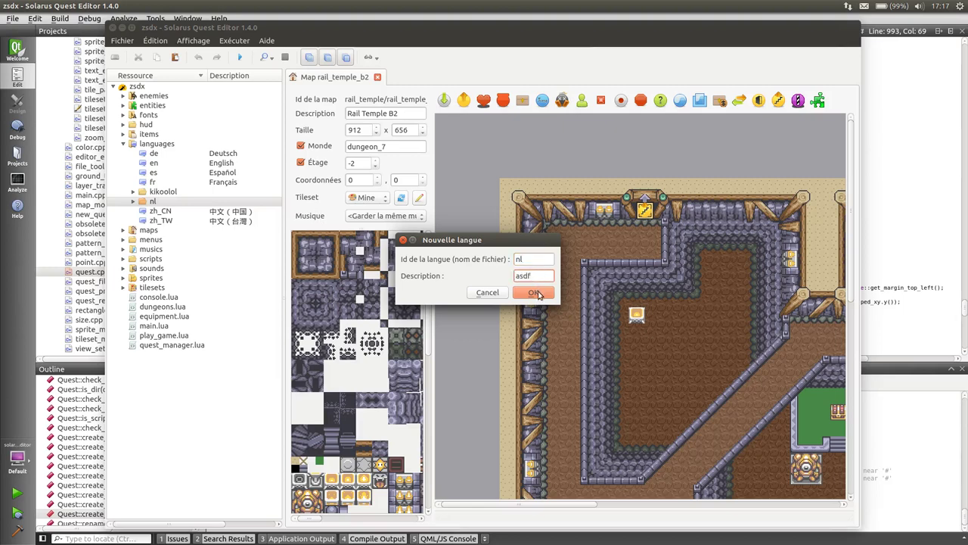
{"action": "left_click", "coordinate": [536, 292]}
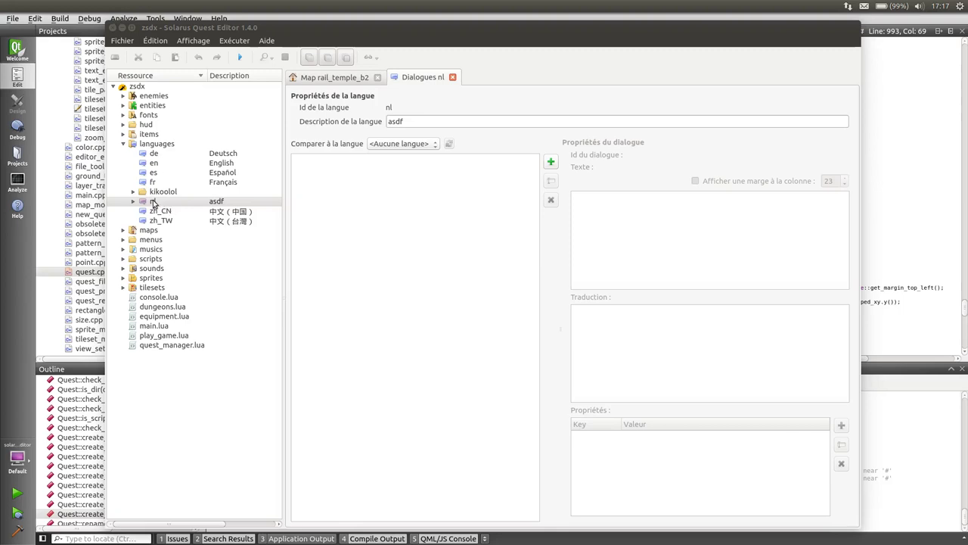
Try to open the nl language's texts and dismiss the missing strings file error
{"action": "right_click", "coordinate": [153, 202]}
{"action": "left_click", "coordinate": [173, 214]}
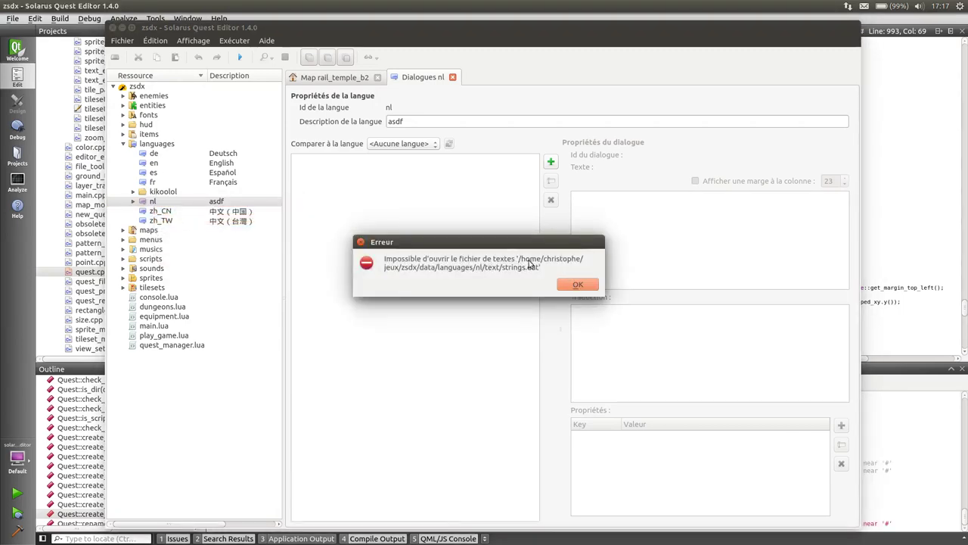
{"action": "left_click", "coordinate": [573, 284]}
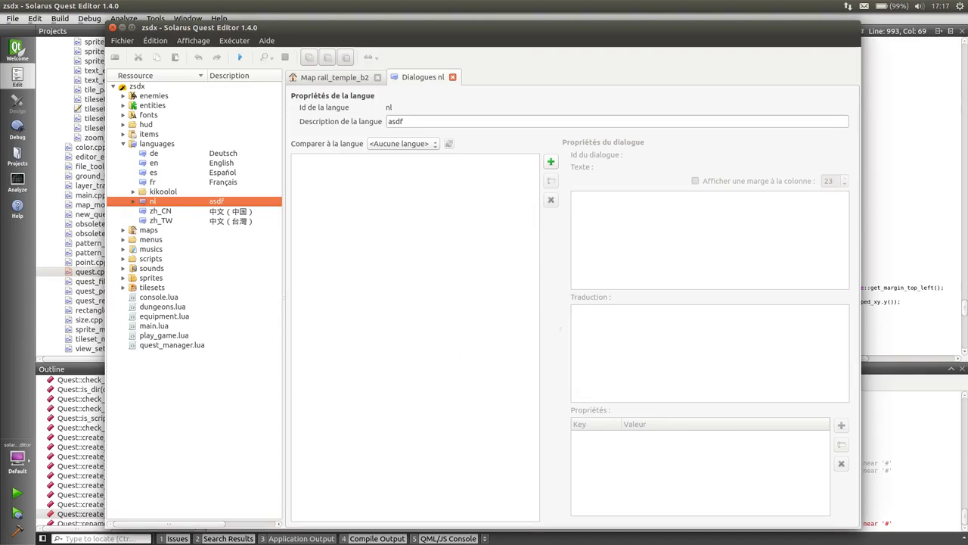
Close the nl dialogues and rail_temple_b2 map tabs, then quit the editor
{"action": "left_click", "coordinate": [453, 76]}
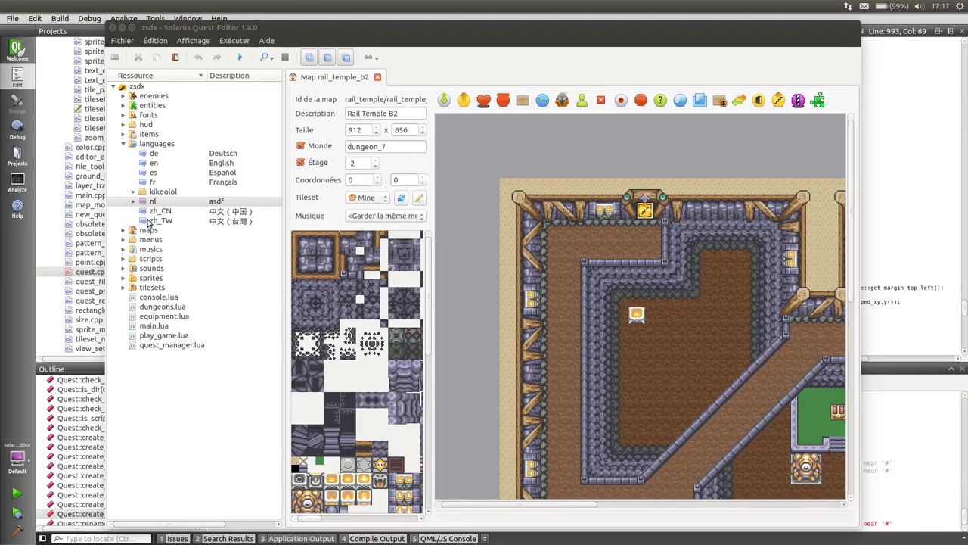
{"action": "left_click", "coordinate": [376, 76]}
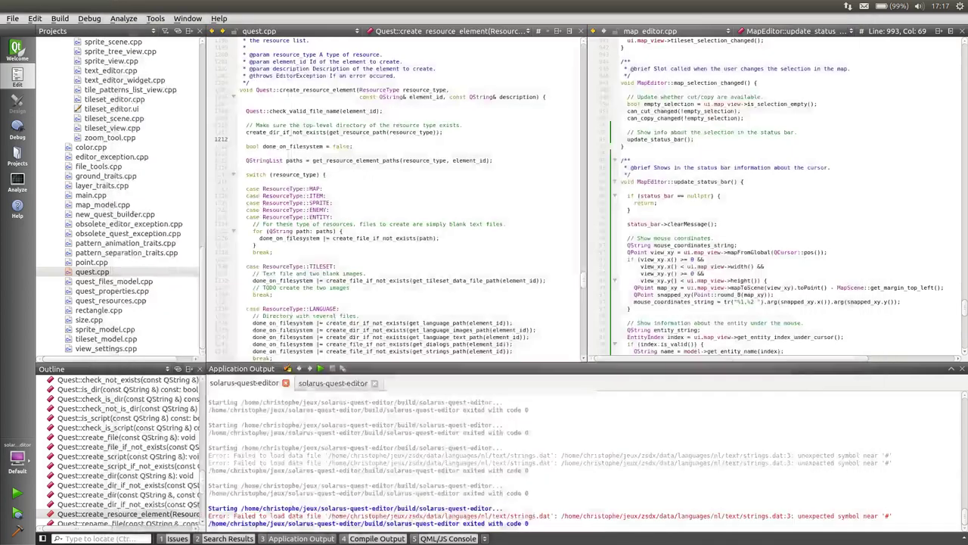
{"action": "left_click", "coordinate": [112, 28]}
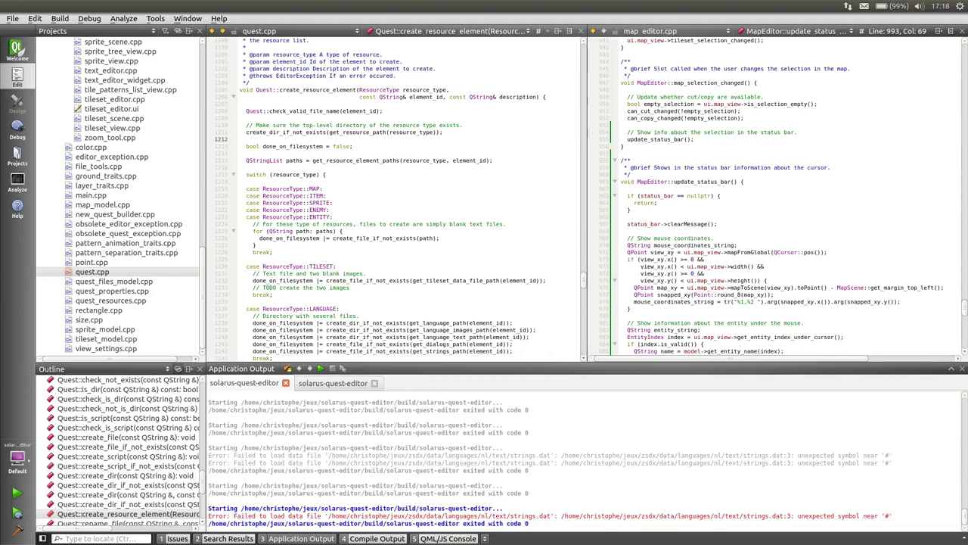
Rerun the quest editor build from quest.cpp's LANGUAGE case at line 1236
{"action": "left_click", "coordinate": [413, 309]}
{"action": "key", "text": "ctrl+r"}
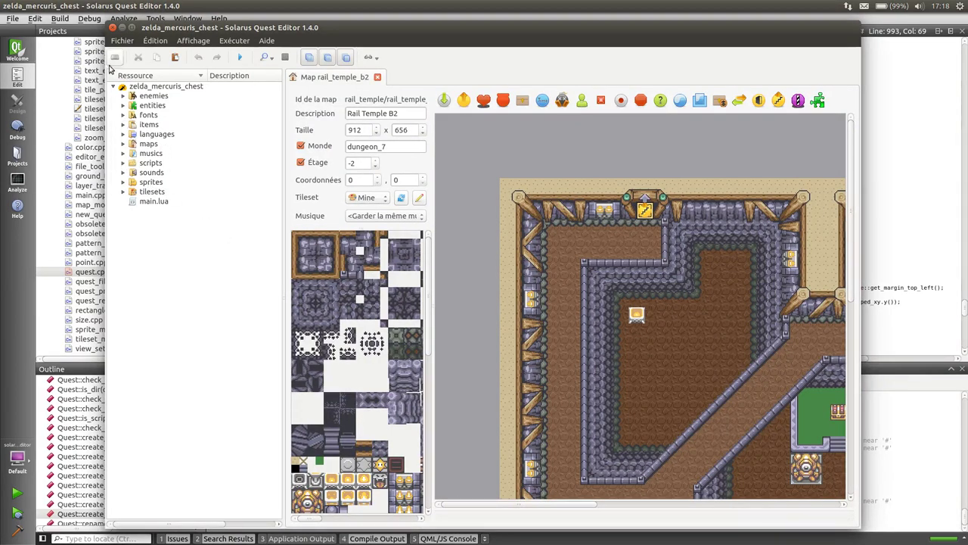
Open the quest properties from the quest root, then close them again
{"action": "right_click", "coordinate": [166, 89]}
{"action": "left_click", "coordinate": [178, 92]}
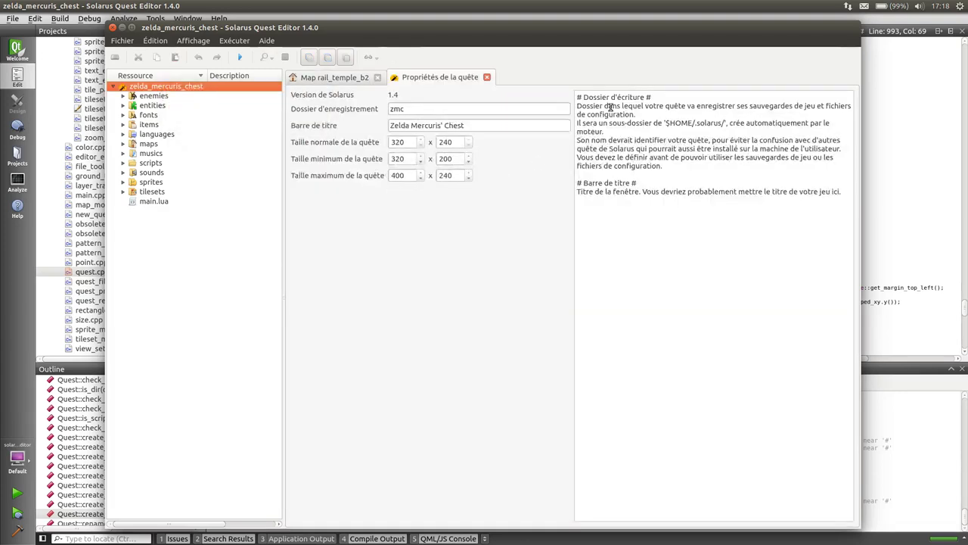
{"action": "left_click", "coordinate": [487, 77]}
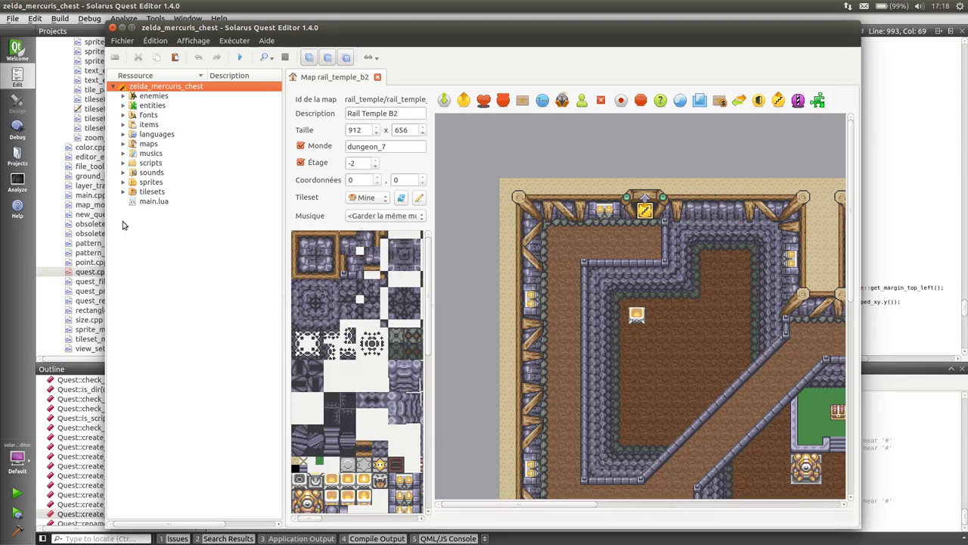
Widen the map panel slightly, look around the map, and expand the sprites folder
{"action": "left_click_drag", "start_coordinate": [284, 215], "coordinate": [274, 215]}
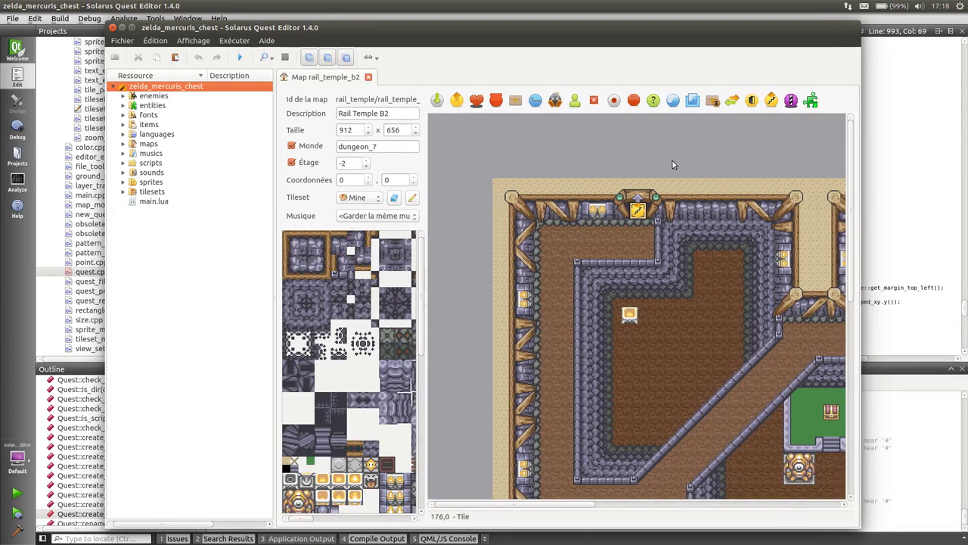
{"action": "scroll", "coordinate": [642, 227], "scroll_direction": "right", "scroll_amount": 5}
{"action": "scroll", "coordinate": [505, 188], "scroll_direction": "down", "scroll_amount": 3}
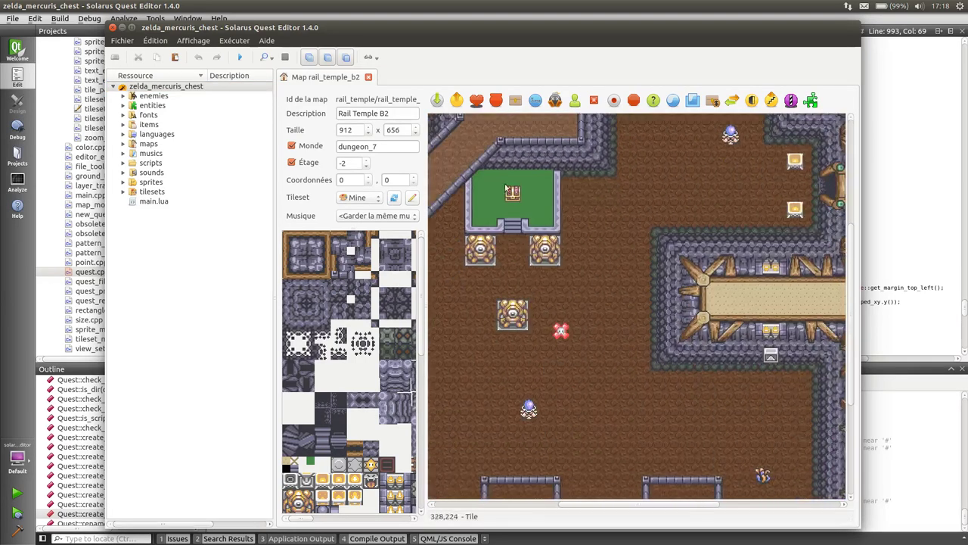
{"action": "scroll", "coordinate": [506, 188], "scroll_direction": "down", "scroll_amount": 5}
{"action": "scroll", "coordinate": [635, 303], "scroll_direction": "right", "scroll_amount": 3}
{"action": "scroll", "coordinate": [635, 303], "scroll_direction": "down", "scroll_amount": 3}
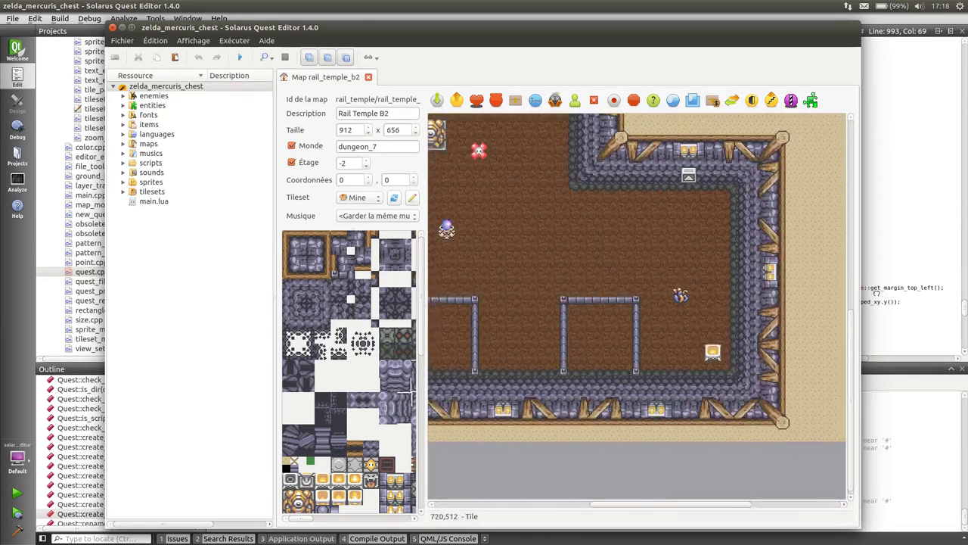
{"action": "scroll", "coordinate": [611, 147], "scroll_direction": "up", "scroll_amount": 5}
{"action": "scroll", "coordinate": [611, 147], "scroll_direction": "up", "scroll_amount": 4}
{"action": "scroll", "coordinate": [611, 148], "scroll_direction": "left", "scroll_amount": 4}
{"action": "scroll", "coordinate": [611, 148], "scroll_direction": "left", "scroll_amount": 1}
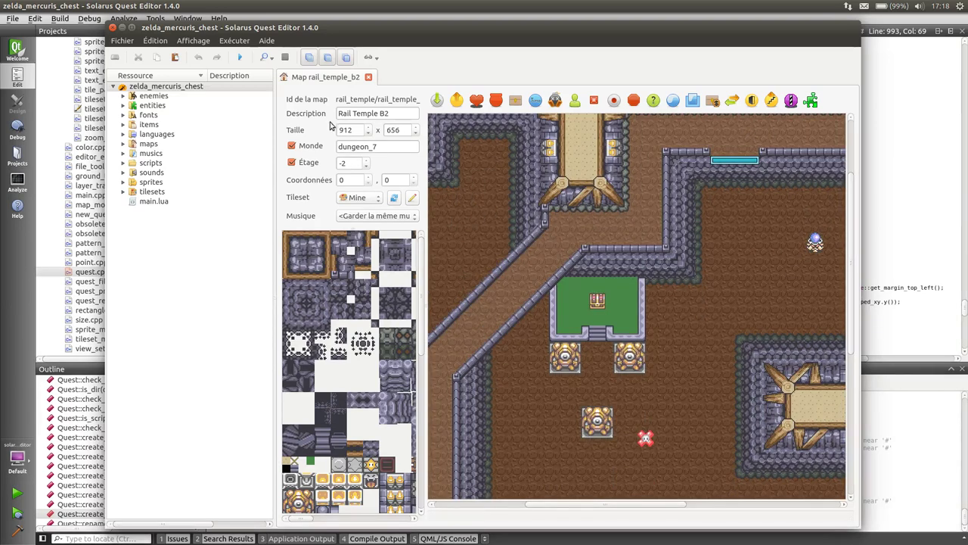
{"action": "left_click", "coordinate": [123, 183]}
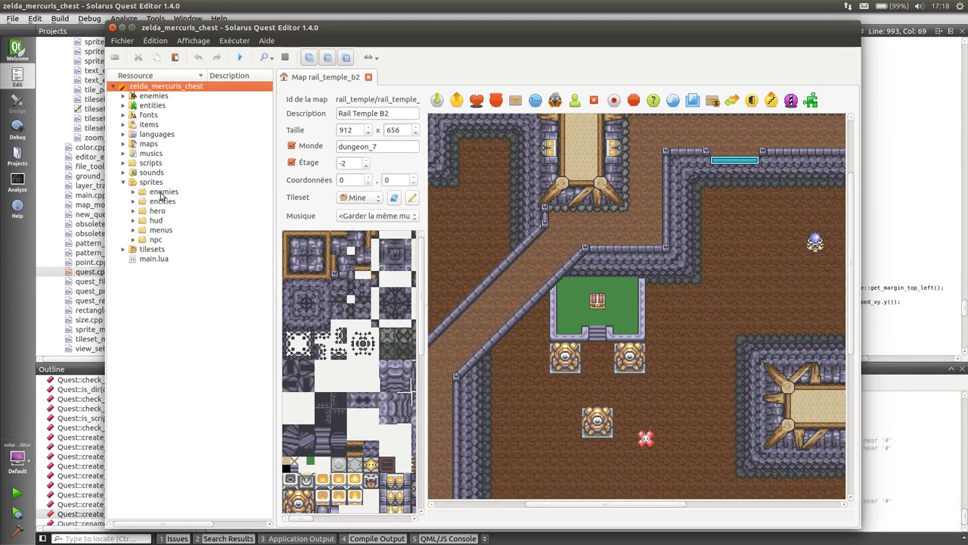
Open the big_chest entity sprite from the sprites folder, then close it
{"action": "left_click", "coordinate": [140, 201]}
{"action": "right_click", "coordinate": [175, 229]}
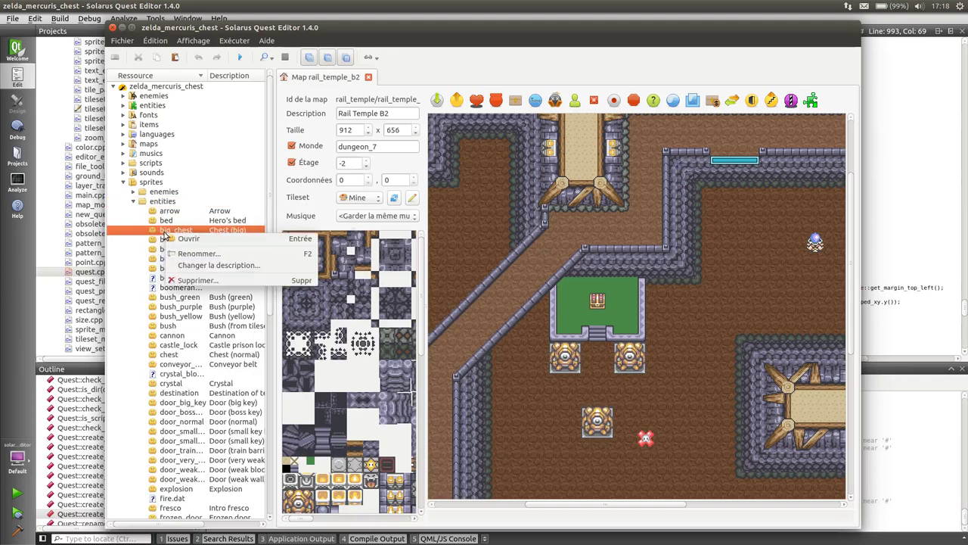
{"action": "left_click", "coordinate": [186, 240]}
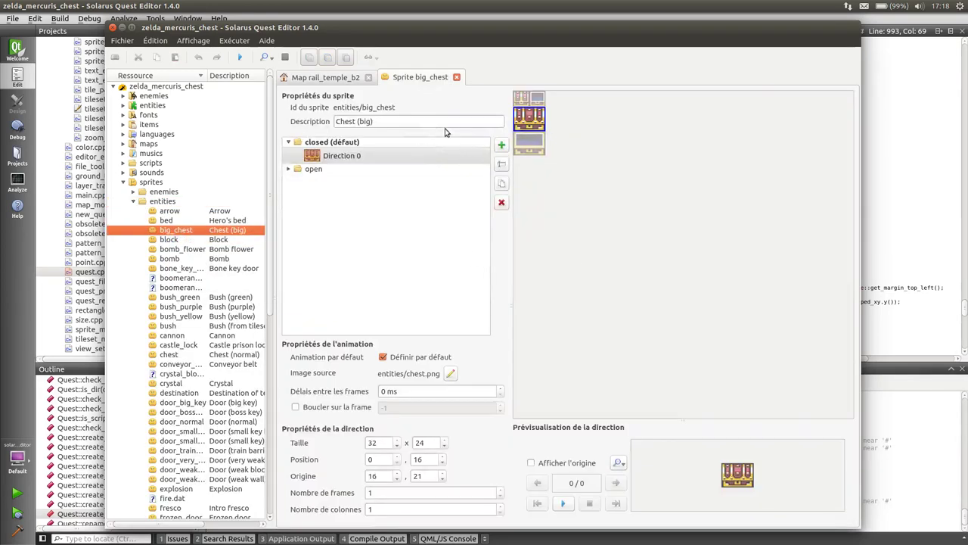
{"action": "left_click", "coordinate": [456, 77]}
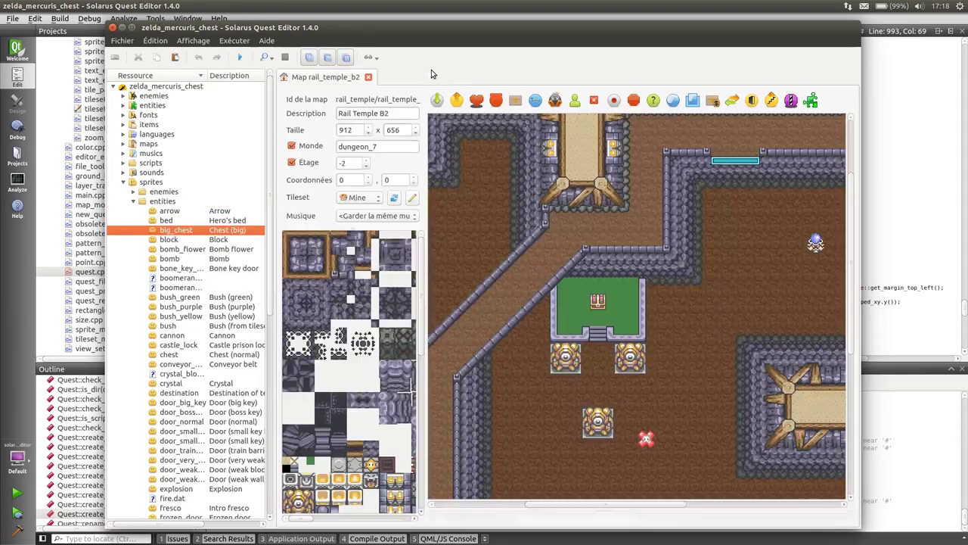
Close the rail_temple_b2 map and collapse the sprites folders
{"action": "left_click", "coordinate": [368, 77]}
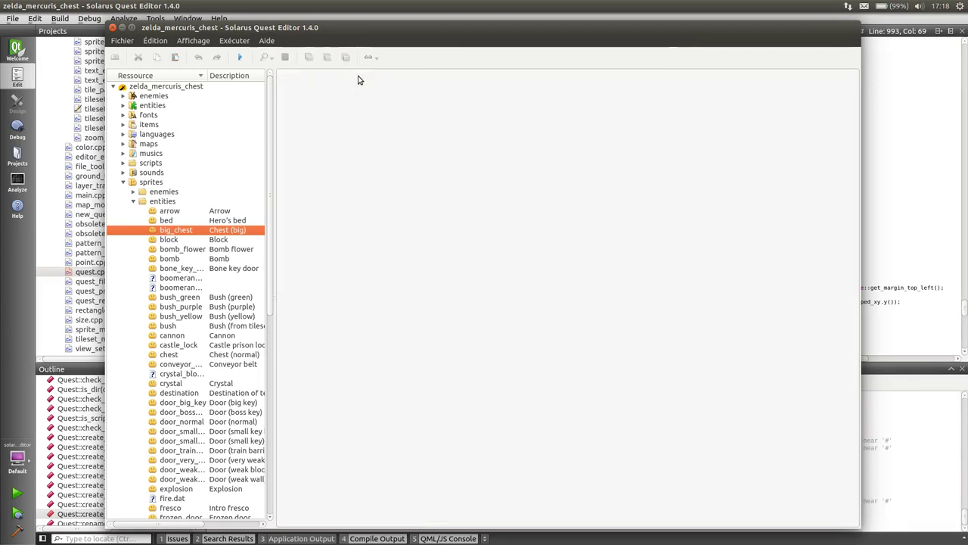
{"action": "left_click", "coordinate": [133, 201]}
{"action": "left_click", "coordinate": [123, 181]}
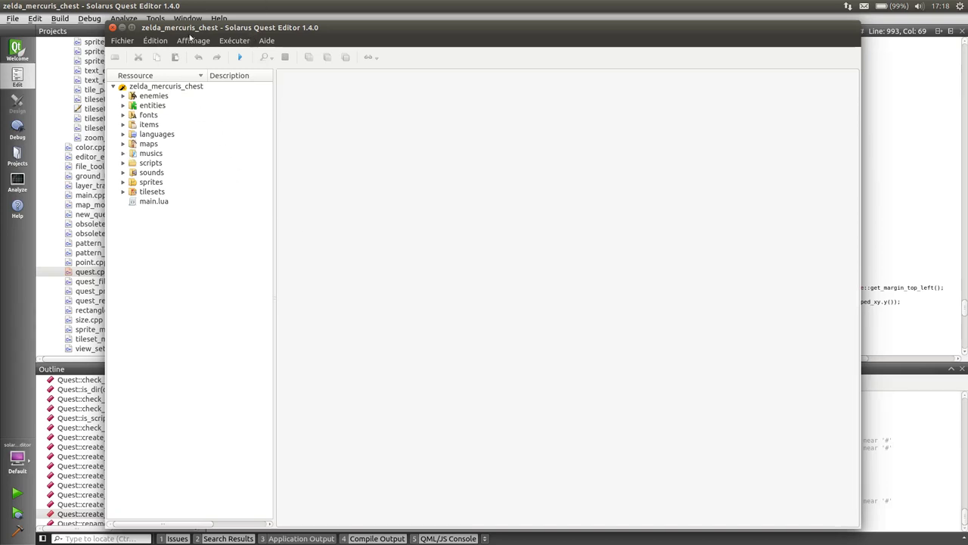
{"action": "left_click", "coordinate": [122, 41]}
{"action": "left_click", "coordinate": [147, 183]}
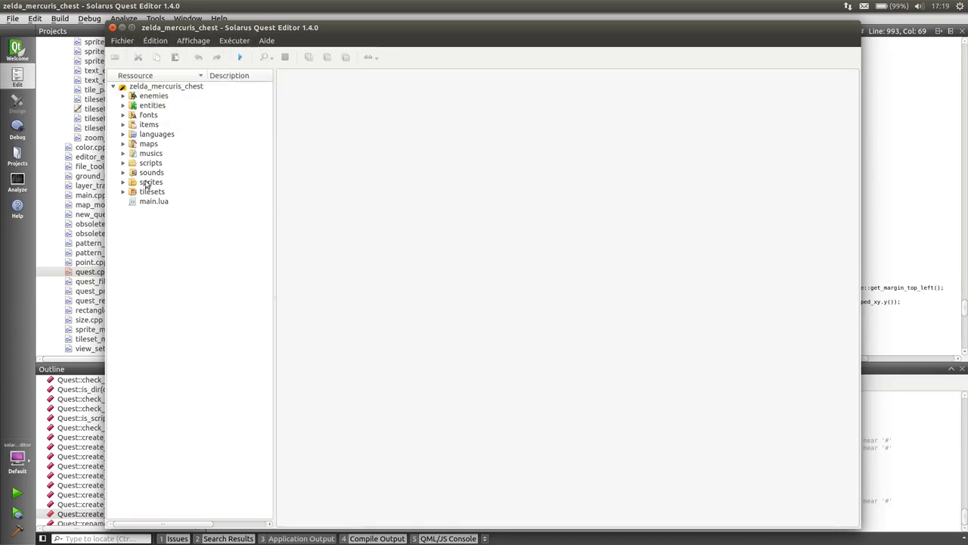
Expand maps and rail_temple, and select the Rail Temple B2 map
{"action": "left_click", "coordinate": [123, 143]}
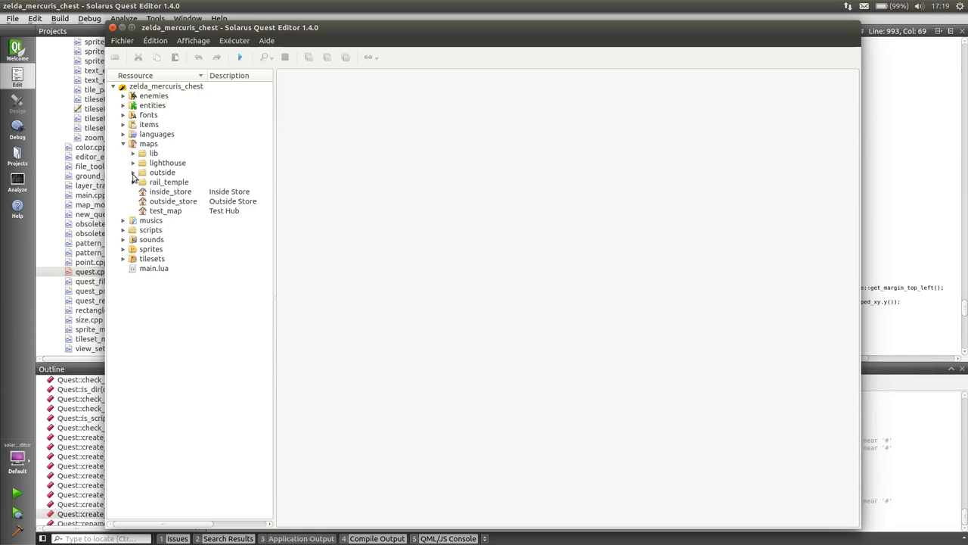
{"action": "left_click", "coordinate": [133, 182]}
{"action": "left_click", "coordinate": [195, 212]}
Open Rail Temple B2 and narrow the resource tree to widen the map view
{"action": "double_click", "coordinate": [195, 211]}
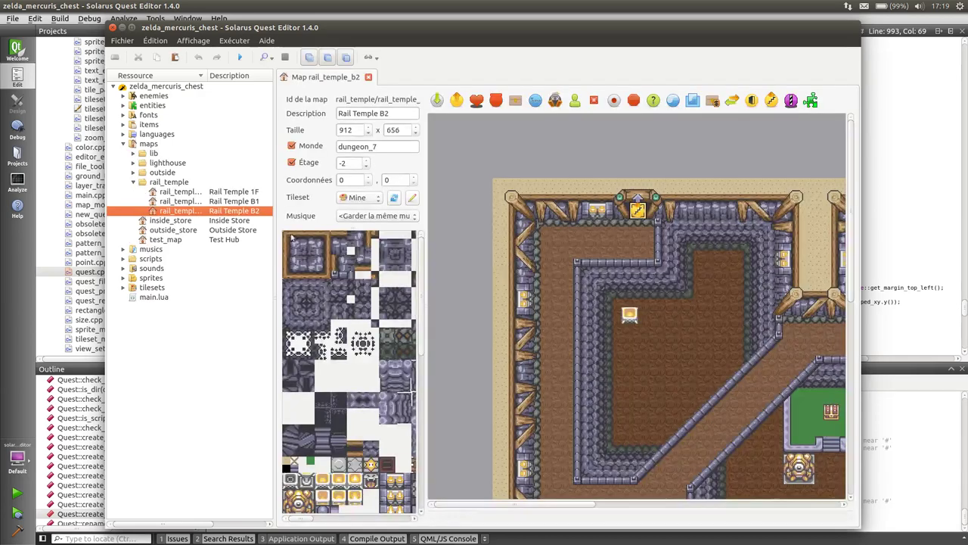
{"action": "scroll", "coordinate": [560, 341], "scroll_direction": "right", "scroll_amount": 5}
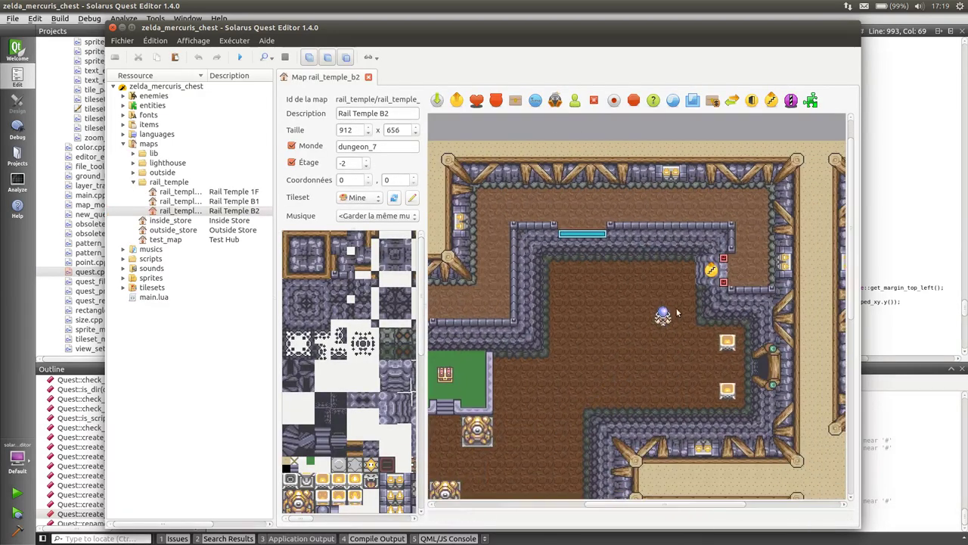
{"action": "scroll", "coordinate": [842, 272], "scroll_direction": "right", "scroll_amount": 1}
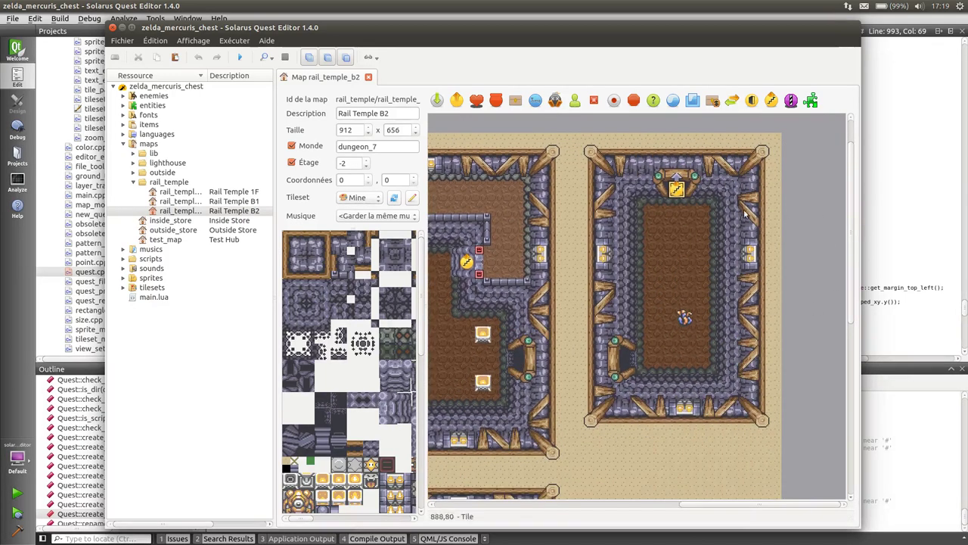
{"action": "scroll", "coordinate": [635, 303], "scroll_direction": "up", "scroll_amount": 1}
{"action": "scroll", "coordinate": [635, 303], "scroll_direction": "left", "scroll_amount": 2}
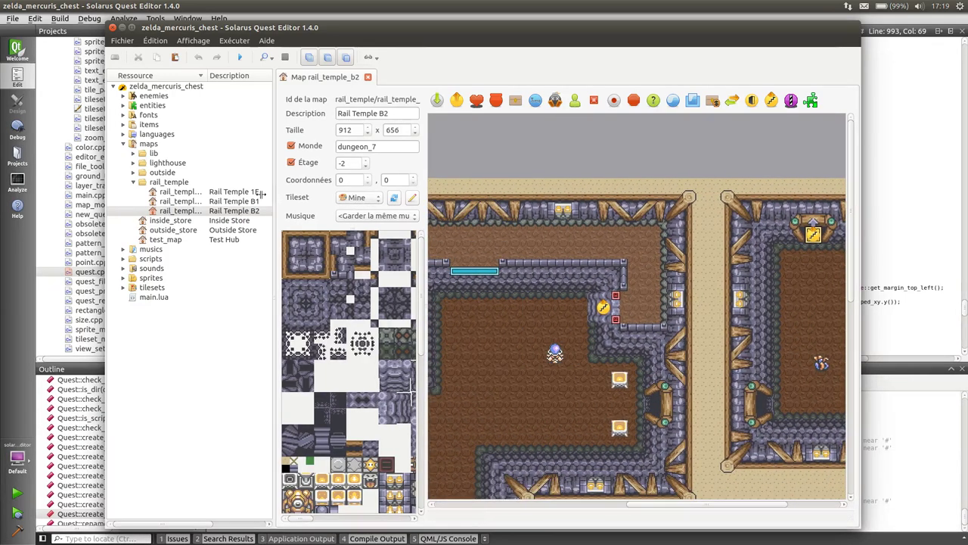
{"action": "left_click_drag", "start_coordinate": [274, 198], "coordinate": [196, 198]}
Show the context menus for two wall tiles, then select the chest
{"action": "right_click", "coordinate": [604, 237]}
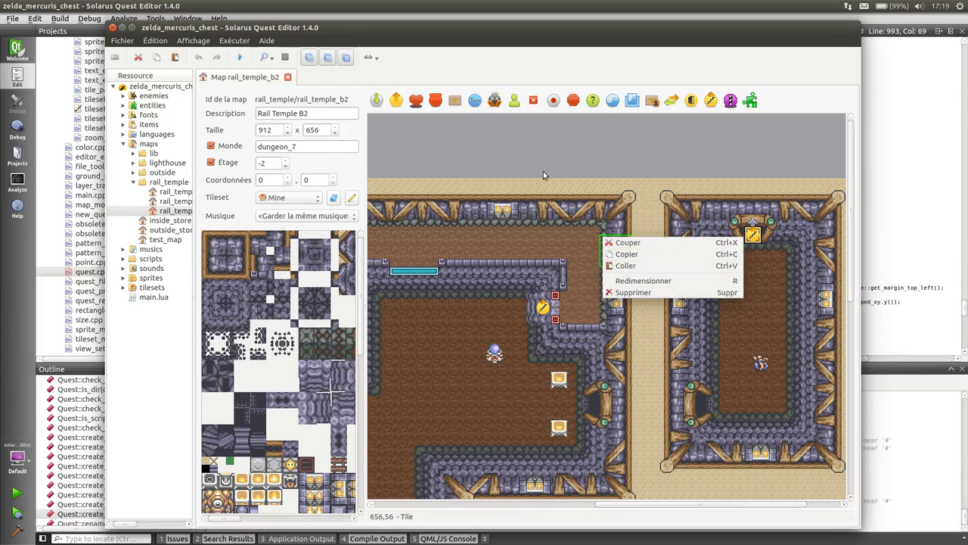
{"action": "left_click", "coordinate": [559, 208]}
{"action": "right_click", "coordinate": [560, 206]}
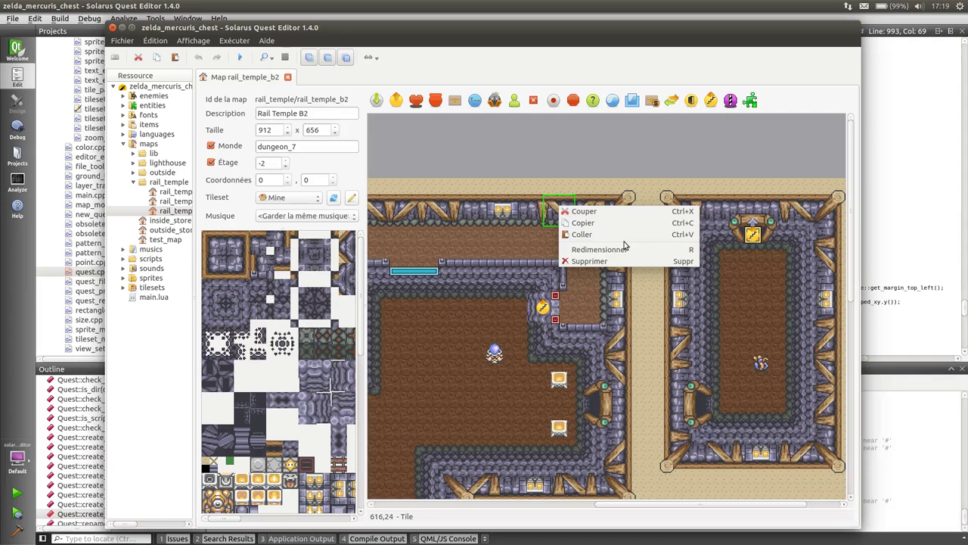
{"action": "left_click", "coordinate": [548, 208]}
{"action": "left_click", "coordinate": [506, 211]}
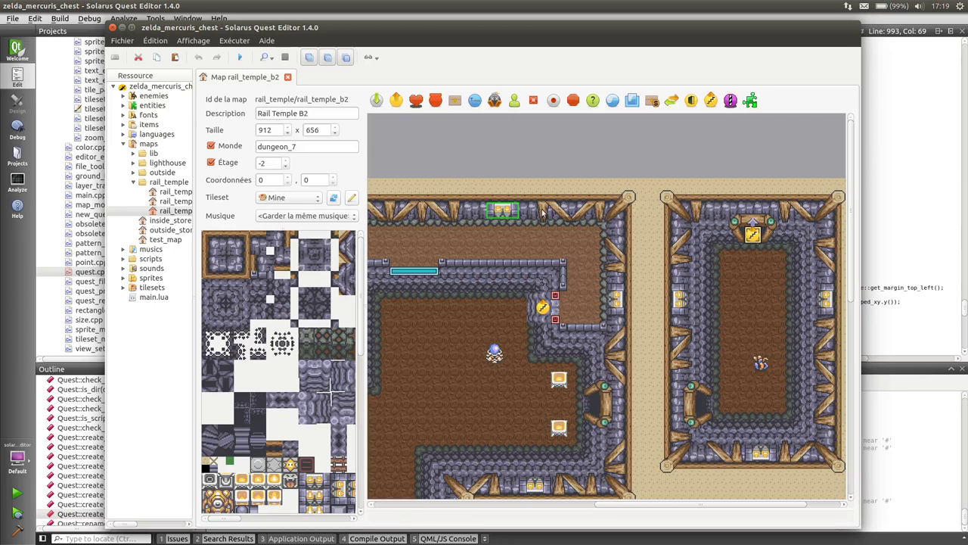
Select a large floor area in a lower room and show its context menu
{"action": "middle_click_drag", "start_coordinate": [474, 331], "coordinate": [395, 262]}
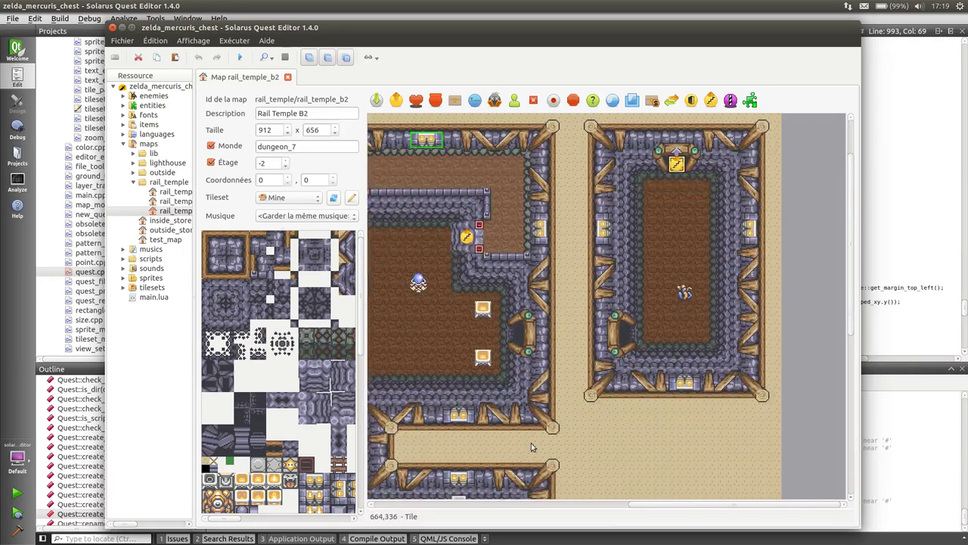
{"action": "middle_click_drag", "start_coordinate": [445, 369], "coordinate": [638, 373]}
{"action": "right_click", "coordinate": [567, 249]}
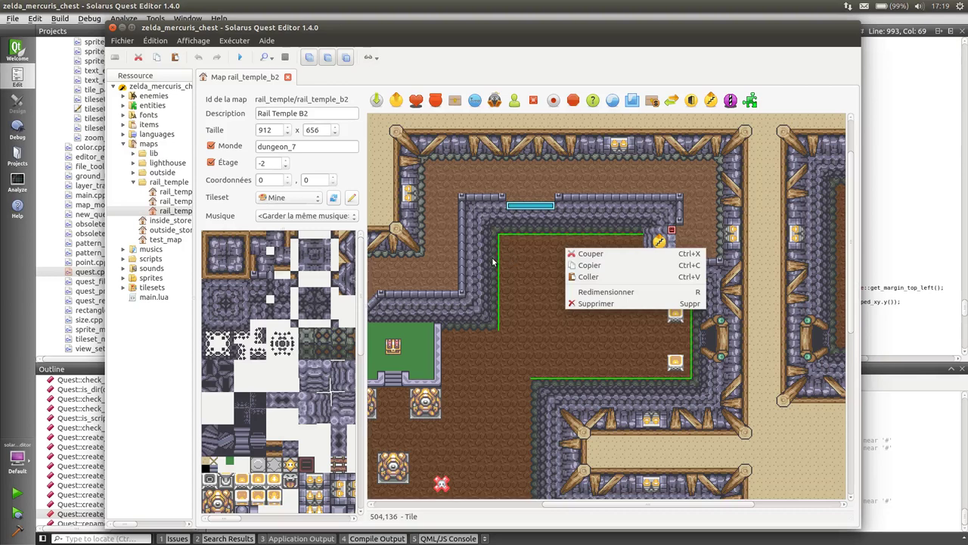
{"action": "left_click", "coordinate": [479, 280]}
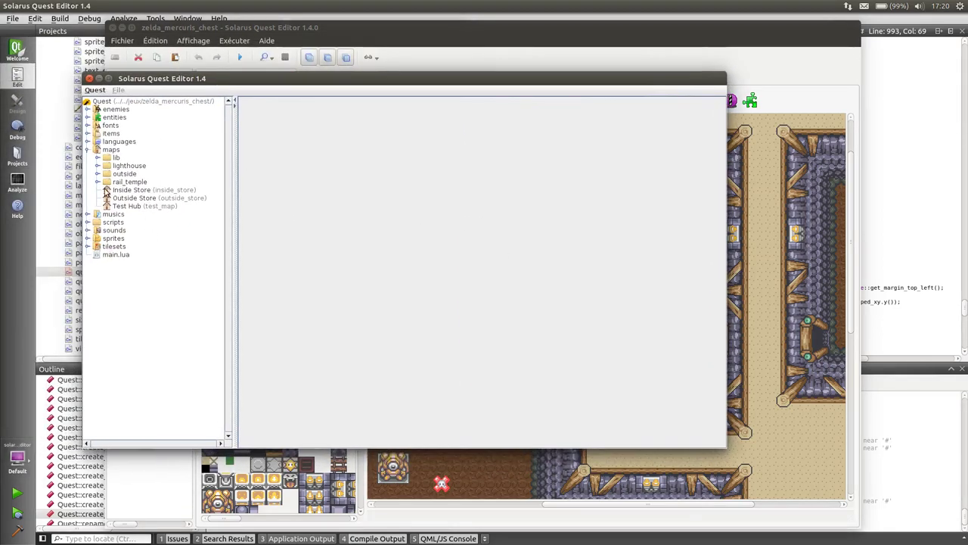
Expand rail_temple and open Rail Temple B2 in the old editor
{"action": "left_click", "coordinate": [96, 182]}
{"action": "left_click", "coordinate": [147, 205]}
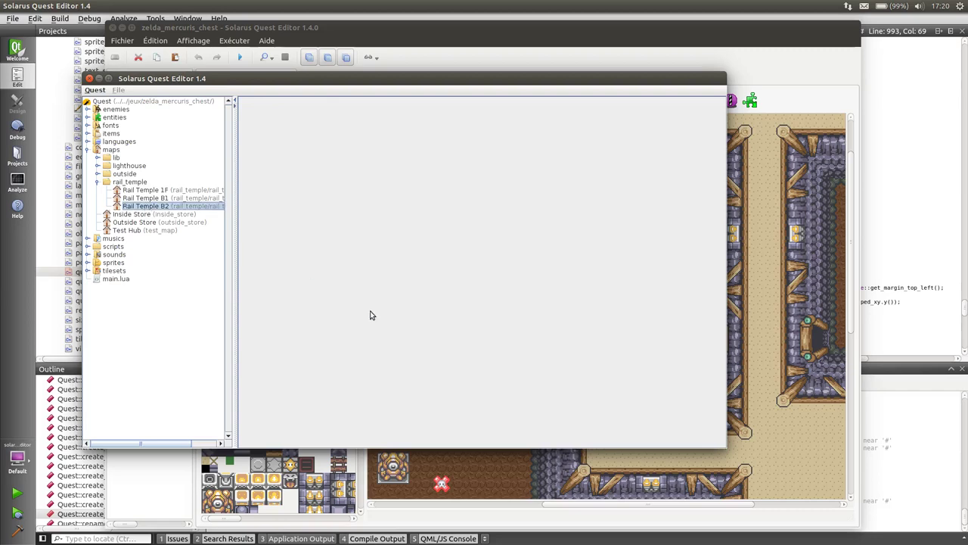
{"action": "scroll", "coordinate": [519, 322], "scroll_direction": "down", "scroll_amount": 3}
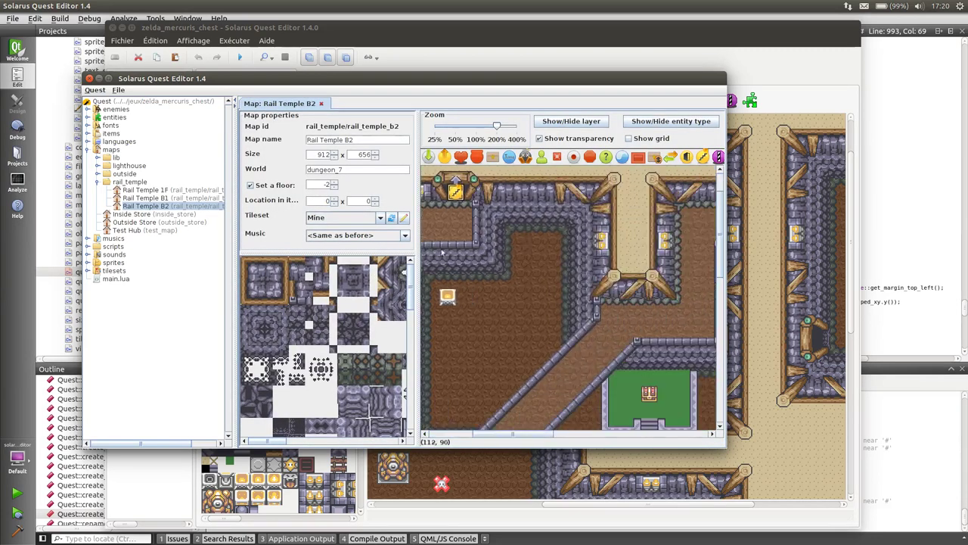
Show the old editor's tile context menu on two tiles, dismissing it each time
{"action": "right_click", "coordinate": [486, 243]}
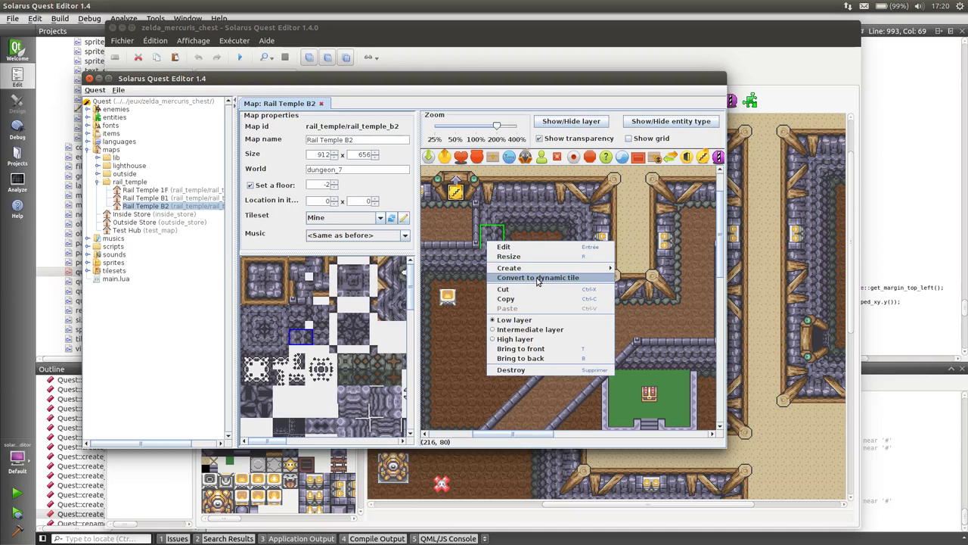
{"action": "mouse_move", "coordinate": [522, 268]}
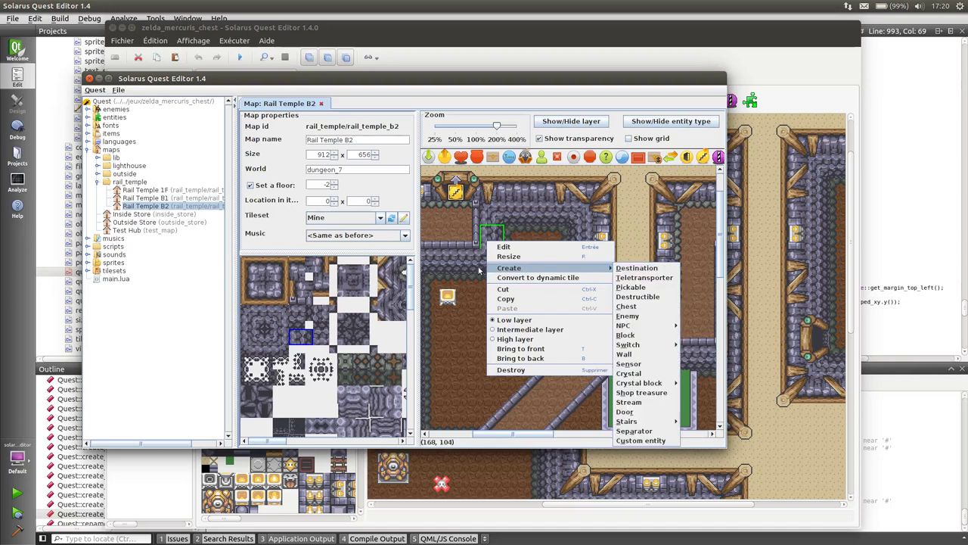
{"action": "left_click", "coordinate": [477, 265]}
{"action": "right_click", "coordinate": [448, 248]}
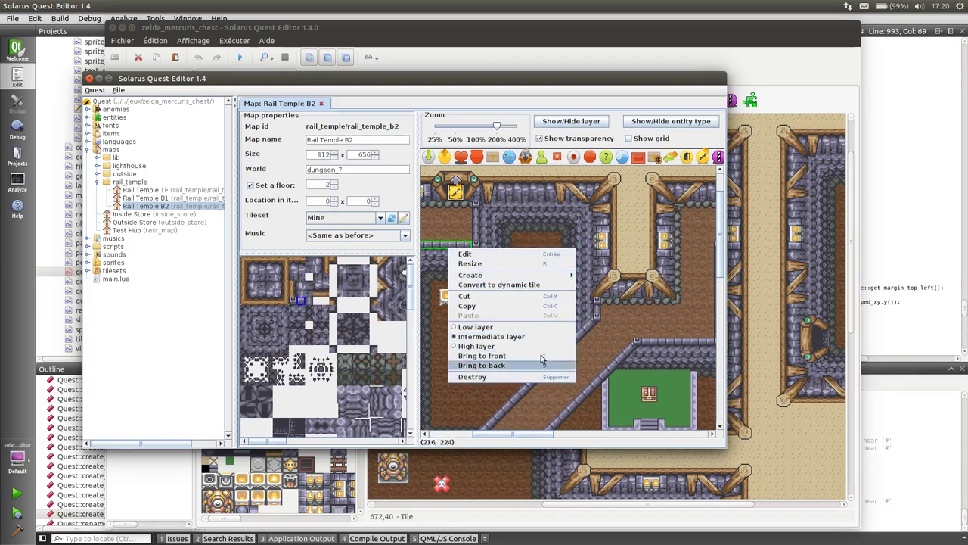
{"action": "left_click", "coordinate": [563, 219]}
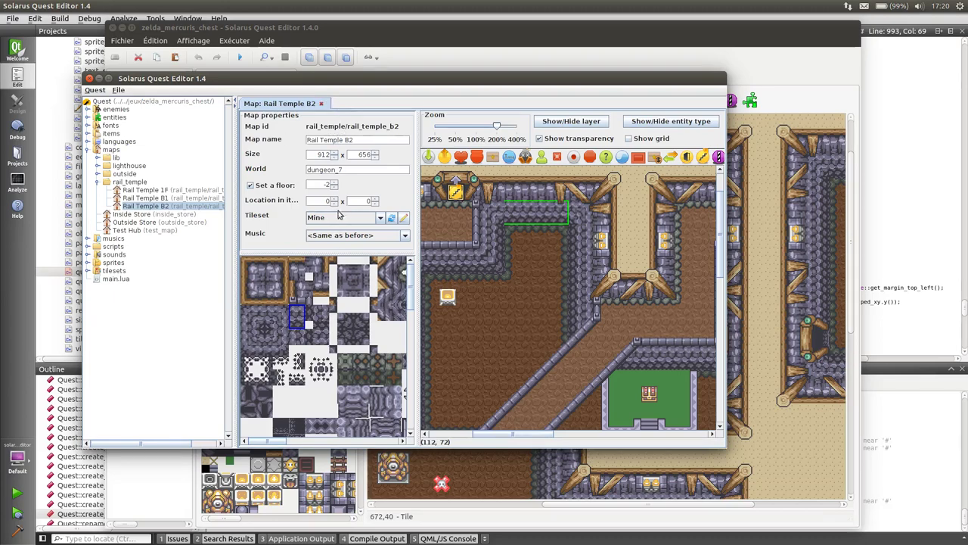
Close the old editor and switch the map's tileset to Light World
{"action": "left_click", "coordinate": [90, 78]}
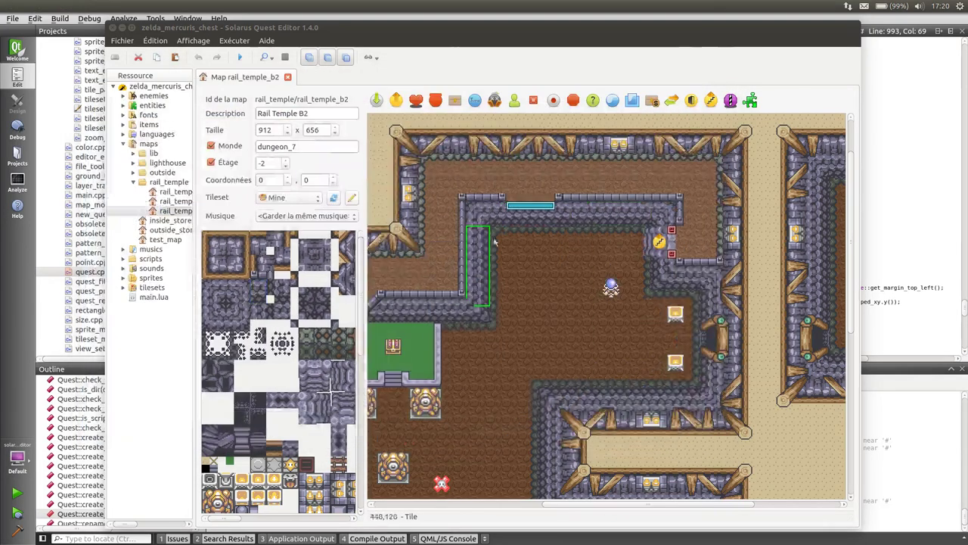
{"action": "left_click", "coordinate": [302, 197]}
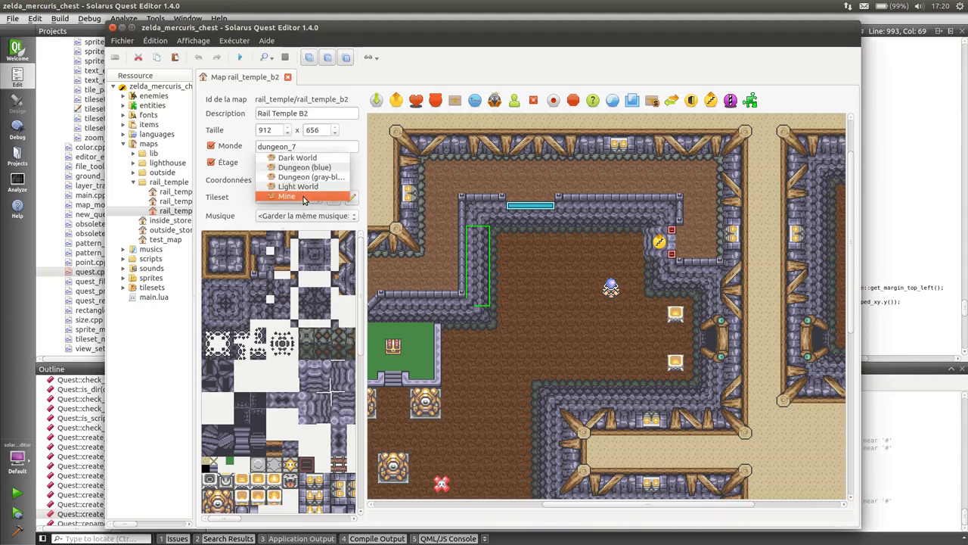
{"action": "left_click", "coordinate": [307, 186]}
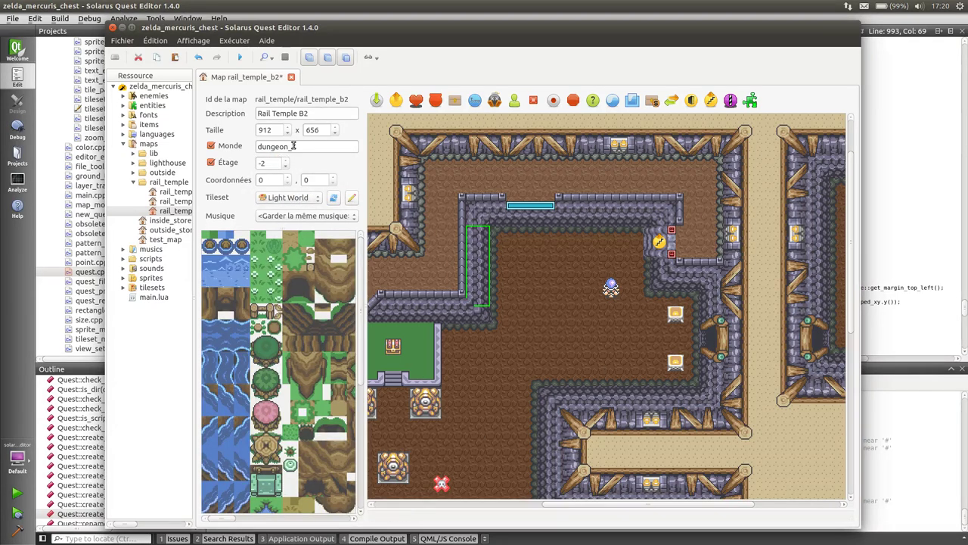
Undo the tileset change back to Mine via Édition, then expand the tilesets folder
{"action": "left_click", "coordinate": [155, 40]}
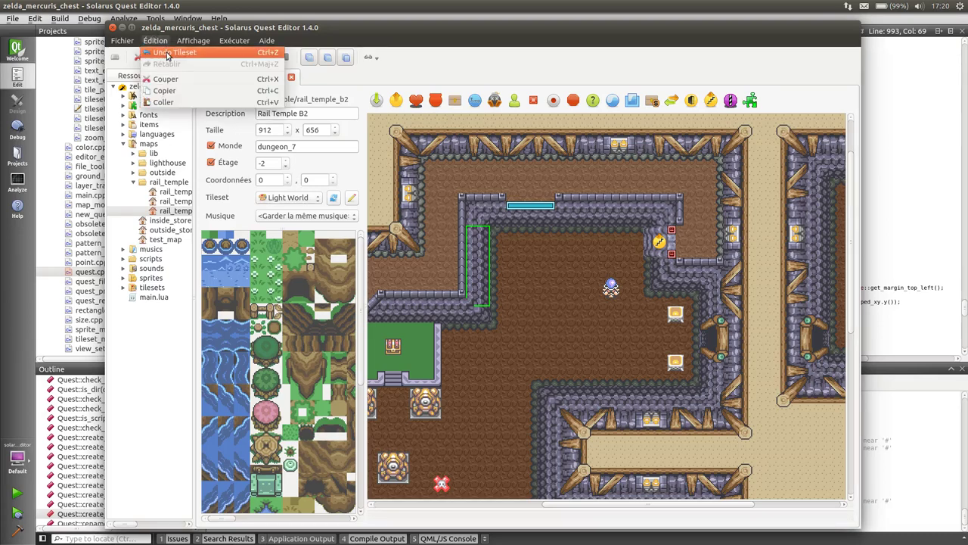
{"action": "left_click", "coordinate": [167, 53]}
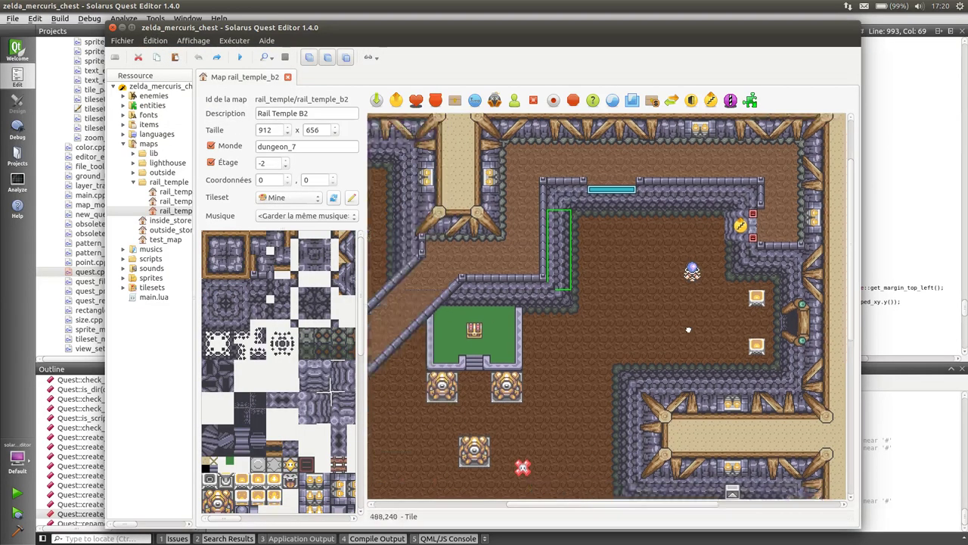
{"action": "scroll", "coordinate": [679, 221], "scroll_direction": "left", "scroll_amount": 5}
{"action": "scroll", "coordinate": [607, 225], "scroll_direction": "up", "scroll_amount": 2}
{"action": "scroll", "coordinate": [623, 398], "scroll_direction": "left", "scroll_amount": 3}
{"action": "scroll", "coordinate": [623, 398], "scroll_direction": "up", "scroll_amount": 2}
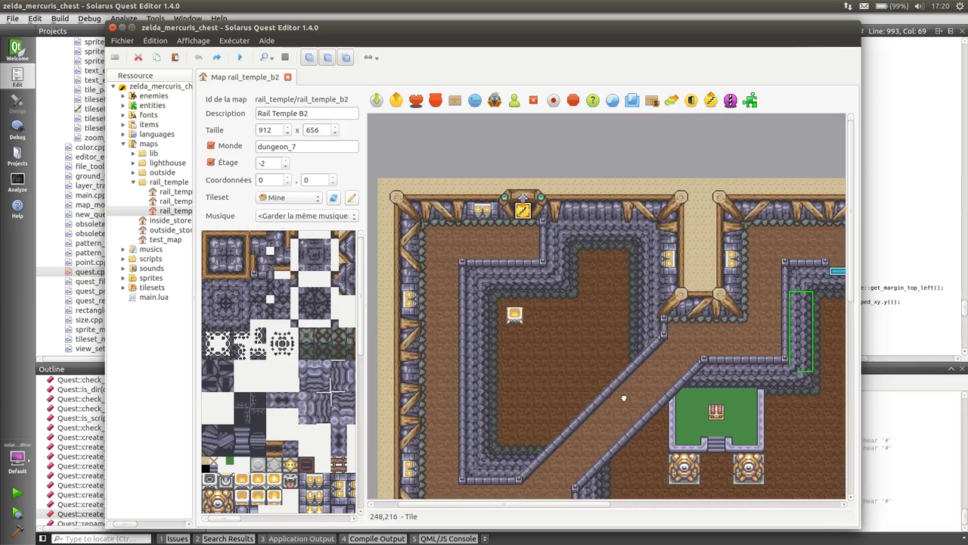
{"action": "scroll", "coordinate": [624, 398], "scroll_direction": "left", "scroll_amount": 1}
{"action": "scroll", "coordinate": [461, 167], "scroll_direction": "down", "scroll_amount": 2}
{"action": "scroll", "coordinate": [461, 166], "scroll_direction": "down", "scroll_amount": 1}
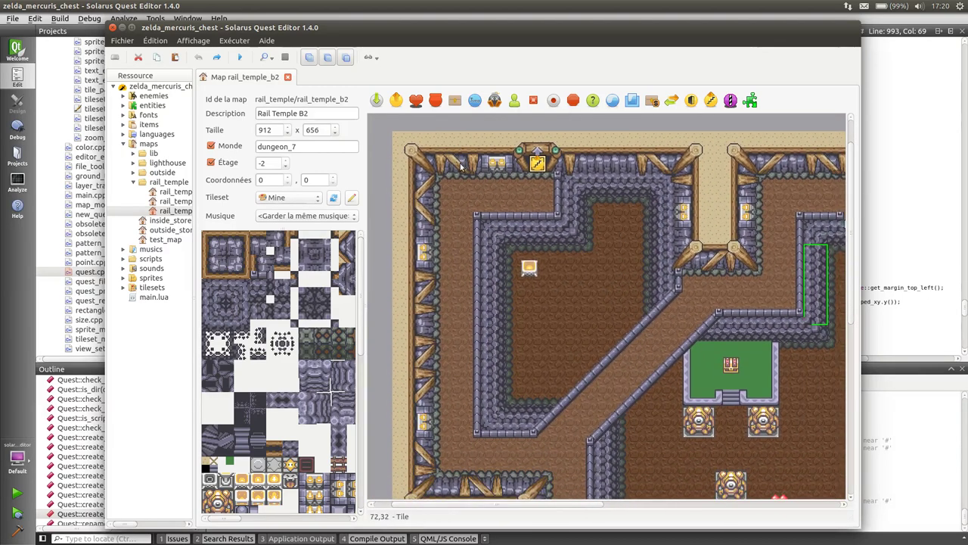
{"action": "scroll", "coordinate": [461, 167], "scroll_direction": "right", "scroll_amount": 1}
{"action": "scroll", "coordinate": [460, 167], "scroll_direction": "down", "scroll_amount": 1}
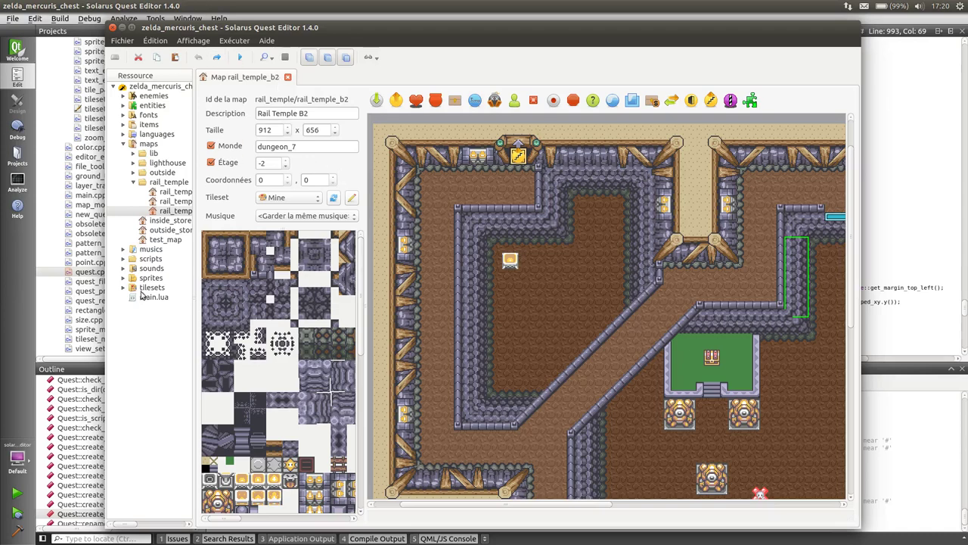
{"action": "left_click", "coordinate": [123, 287]}
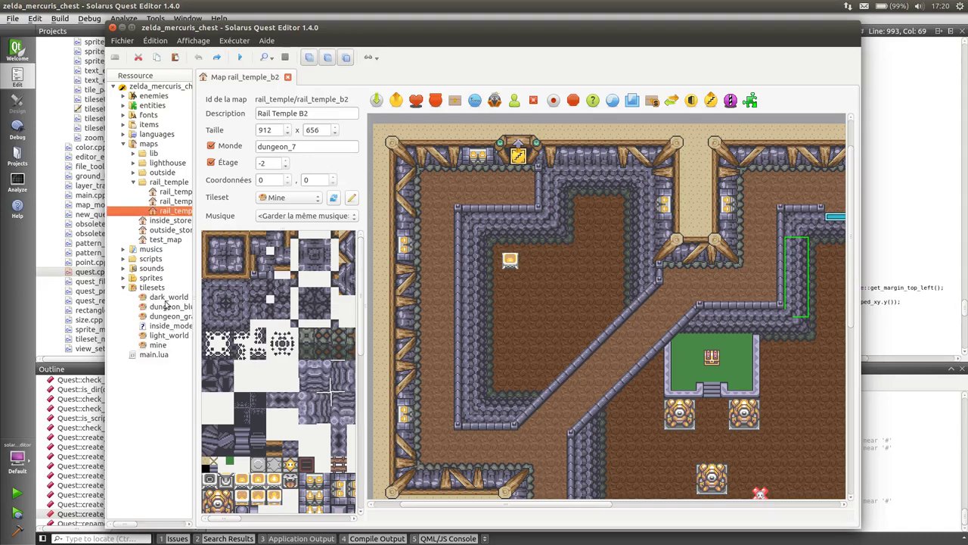
Delete the wall.corner.3 pattern from the mine tileset
{"action": "double_click", "coordinate": [164, 347]}
{"action": "right_click", "coordinate": [479, 113]}
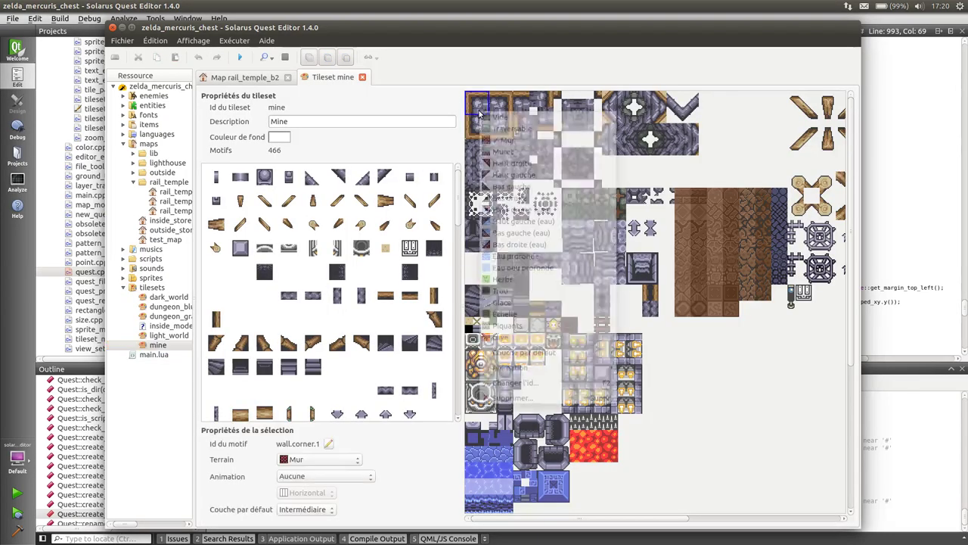
{"action": "left_click", "coordinate": [484, 121]}
{"action": "right_click", "coordinate": [484, 121]}
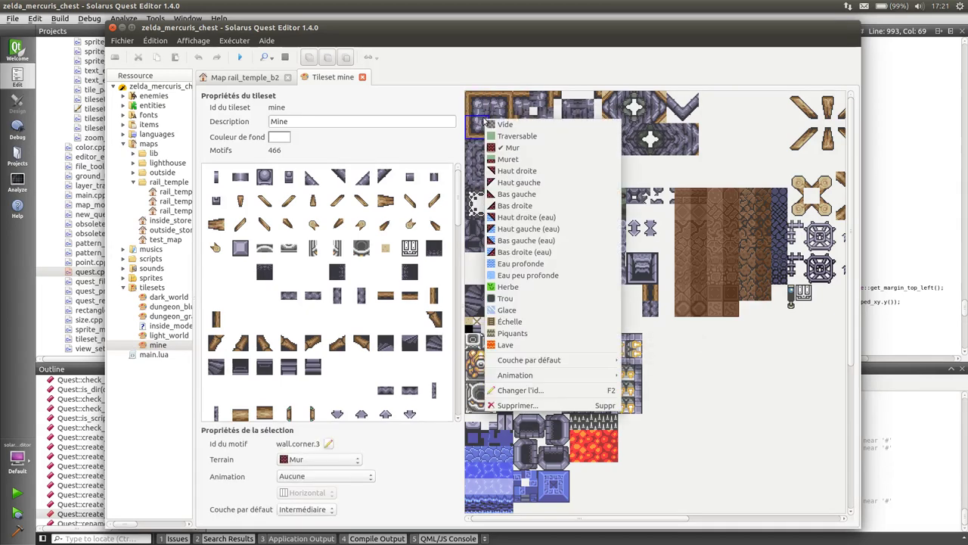
{"action": "left_click", "coordinate": [519, 405]}
{"action": "left_click", "coordinate": [566, 285]}
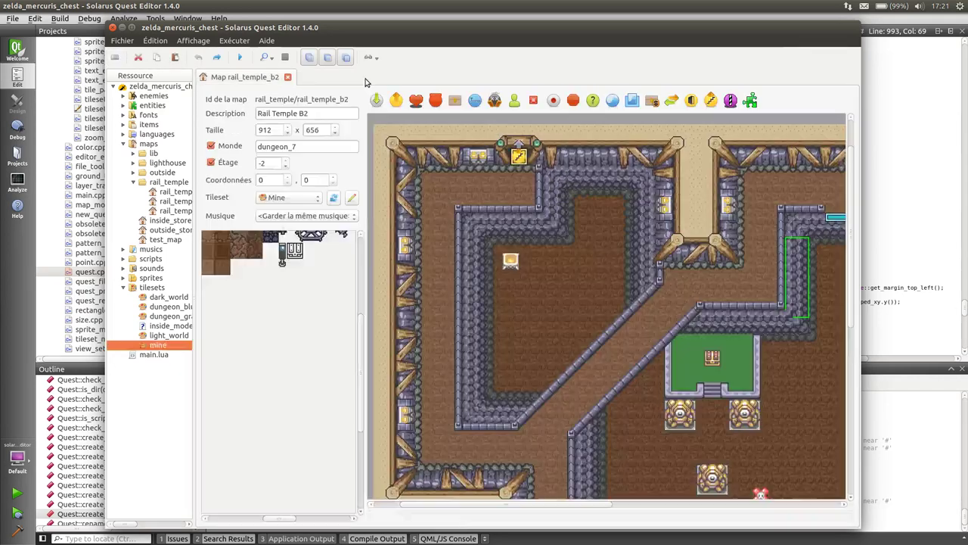
Close the mine tileset and the map, then reopen Rail Temple B2
{"action": "left_click", "coordinate": [366, 77]}
{"action": "left_click", "coordinate": [287, 77]}
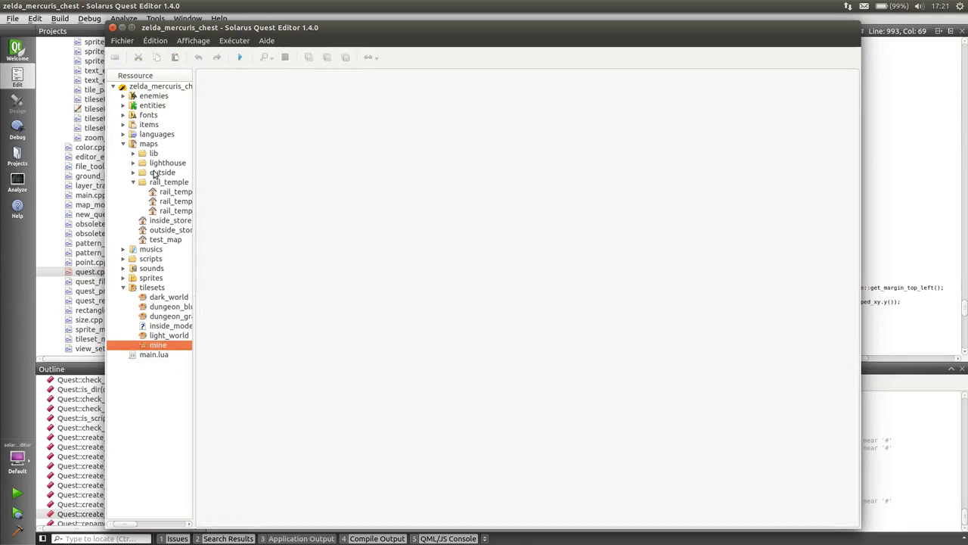
{"action": "double_click", "coordinate": [182, 210]}
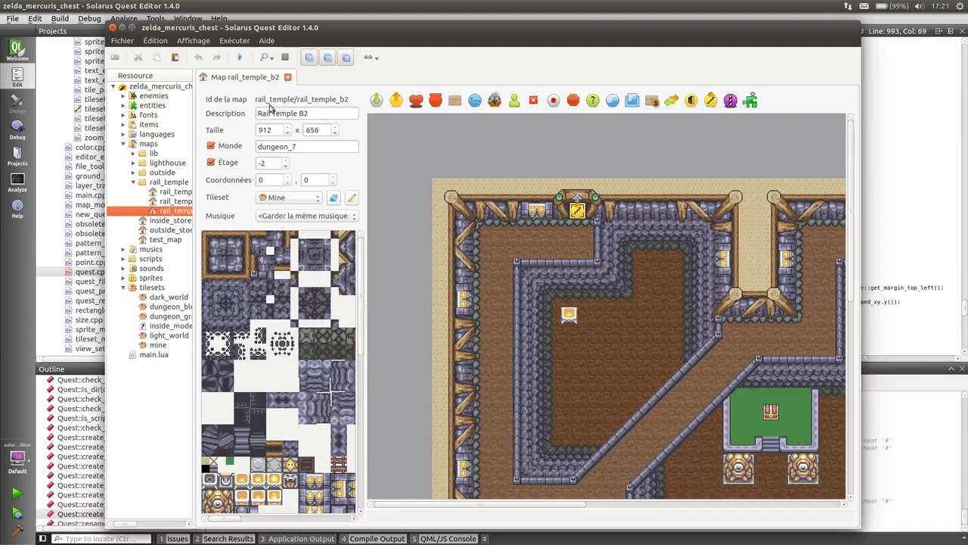
Show a tile's edit actions and dismiss them with Escape
{"action": "scroll", "coordinate": [505, 337], "scroll_direction": "down", "scroll_amount": 5}
{"action": "scroll", "coordinate": [505, 338], "scroll_direction": "up", "scroll_amount": 1}
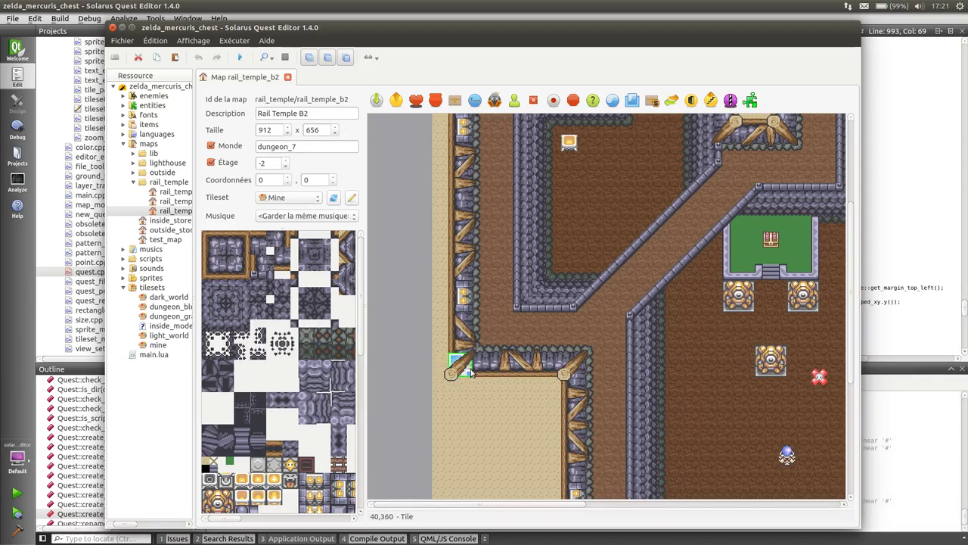
{"action": "right_click", "coordinate": [469, 370]}
{"action": "key", "text": "Escape"}
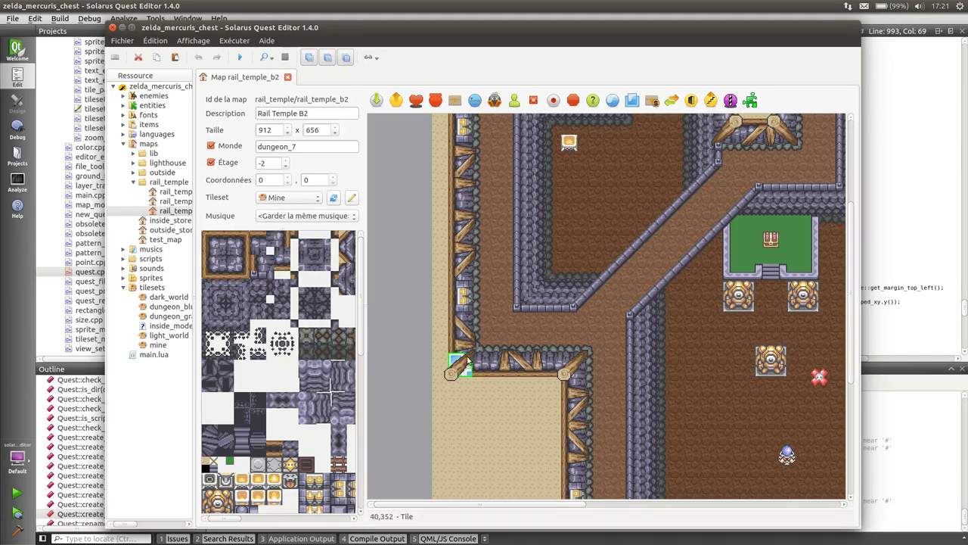
Drag the wall-corner tile past the map's left edge and back into place
{"action": "scroll", "coordinate": [627, 260], "scroll_direction": "up", "scroll_amount": 1}
{"action": "scroll", "coordinate": [593, 270], "scroll_direction": "right", "scroll_amount": 3}
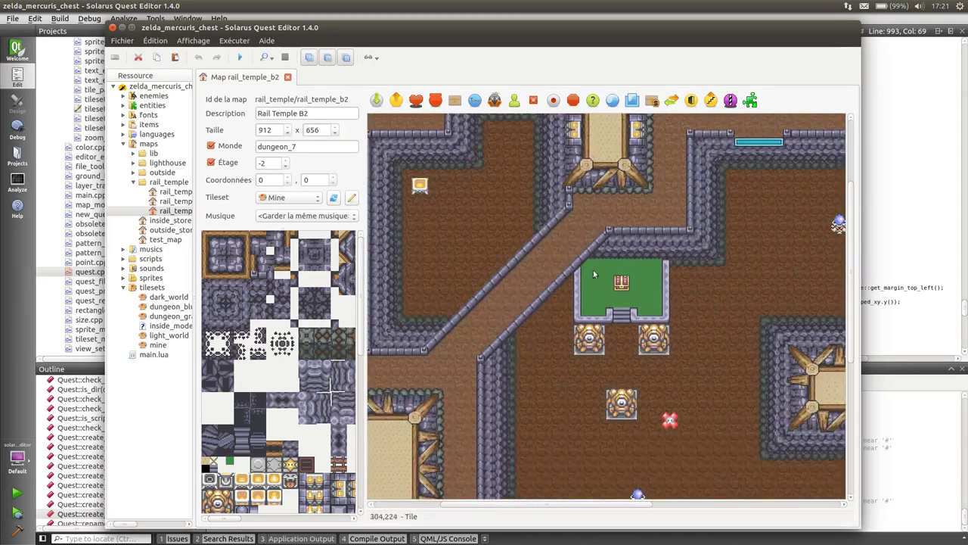
{"action": "scroll", "coordinate": [593, 270], "scroll_direction": "up", "scroll_amount": 2}
{"action": "scroll", "coordinate": [640, 338], "scroll_direction": "right", "scroll_amount": 3}
{"action": "scroll", "coordinate": [639, 338], "scroll_direction": "right", "scroll_amount": 3}
{"action": "scroll", "coordinate": [546, 350], "scroll_direction": "up", "scroll_amount": 1}
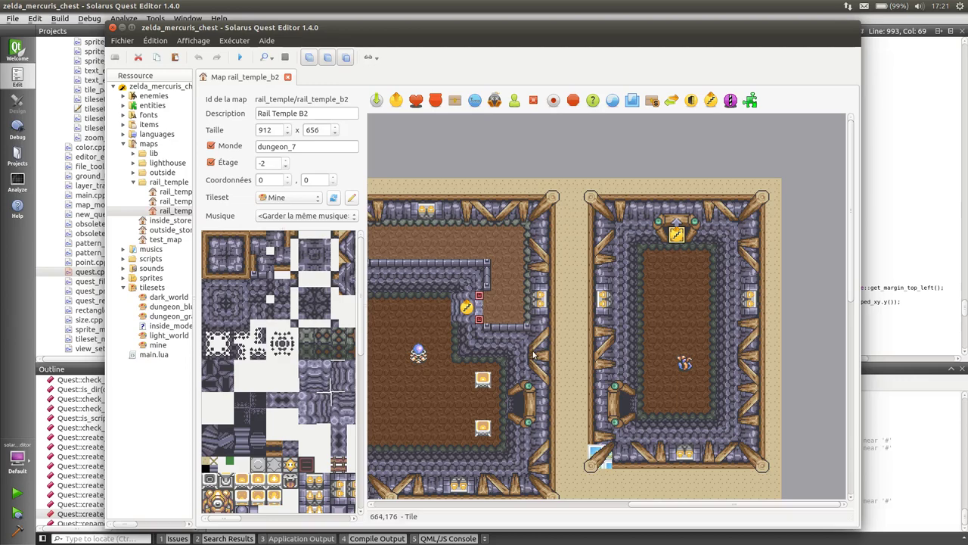
{"action": "middle_click_drag", "start_coordinate": [446, 369], "coordinate": [625, 314]}
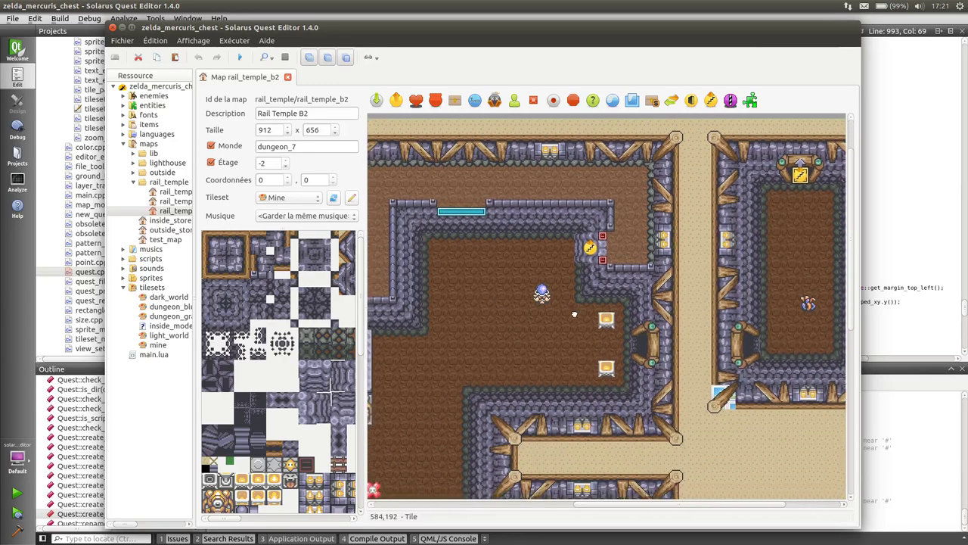
{"action": "scroll", "coordinate": [605, 314], "scroll_direction": "left", "scroll_amount": 2}
{"action": "scroll", "coordinate": [570, 314], "scroll_direction": "left", "scroll_amount": 4}
{"action": "scroll", "coordinate": [570, 314], "scroll_direction": "left", "scroll_amount": 2}
{"action": "scroll", "coordinate": [570, 314], "scroll_direction": "up", "scroll_amount": 2}
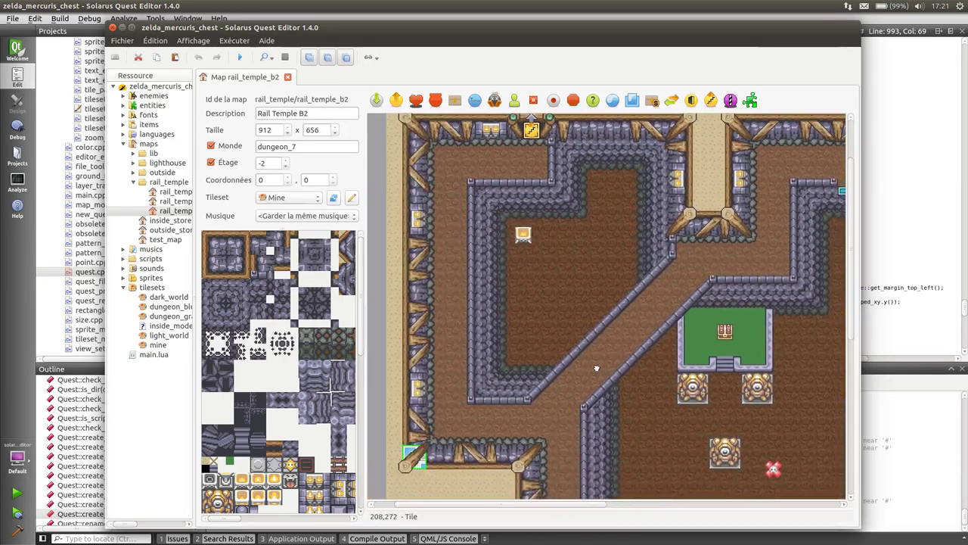
{"action": "scroll", "coordinate": [579, 220], "scroll_direction": "down", "scroll_amount": 6}
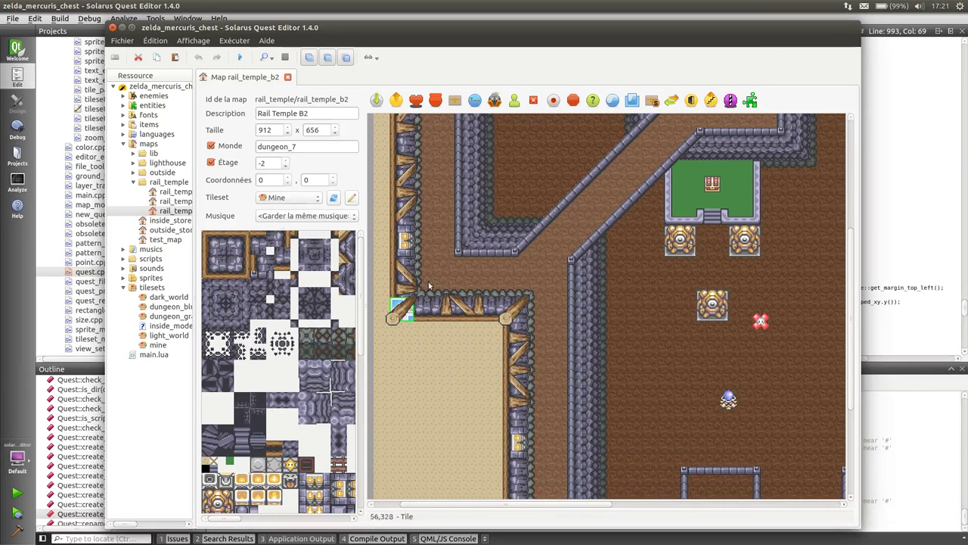
{"action": "middle_click_drag", "start_coordinate": [428, 285], "coordinate": [470, 278]}
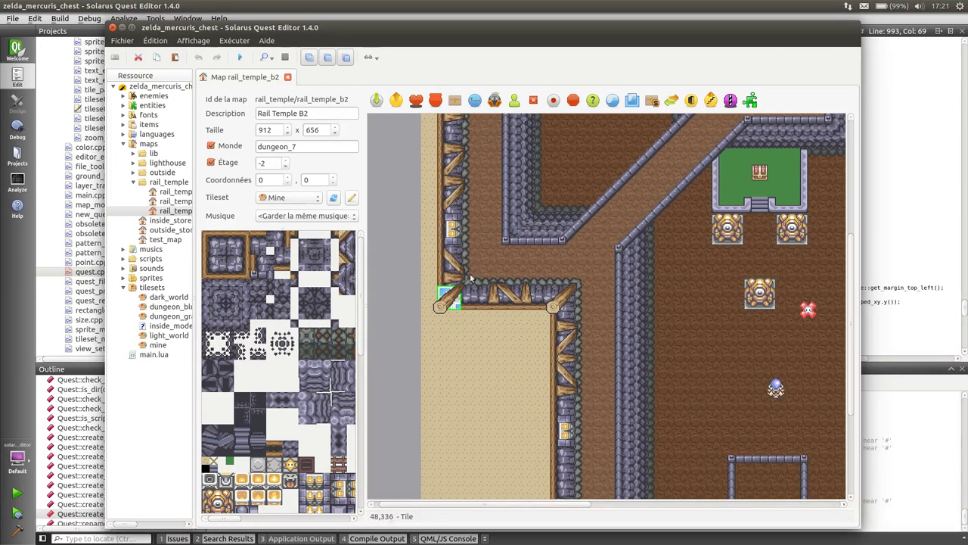
{"action": "left_click_drag", "start_coordinate": [450, 301], "coordinate": [413, 258]}
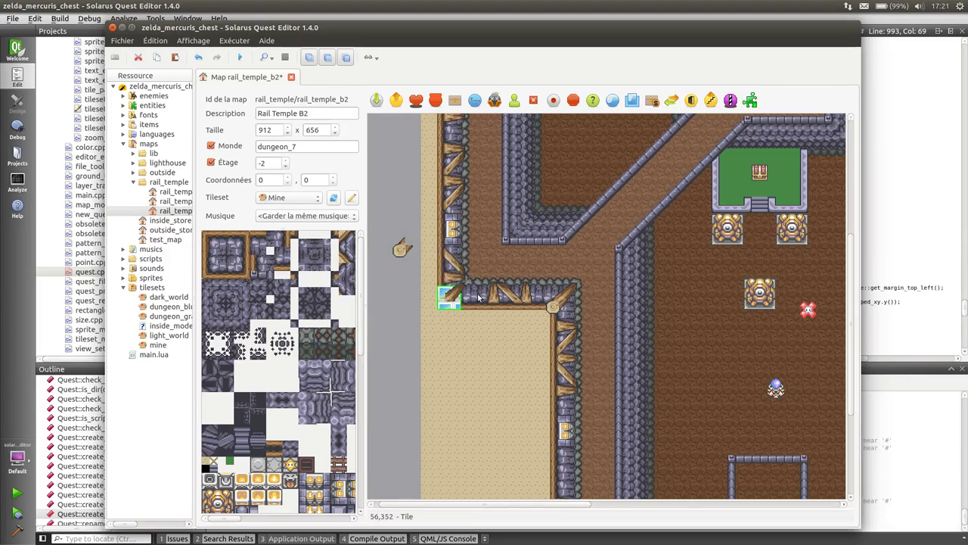
{"action": "mouse_move", "coordinate": [413, 253]}
{"action": "left_mouse_down"}
{"action": "mouse_move", "coordinate": [412, 274]}
{"action": "mouse_move", "coordinate": [437, 306]}
{"action": "left_mouse_up"}
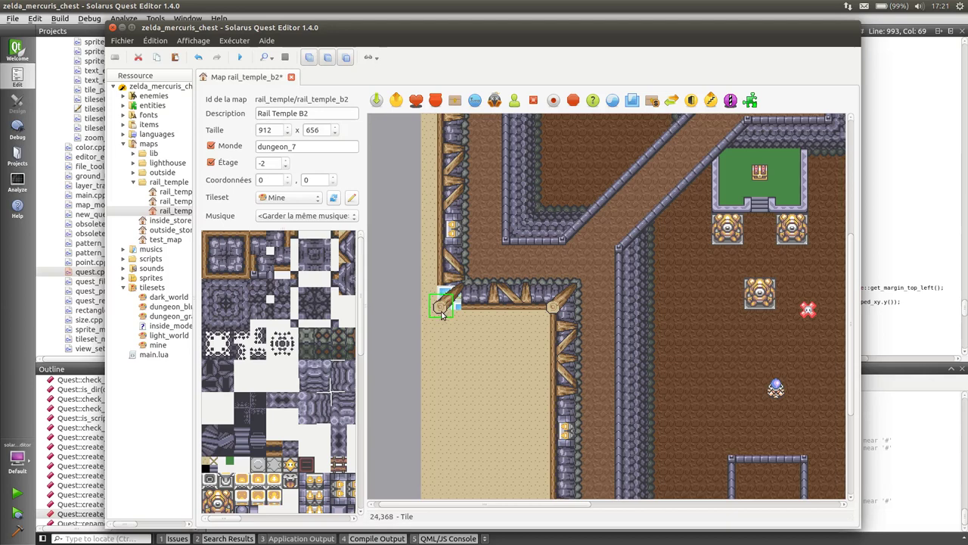
{"action": "left_click", "coordinate": [441, 311]}
Scroll around Rail Temple B2 to review its other rooms
{"action": "scroll", "coordinate": [718, 391], "scroll_direction": "right", "scroll_amount": 5}
{"action": "scroll", "coordinate": [623, 397], "scroll_direction": "right", "scroll_amount": 5}
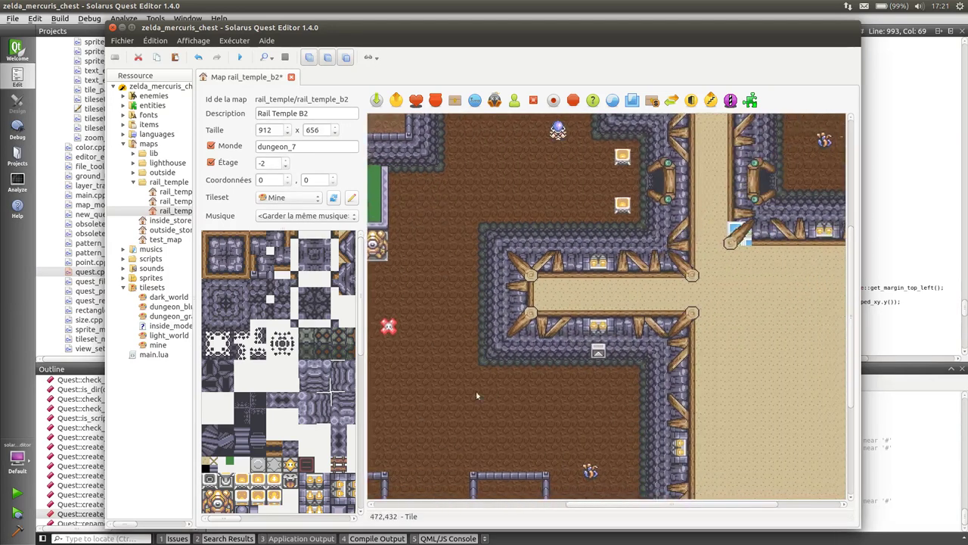
{"action": "scroll", "coordinate": [560, 303], "scroll_direction": "right", "scroll_amount": 5}
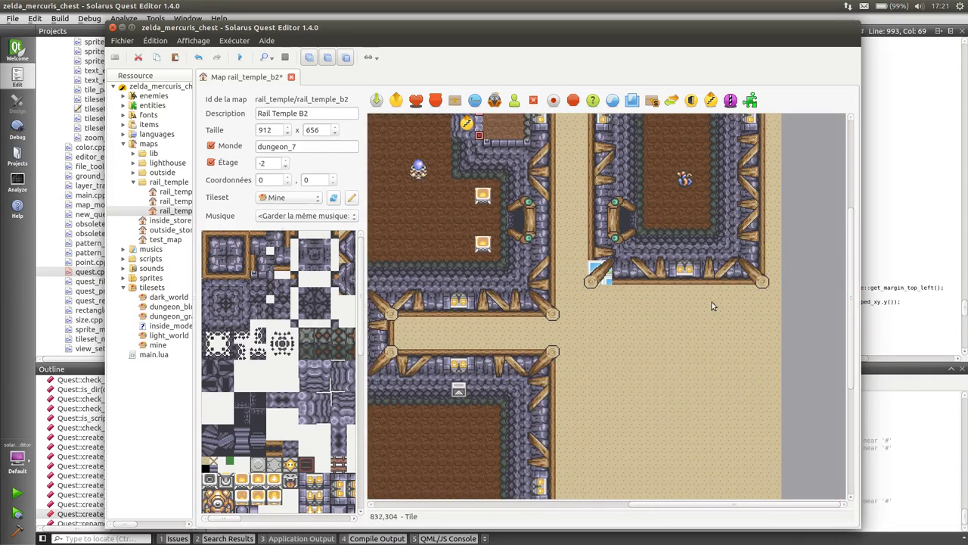
{"action": "scroll", "coordinate": [525, 359], "scroll_direction": "up", "scroll_amount": 3}
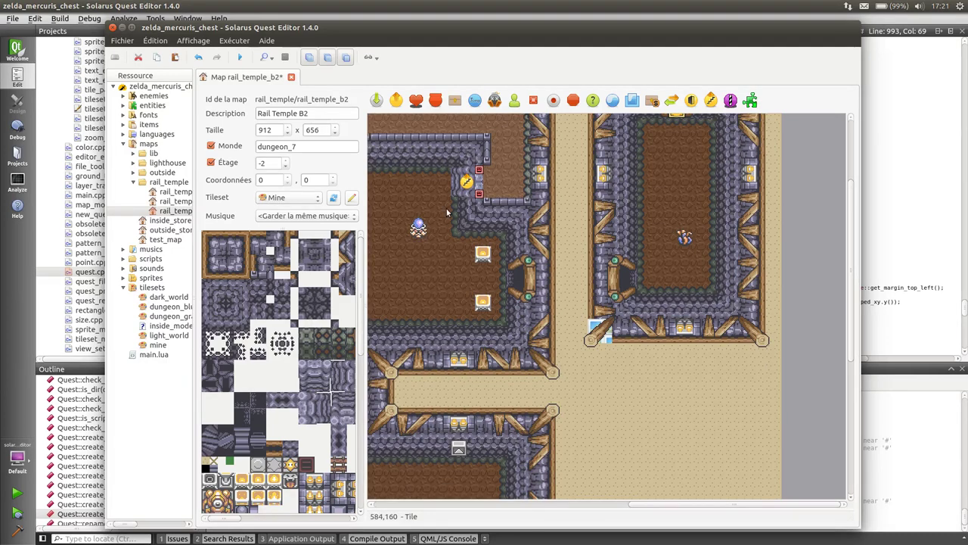
{"action": "scroll", "coordinate": [652, 251], "scroll_direction": "up", "scroll_amount": 3}
{"action": "scroll", "coordinate": [652, 251], "scroll_direction": "left", "scroll_amount": 1}
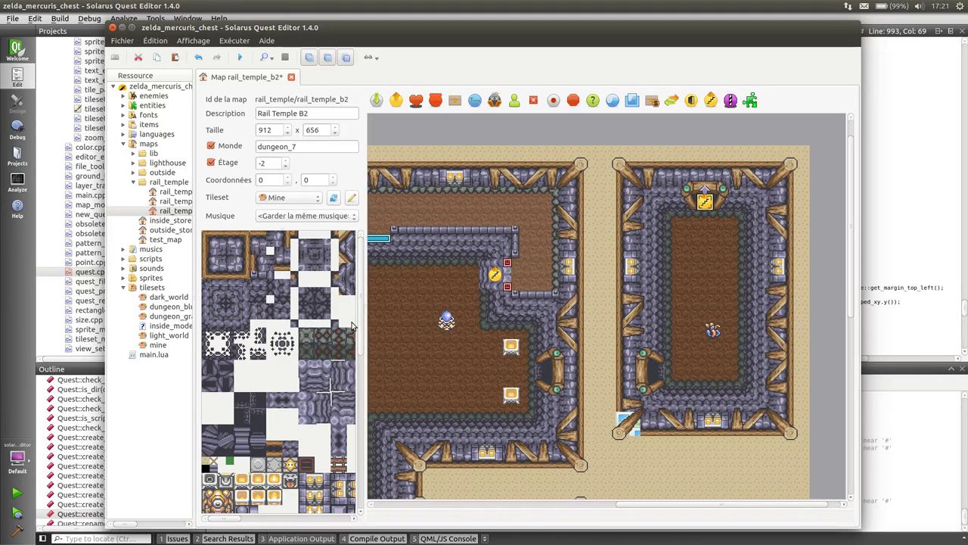
{"action": "scroll", "coordinate": [580, 295], "scroll_direction": "left", "scroll_amount": 2}
{"action": "scroll", "coordinate": [581, 294], "scroll_direction": "up", "scroll_amount": 1}
{"action": "scroll", "coordinate": [580, 295], "scroll_direction": "down", "scroll_amount": 3}
{"action": "scroll", "coordinate": [580, 294], "scroll_direction": "left", "scroll_amount": 6}
{"action": "scroll", "coordinate": [509, 335], "scroll_direction": "left", "scroll_amount": 5}
{"action": "scroll", "coordinate": [509, 335], "scroll_direction": "down", "scroll_amount": 2}
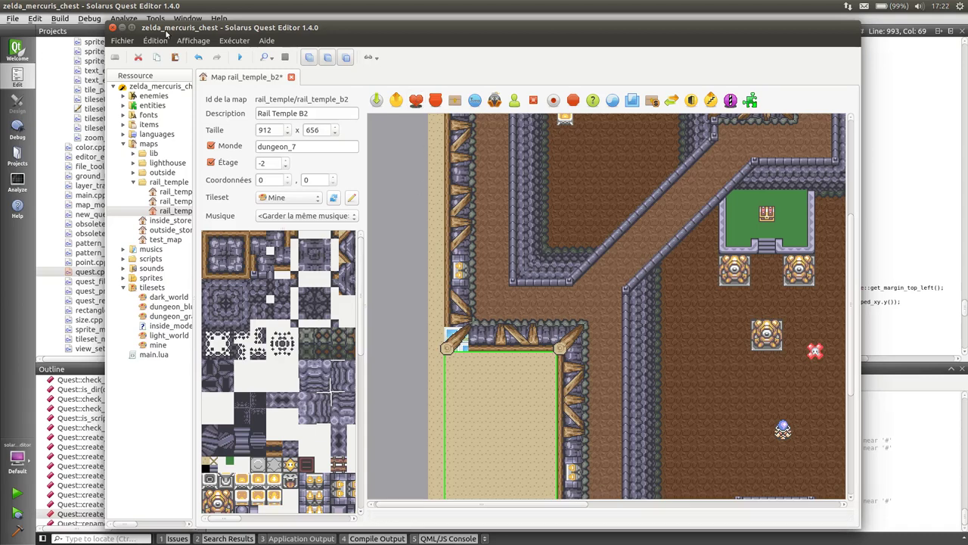
Glance at the Fichier menu without choosing, then pan toward the upper-right rooms
{"action": "left_click", "coordinate": [111, 42]}
{"action": "key", "text": "Escape"}
{"action": "scroll", "coordinate": [590, 317], "scroll_direction": "right", "scroll_amount": 5}
{"action": "middle_click_drag", "start_coordinate": [650, 275], "coordinate": [512, 401]}
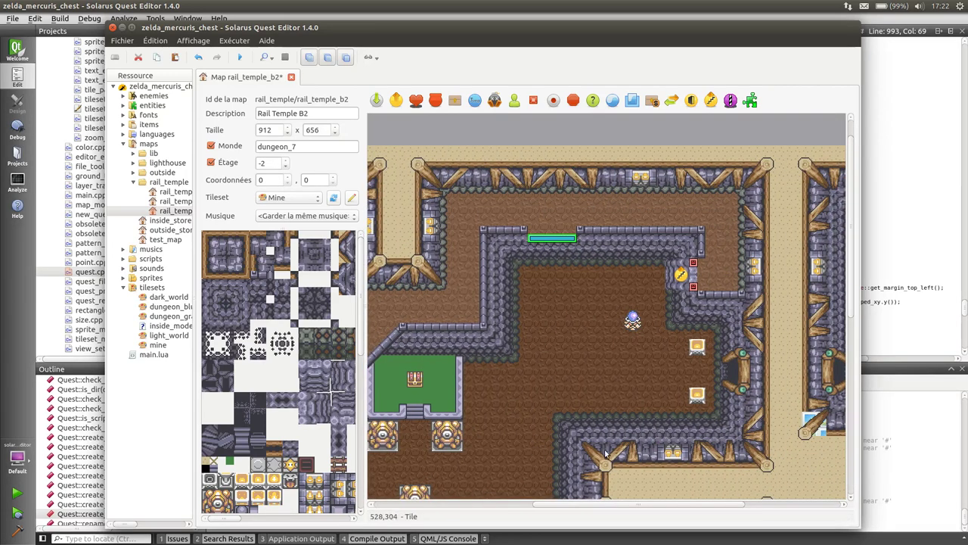
{"action": "scroll", "coordinate": [391, 352], "scroll_direction": "right", "scroll_amount": 5}
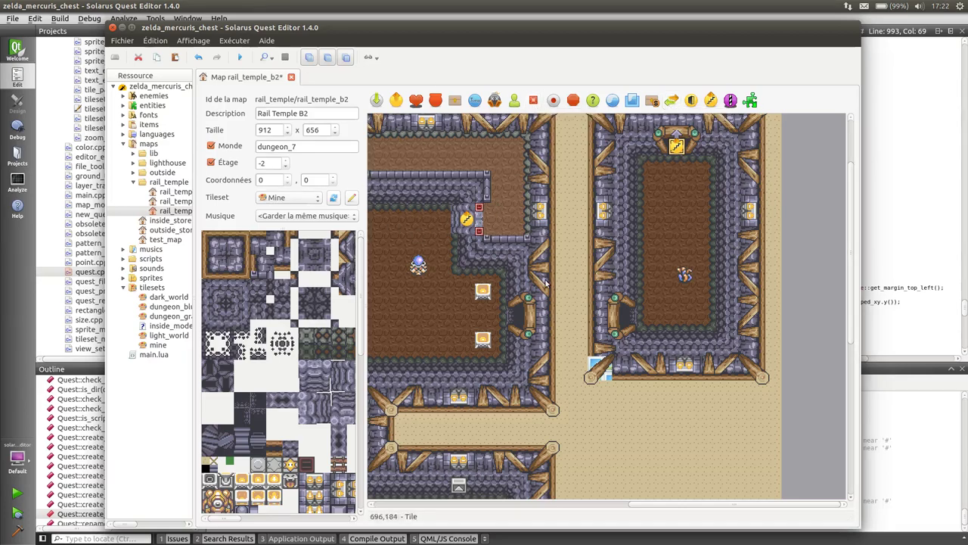
Close the editor discarding map changes, then relaunch it with Ctrl+R in Qt Creator
{"action": "left_click", "coordinate": [112, 27]}
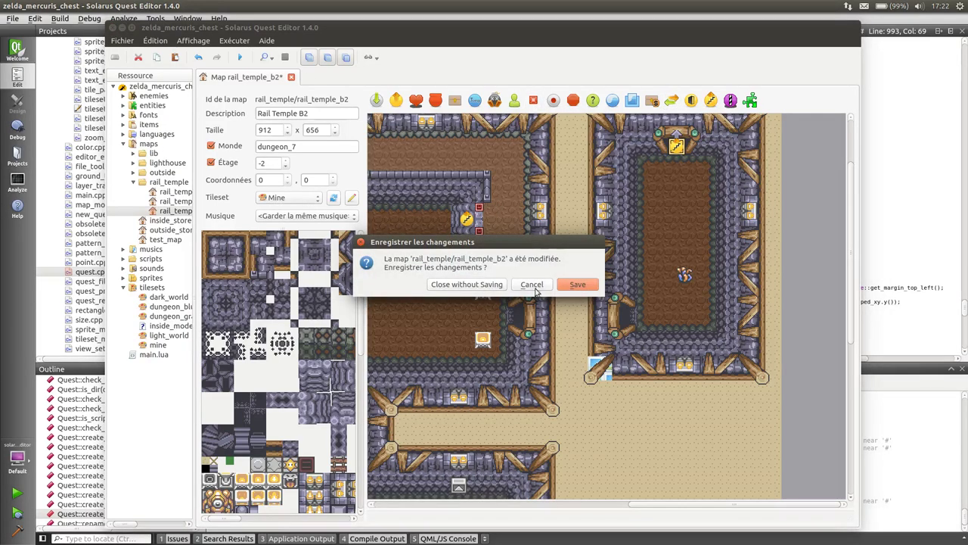
{"action": "left_click", "coordinate": [457, 281]}
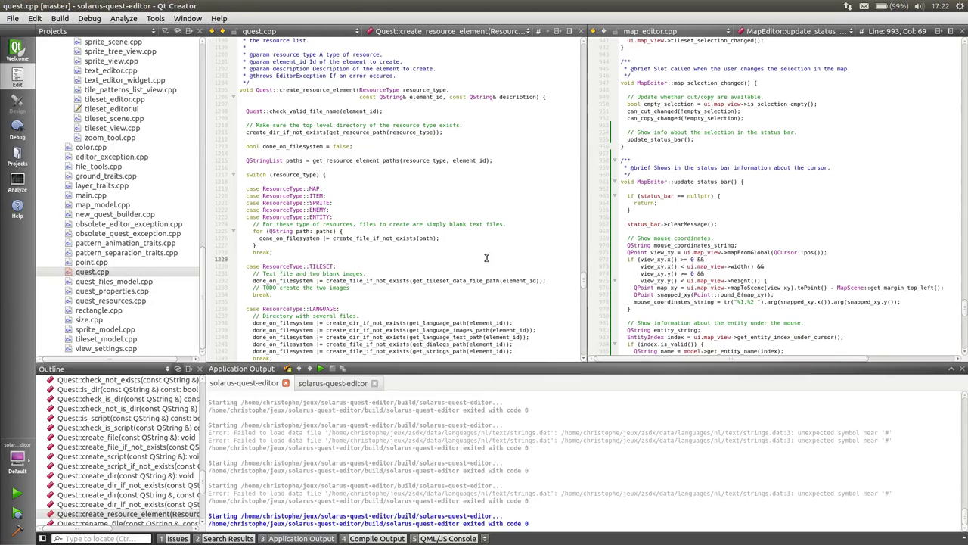
{"action": "key", "text": "ctrl+r"}
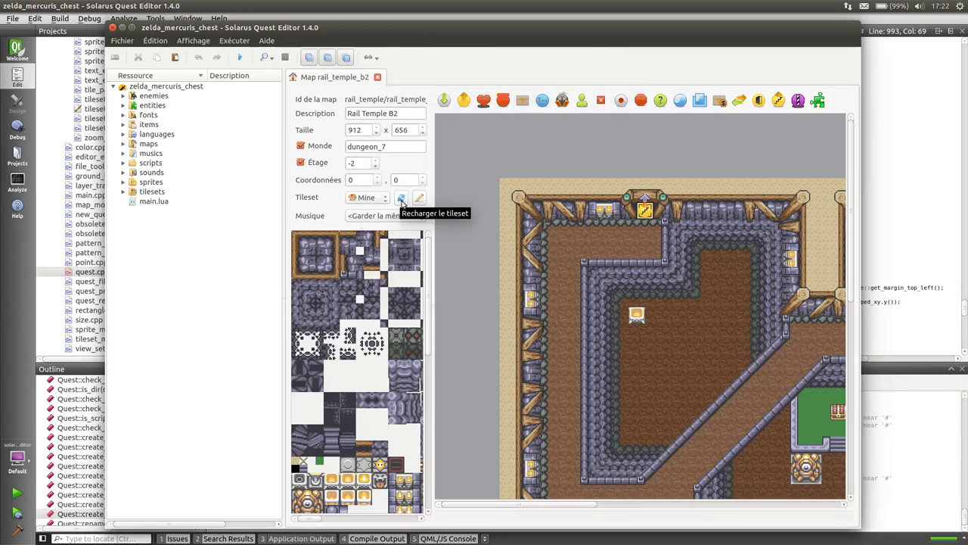
Widen the properties and tileset panel and look over the entity visibility list
{"action": "left_click", "coordinate": [400, 201]}
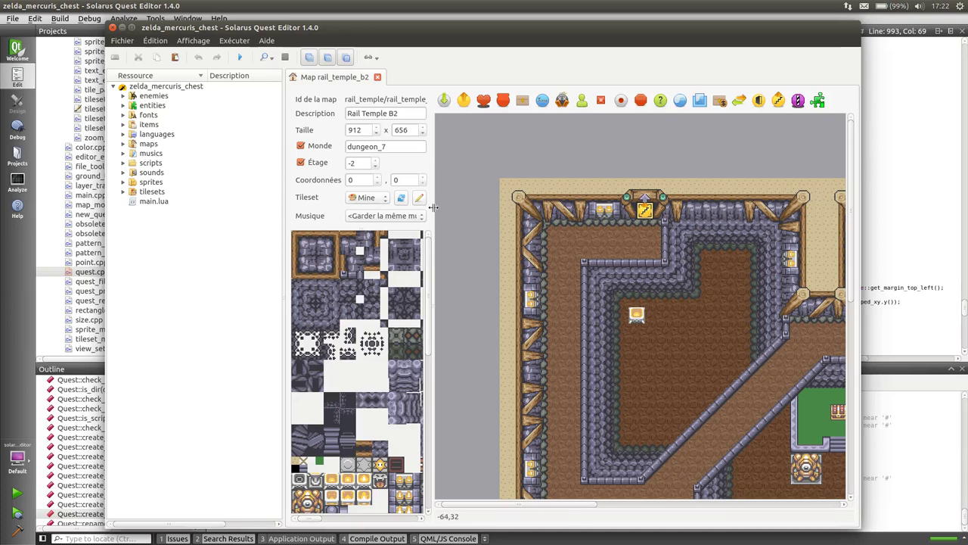
{"action": "mouse_move", "coordinate": [434, 208]}
{"action": "left_mouse_down"}
{"action": "mouse_move", "coordinate": [847, 236]}
{"action": "mouse_move", "coordinate": [468, 173]}
{"action": "left_mouse_up"}
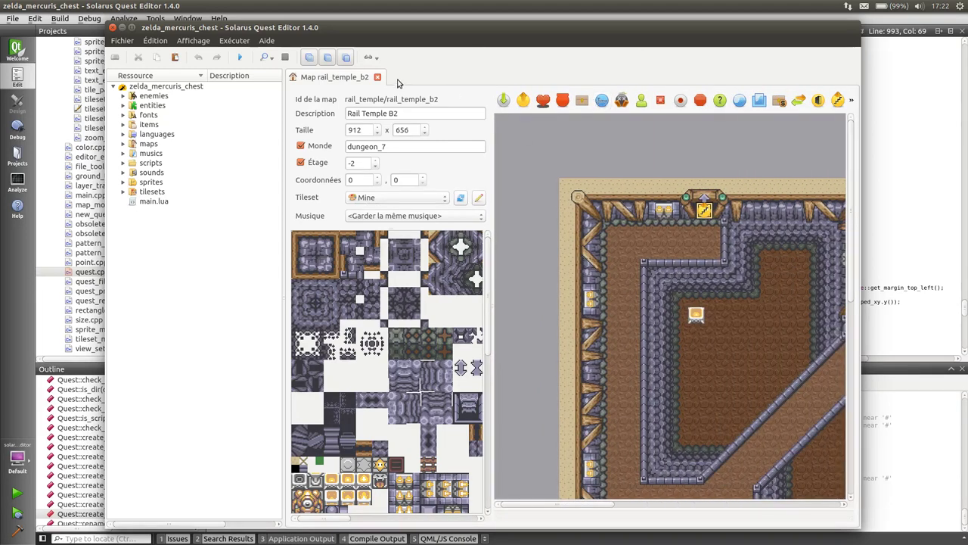
{"action": "left_click", "coordinate": [370, 58]}
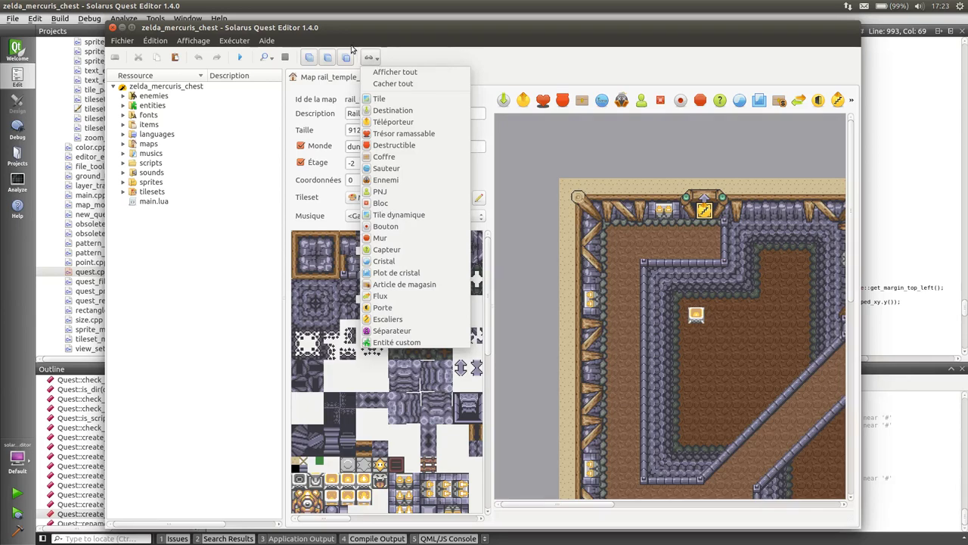
{"action": "left_click", "coordinate": [362, 56]}
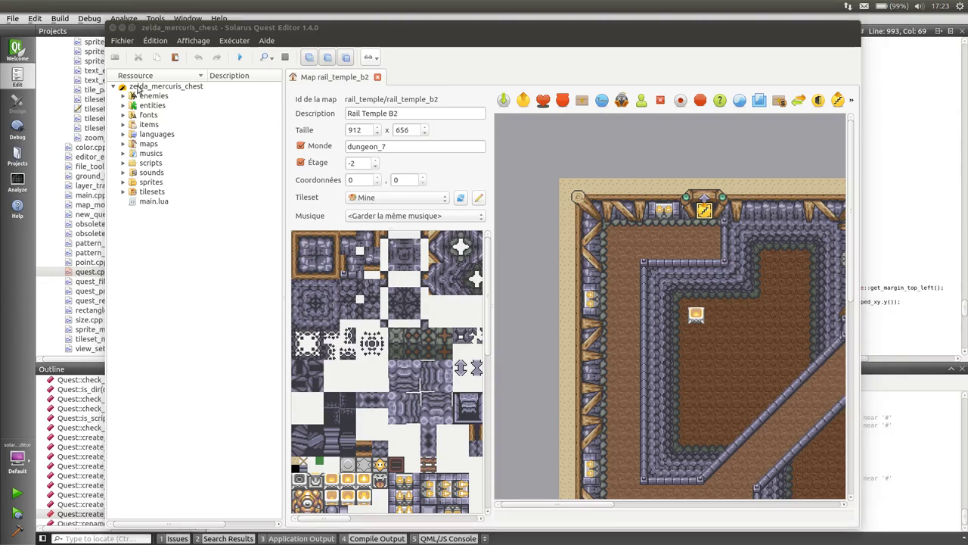
Close the Rail Temple B2 map tab, then exit the quest editor window
{"action": "middle_click", "coordinate": [366, 79]}
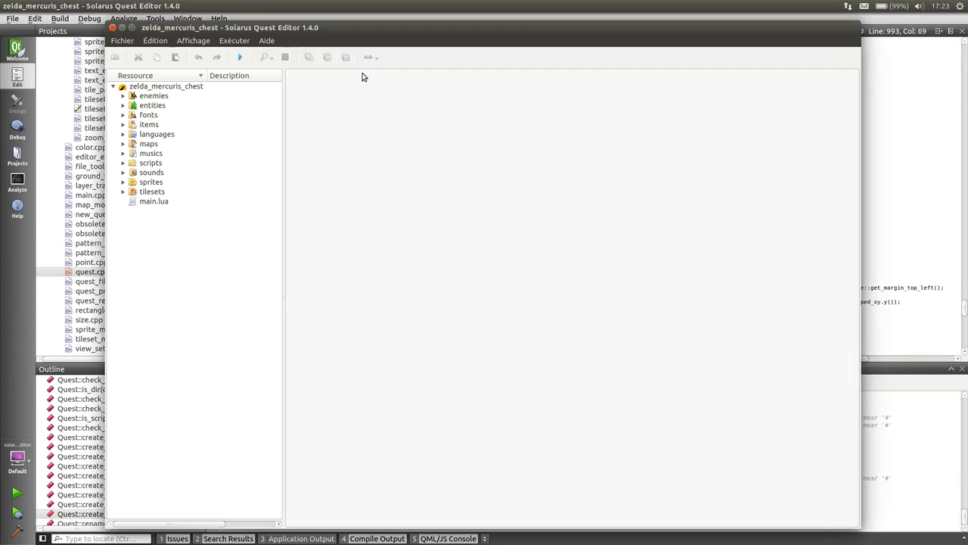
{"action": "left_click_drag", "start_coordinate": [207, 29], "coordinate": [205, 18]}
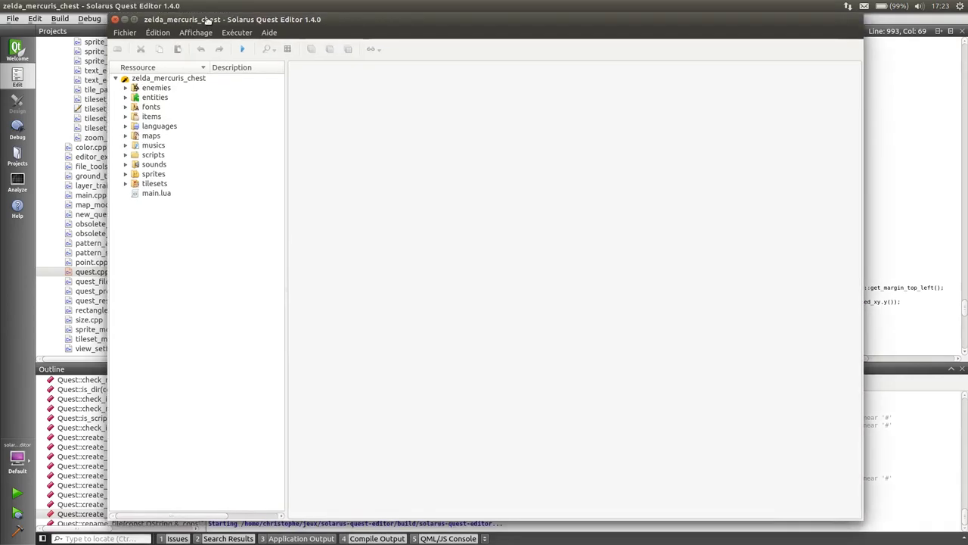
{"action": "left_click", "coordinate": [116, 21]}
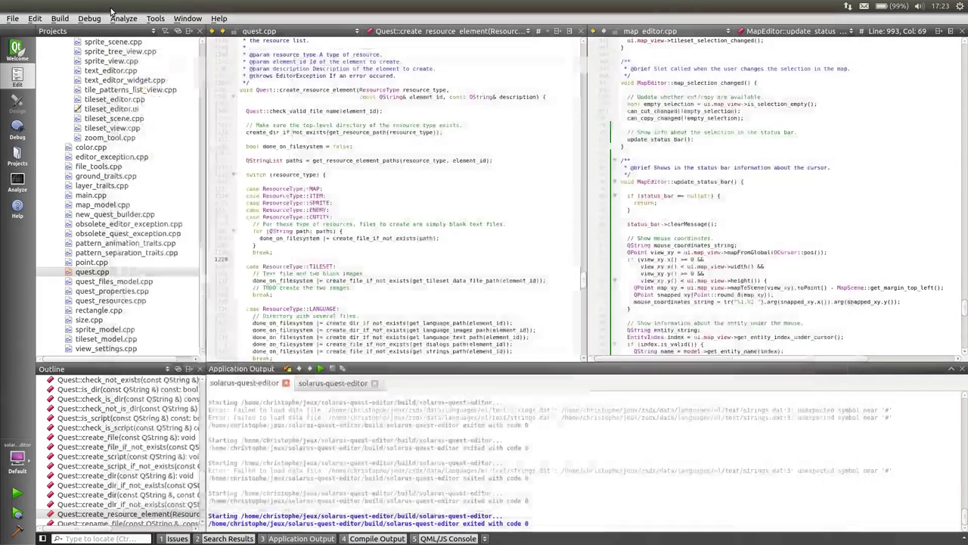